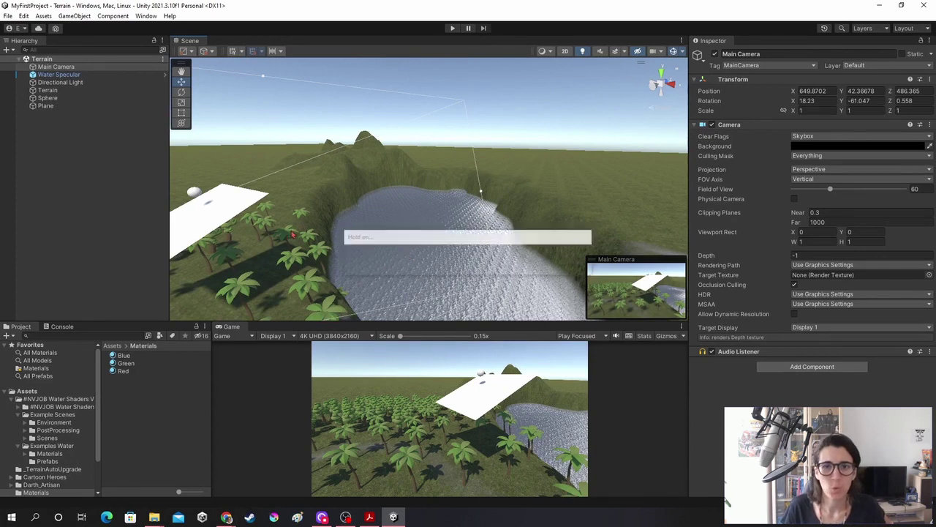
Step: Tilt the Terrain scene view slightly and bring up the File menu
right_click_drag(291, 177, 287, 177)
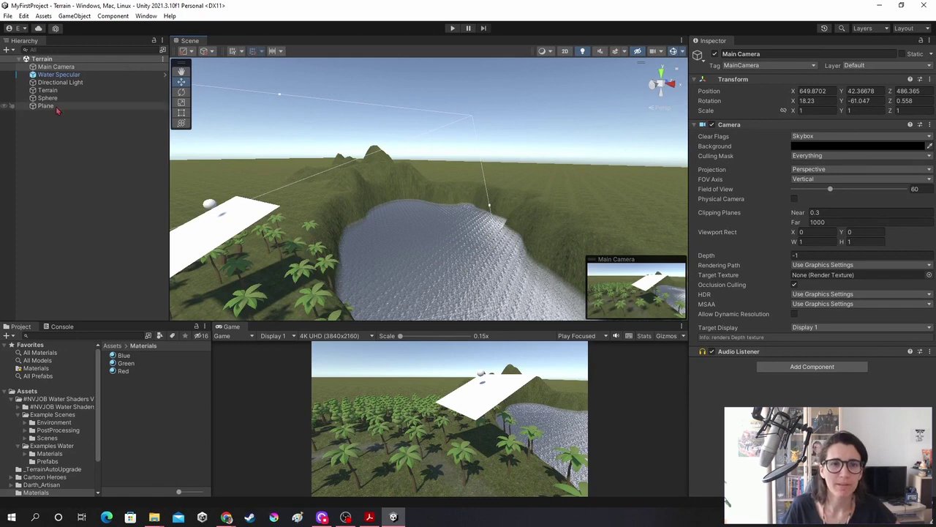
left_click(8, 16)
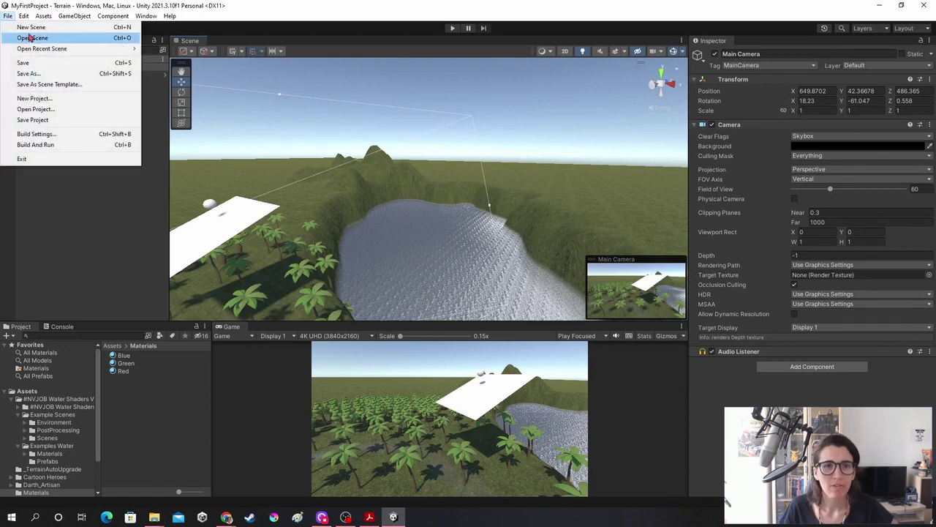
Step: Create a new Basic (Built-in) scene and save it as Lighting in Assets/Scenes
left_click(37, 27)
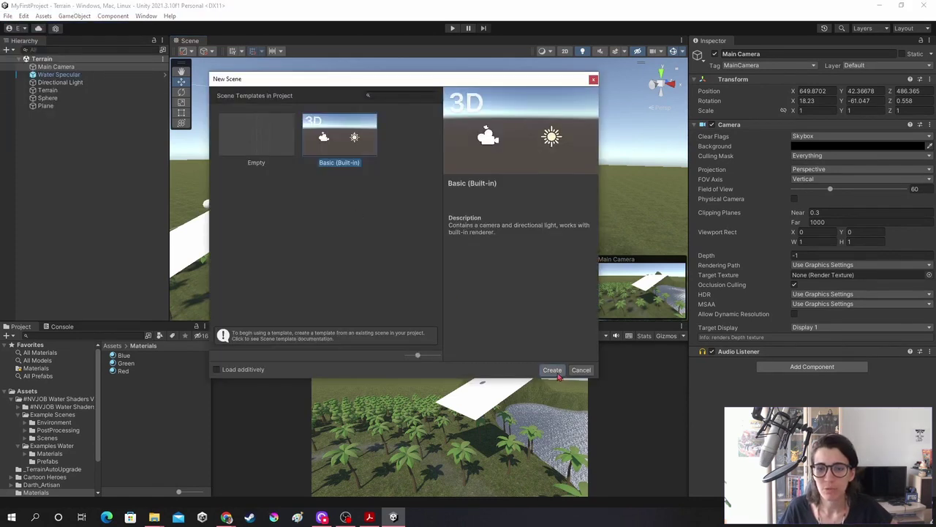
left_click(558, 375)
left_click(7, 17)
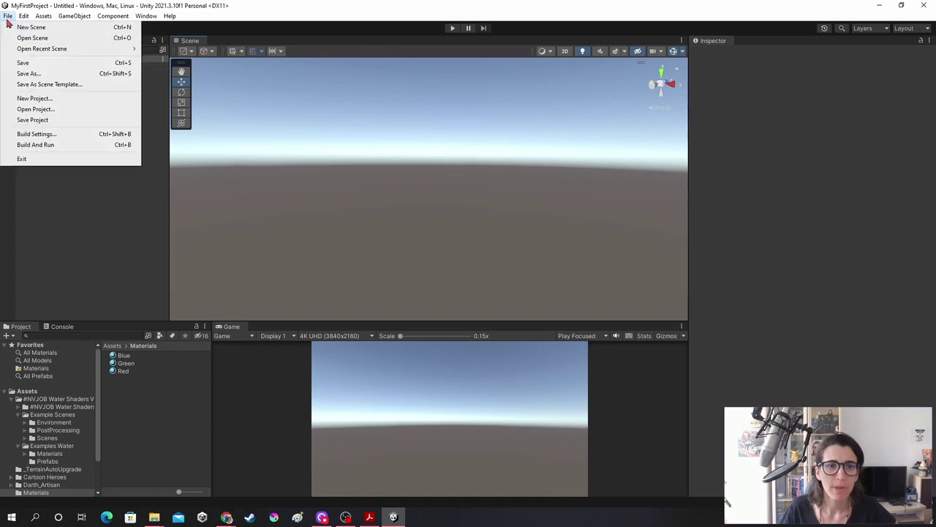
left_click(66, 75)
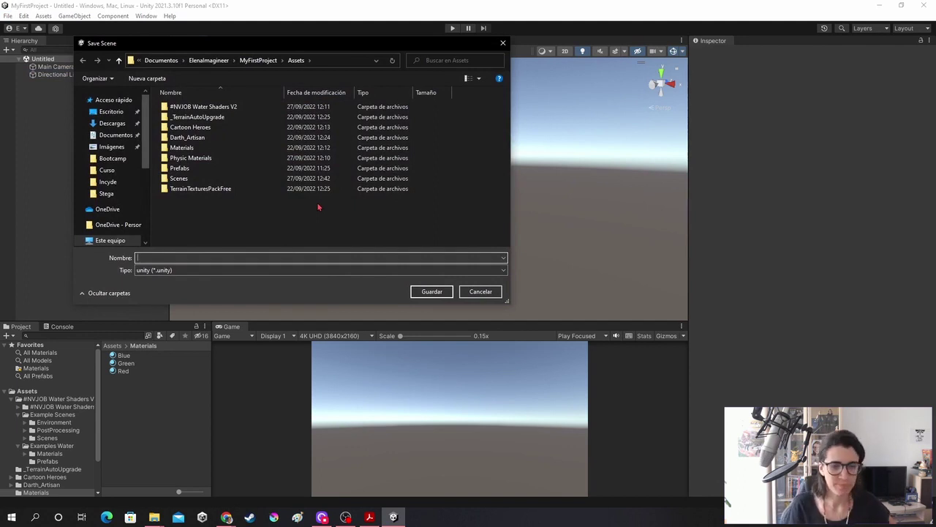
left_click(247, 64)
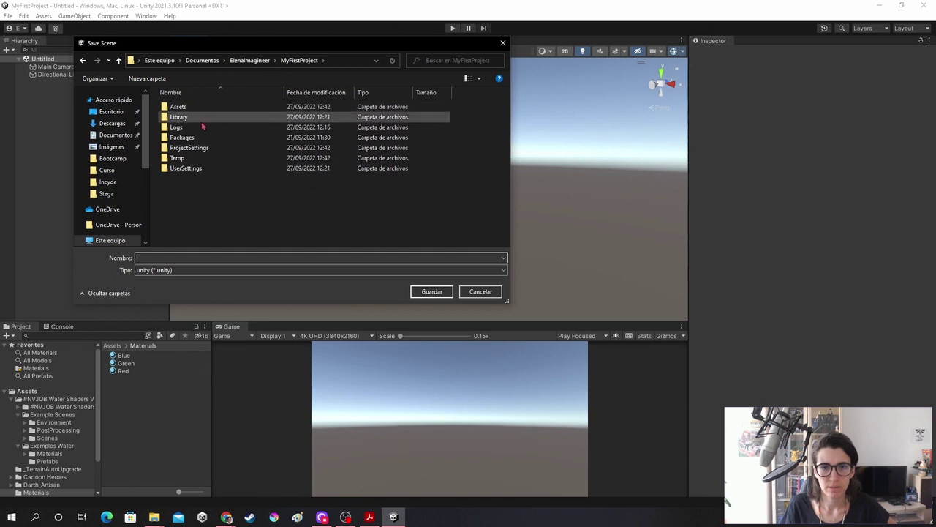
double_click(209, 126)
double_click(220, 178)
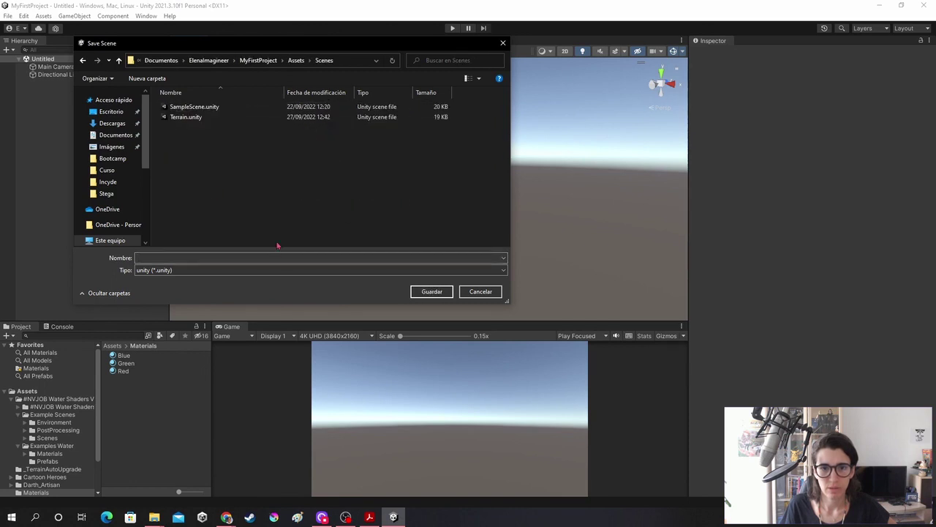
left_click(245, 257)
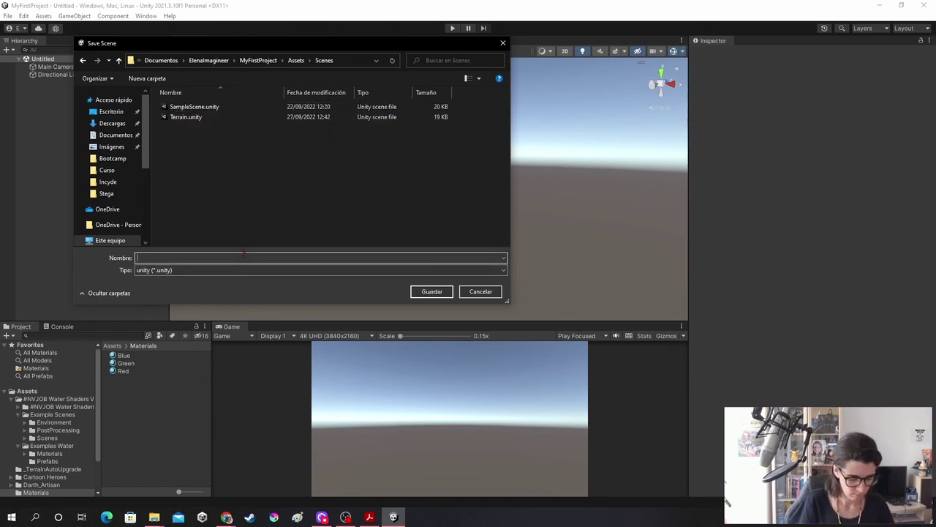
type("Lighting")
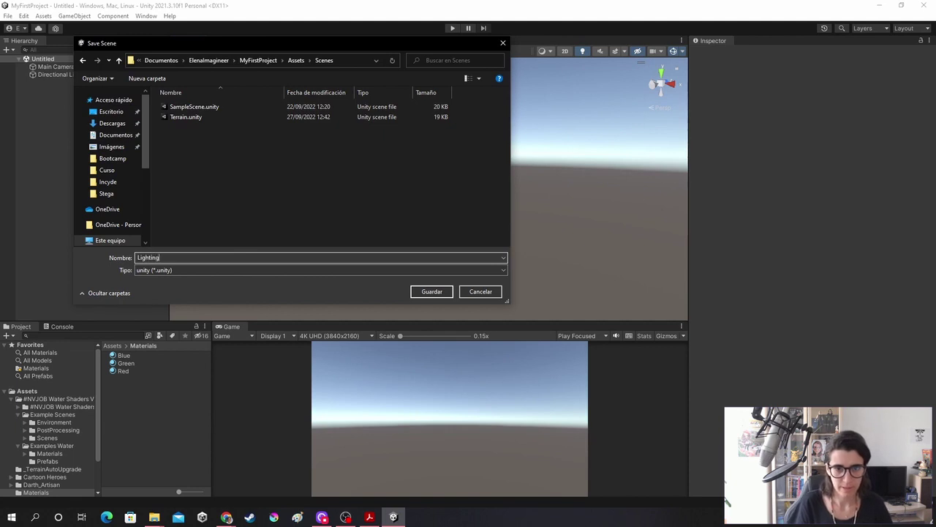
key("Return")
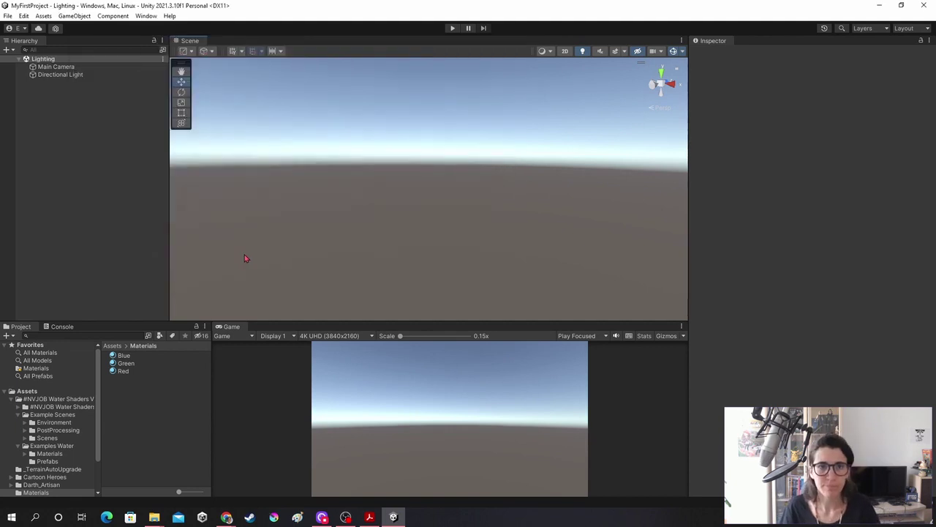
Step: Add a 3D Plane and set its position to 0, 0, 0
right_click_drag(372, 253, 376, 247)
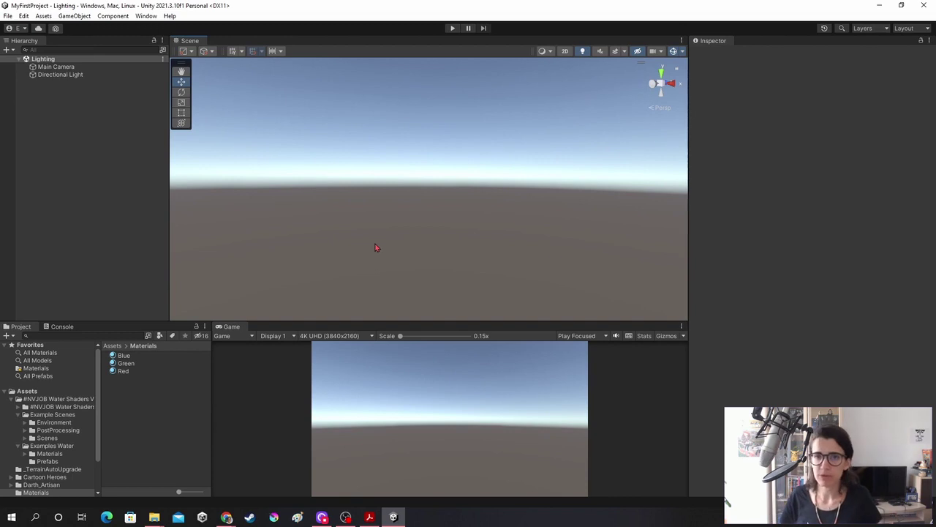
left_click(80, 16)
mouse_move(89, 59)
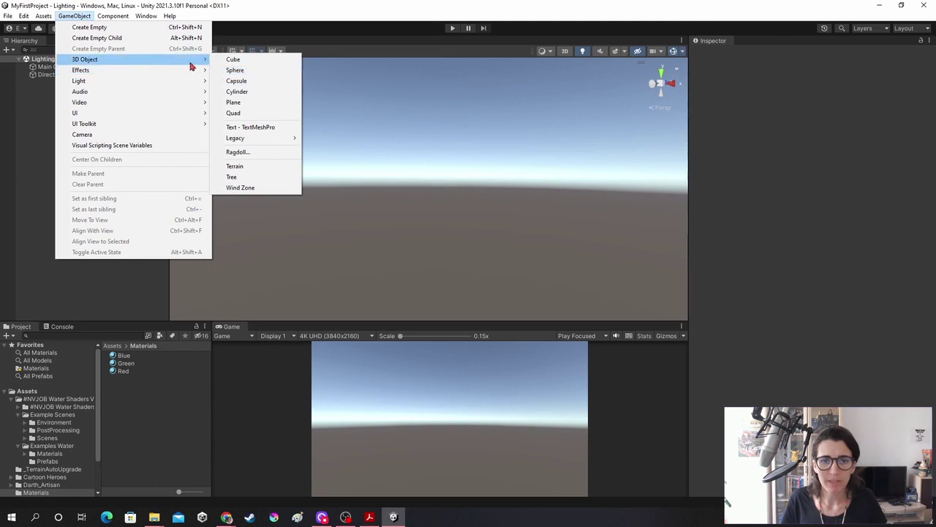
left_click(235, 103)
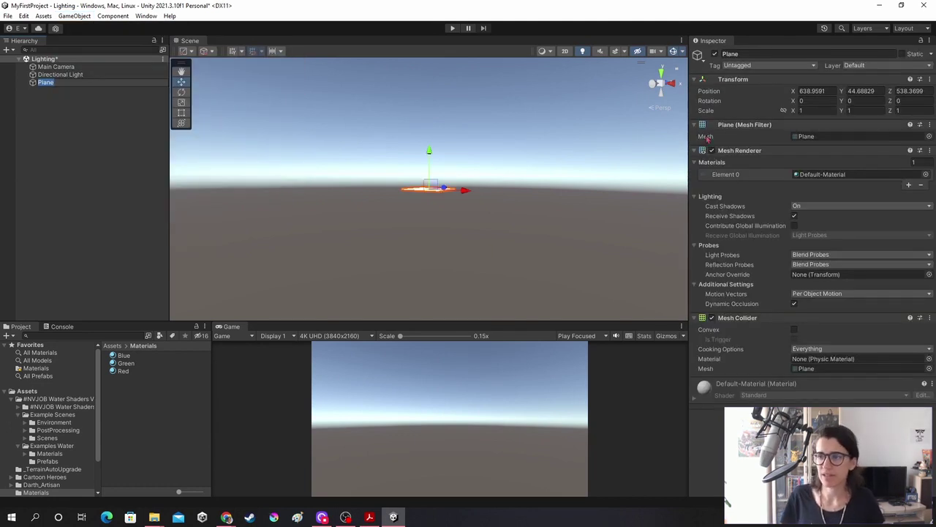
left_click(812, 91)
type("0")
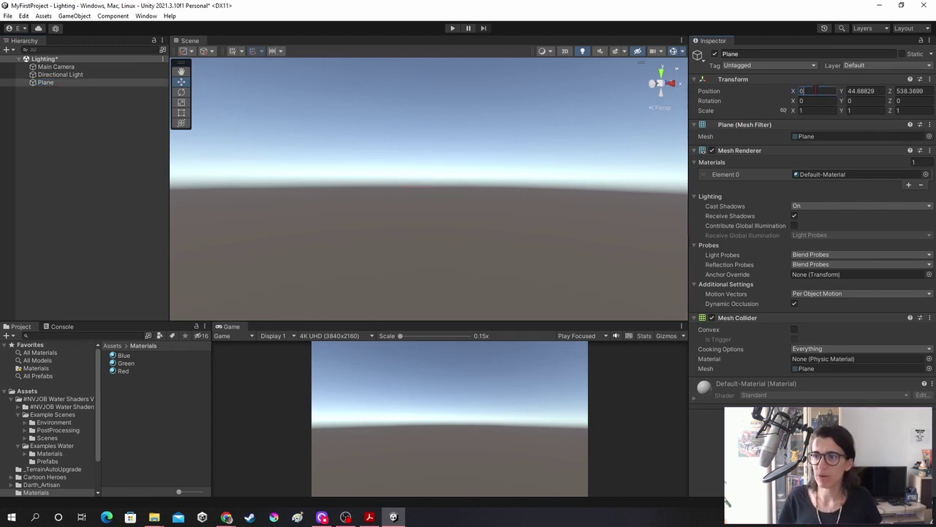
key("Tab")
type("0")
key("Tab")
type("0")
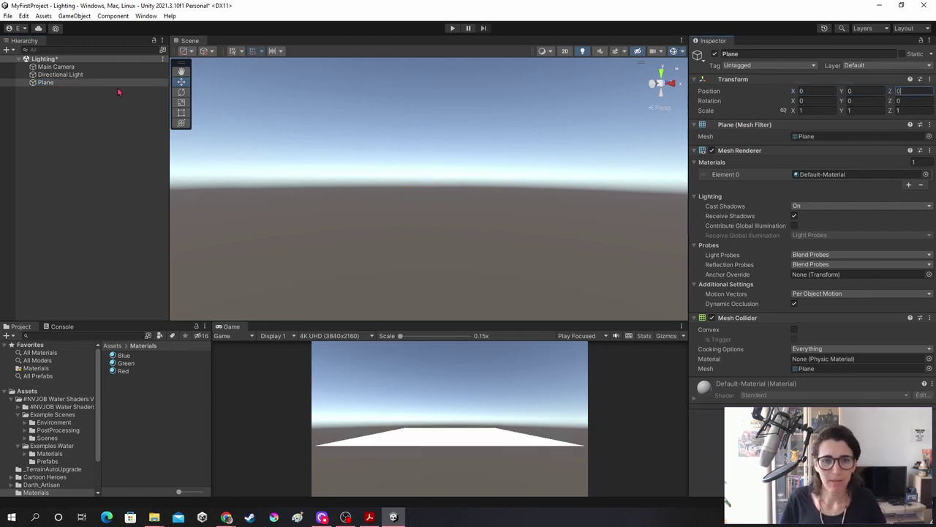
Step: Frame the plane in the Scene view and save the Lighting scene
double_click(97, 84)
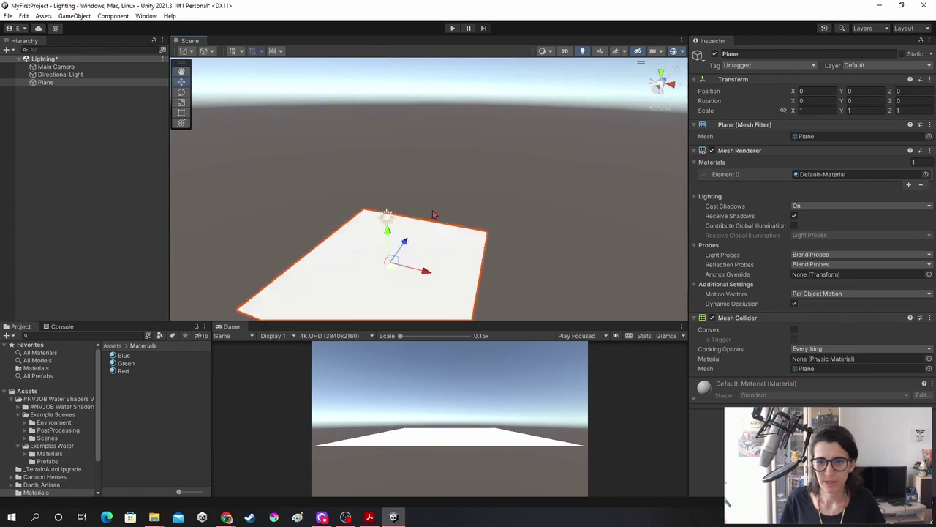
scroll(497, 229, "up", 2)
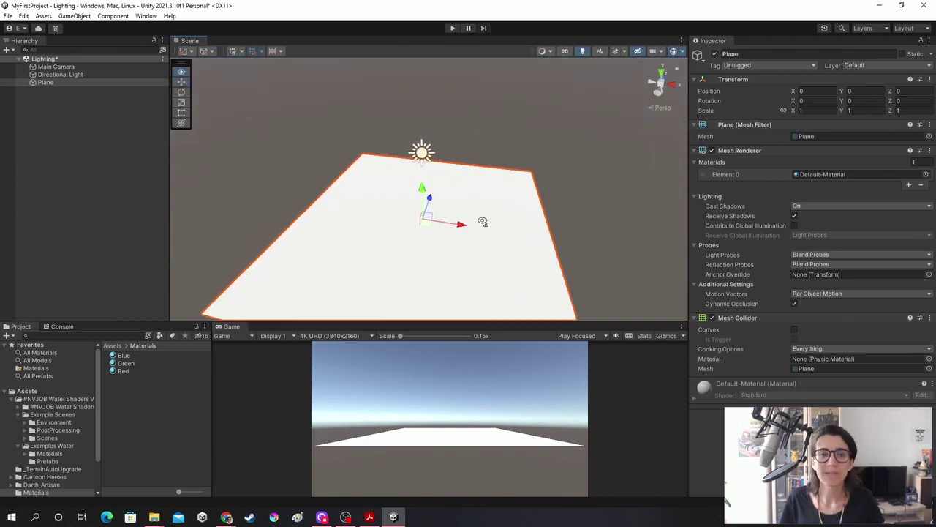
scroll(479, 220, "up", 2)
key("ctrl+s")
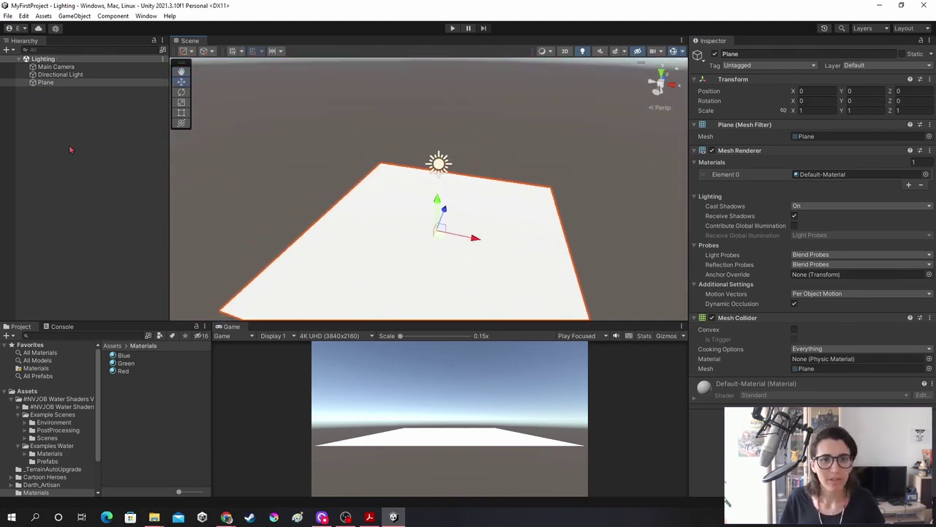
Step: Duplicate the Plane to create Plane (1) and select the copy
left_click(64, 85)
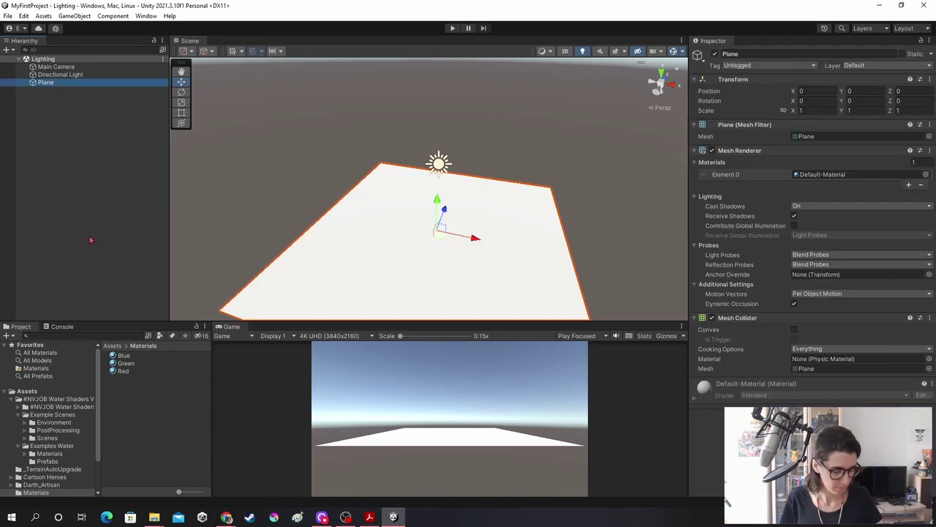
key("ctrl+d")
left_click(68, 104)
left_click(64, 91)
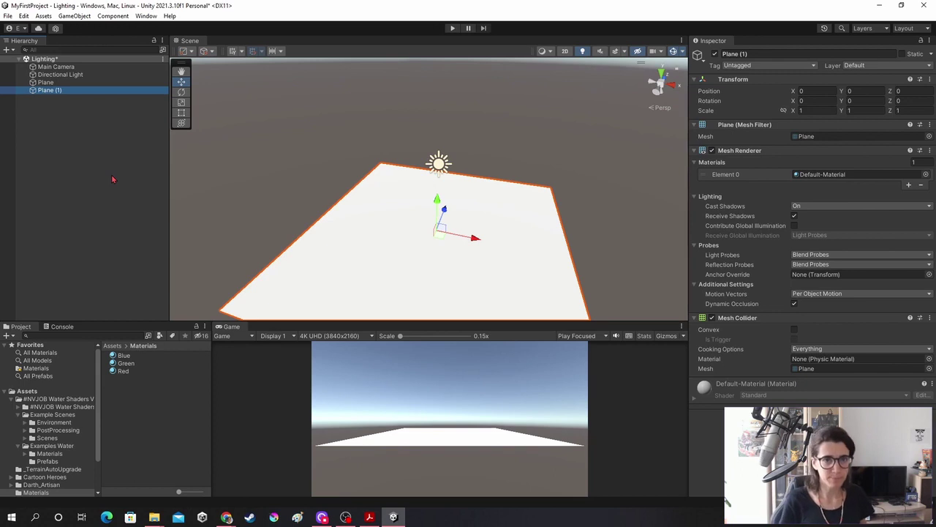
left_click(149, 18)
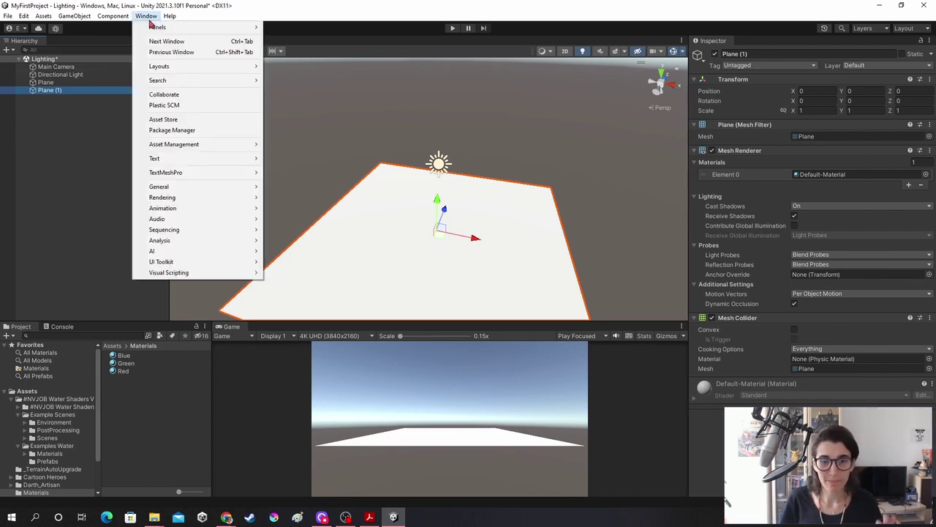
mouse_move(184, 202)
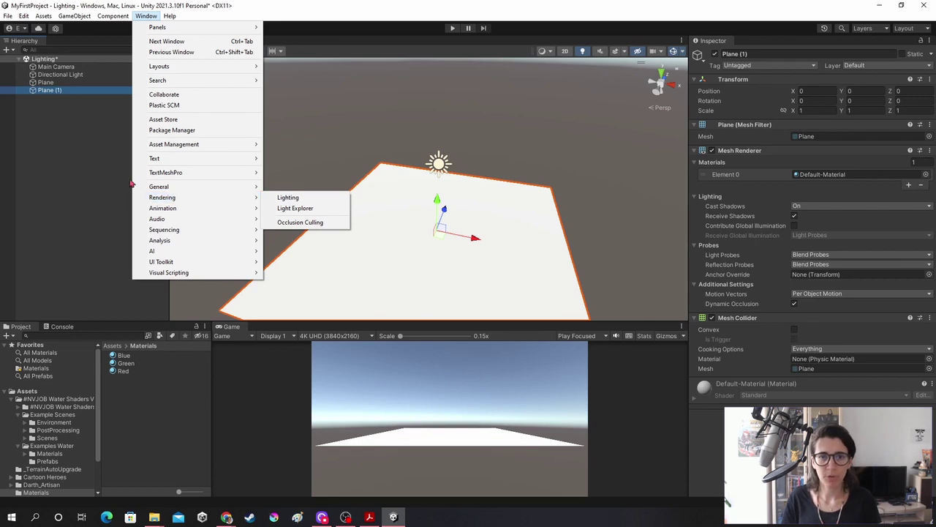
left_click(104, 173)
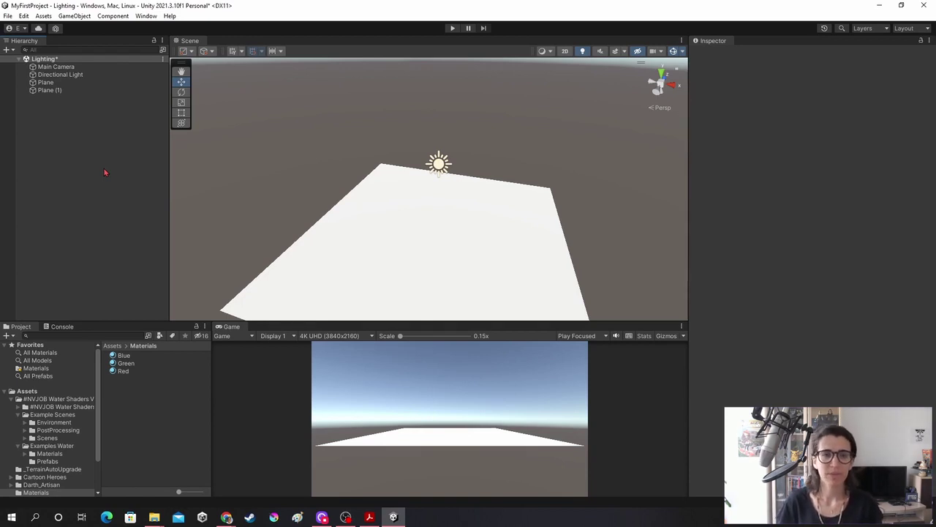
Step: Drag Plane (1) forward along its Z axis to about Z 11.8
left_click(85, 83)
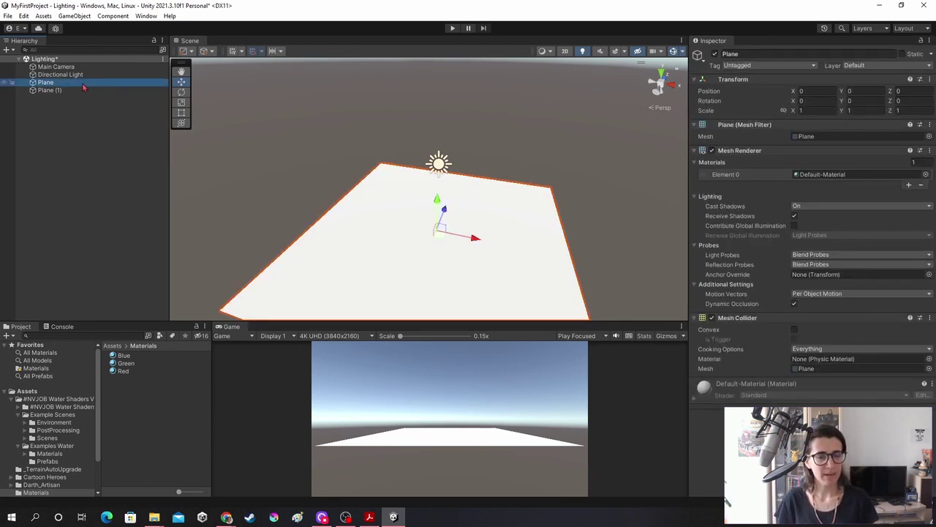
left_click(82, 90)
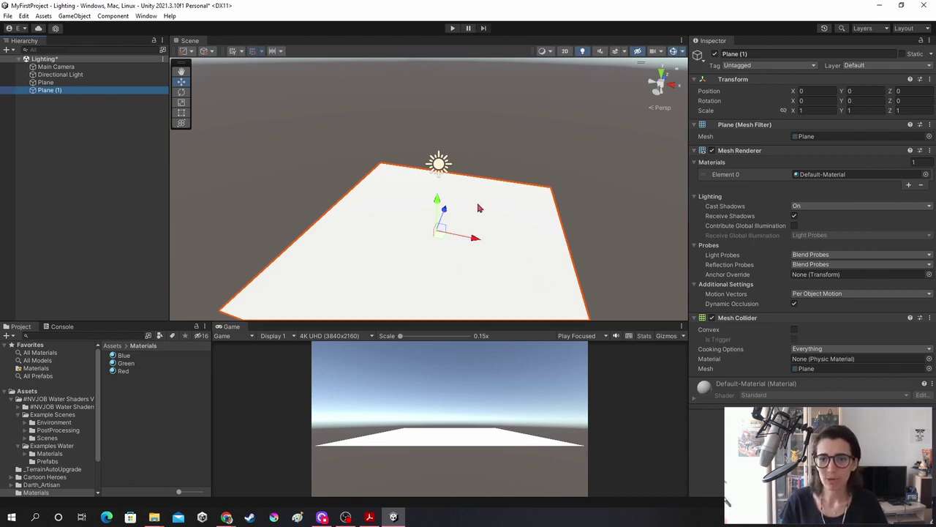
left_click_drag(443, 213, 480, 142)
middle_click_drag(460, 146, 340, 210)
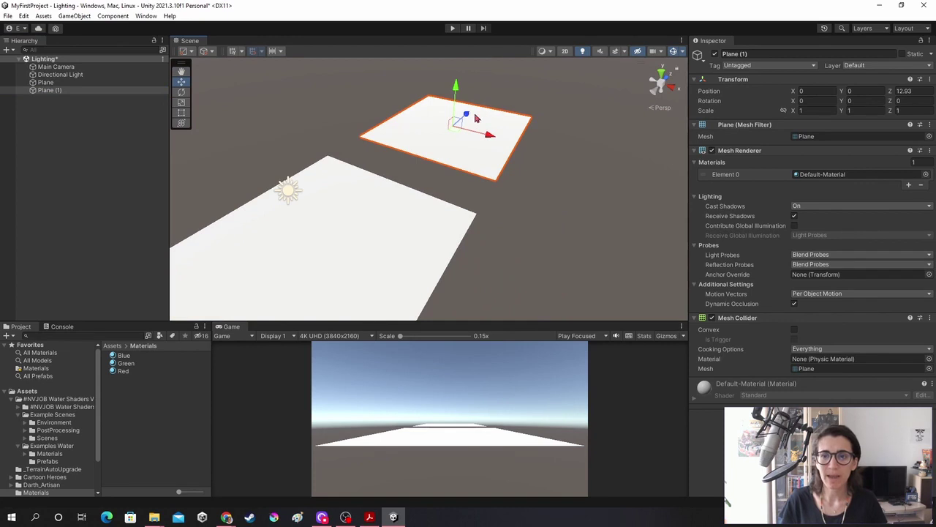
left_click_drag(464, 116, 462, 120)
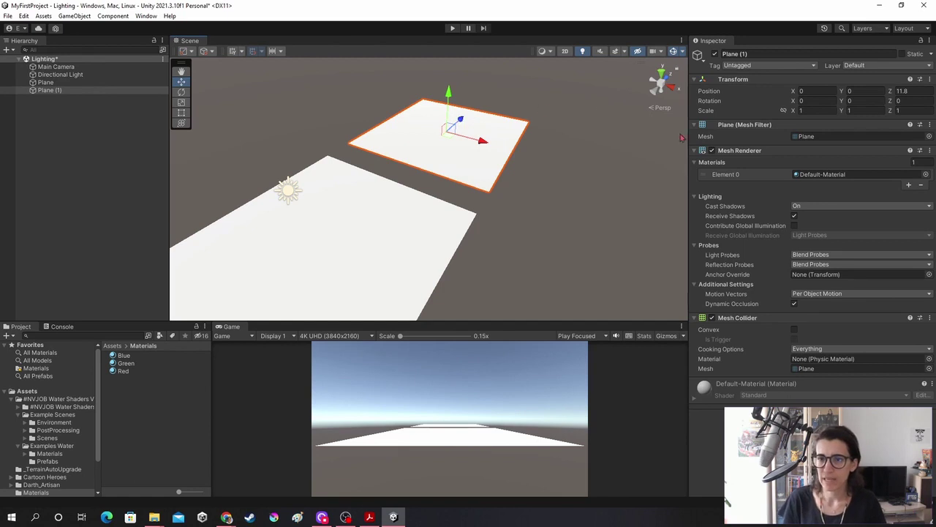
Step: Set Plane (1)'s X rotation to 90 and orbit around the now upright plane
left_click(812, 100)
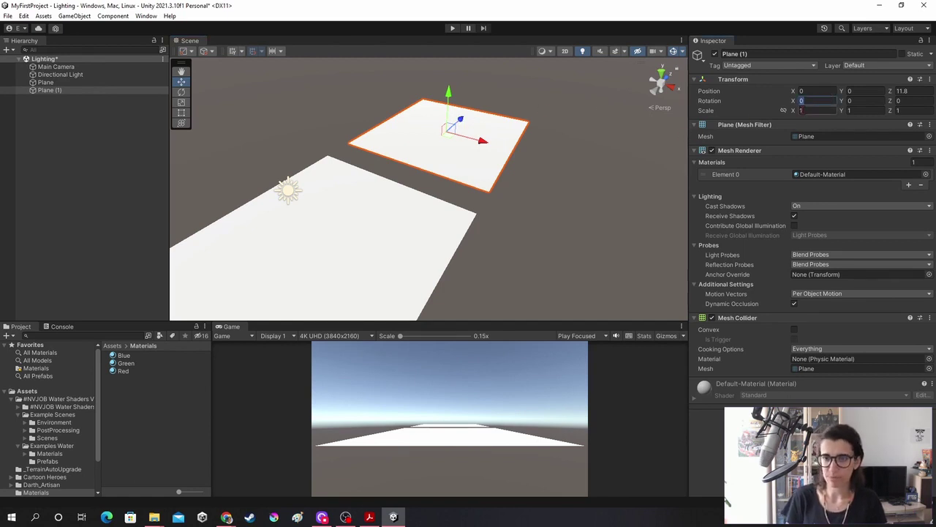
type("90")
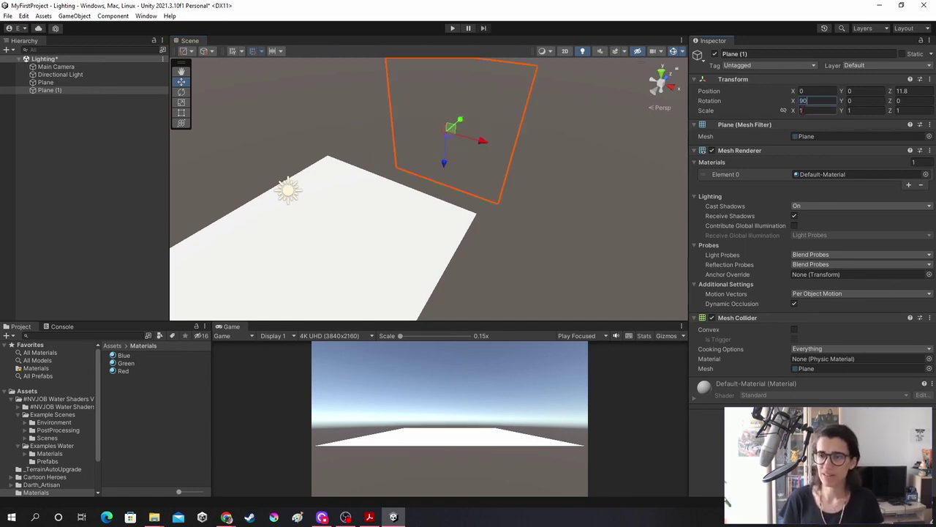
mouse_move(498, 168)
left_mouse_down("alt")
mouse_move(484, 160)
mouse_move(514, 100)
left_mouse_up("alt")
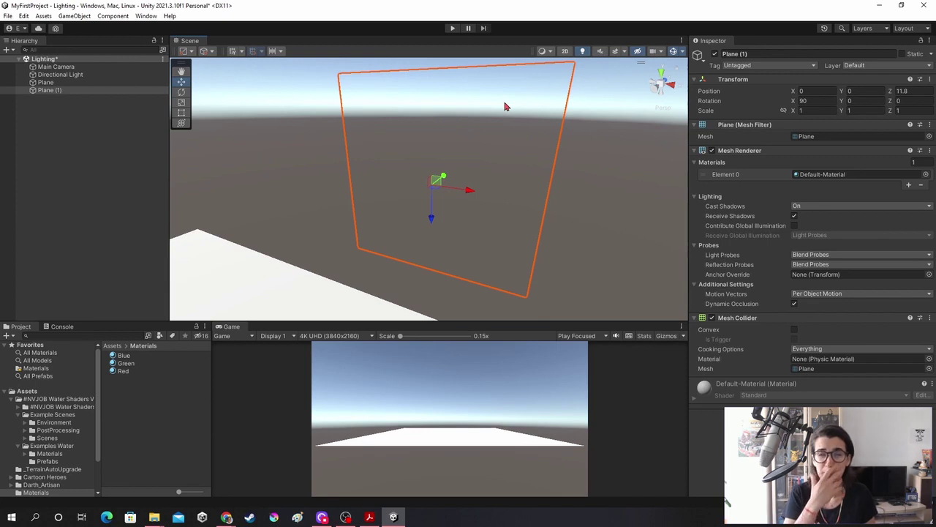
mouse_move(504, 107)
left_mouse_down("alt")
mouse_move(233, 88)
mouse_move(296, 202)
left_mouse_up("alt")
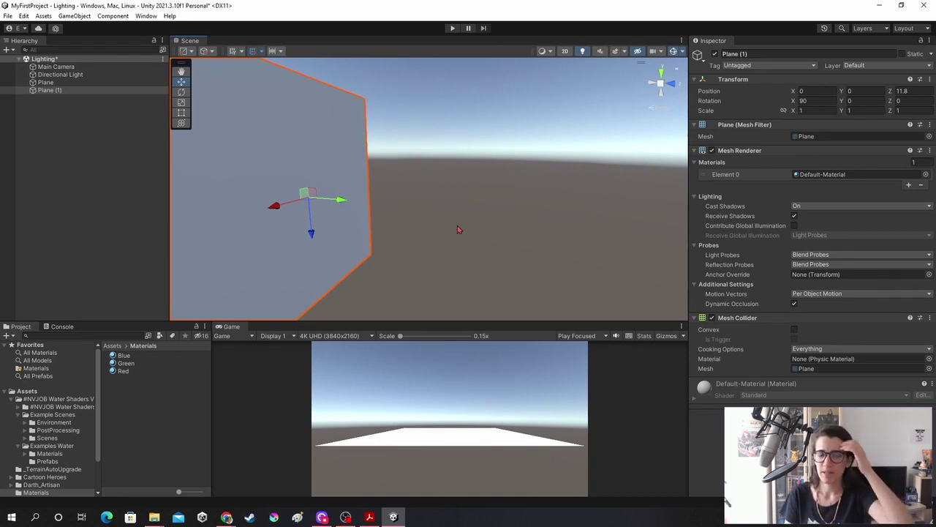
mouse_move(355, 181)
left_mouse_down("alt")
mouse_move(340, 177)
mouse_move(606, 183)
left_mouse_up("alt")
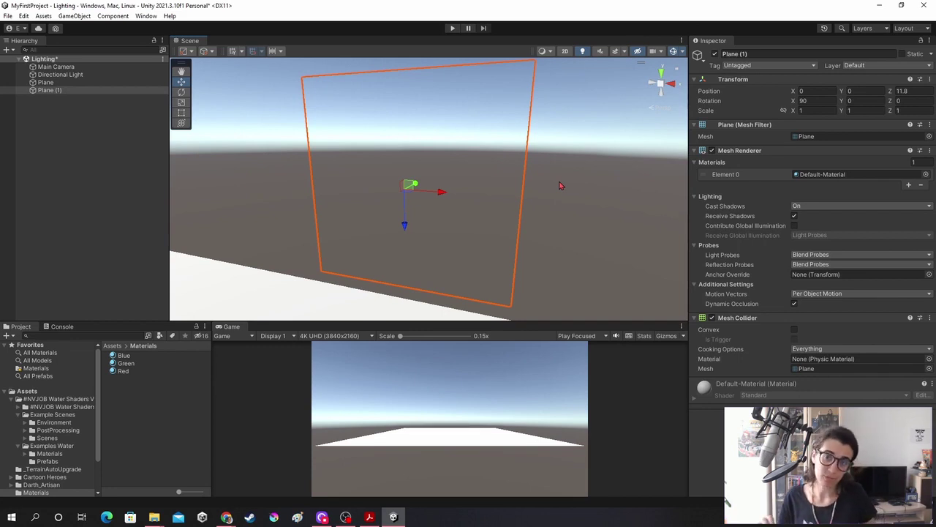
Step: Change Plane (1)'s X rotation to -90
mouse_move(559, 185)
left_mouse_down("alt")
mouse_move(430, 178)
mouse_move(656, 171)
left_mouse_up("alt")
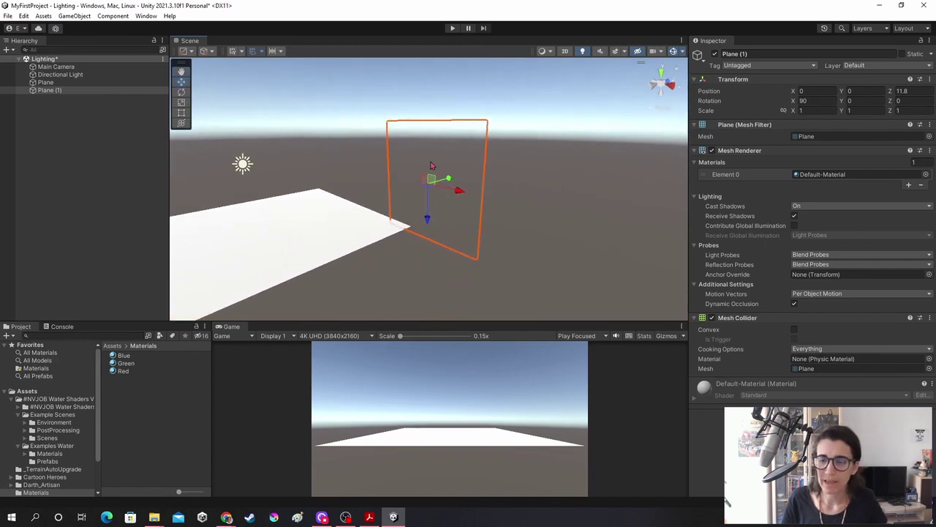
left_click(811, 100)
key("BackSpace")
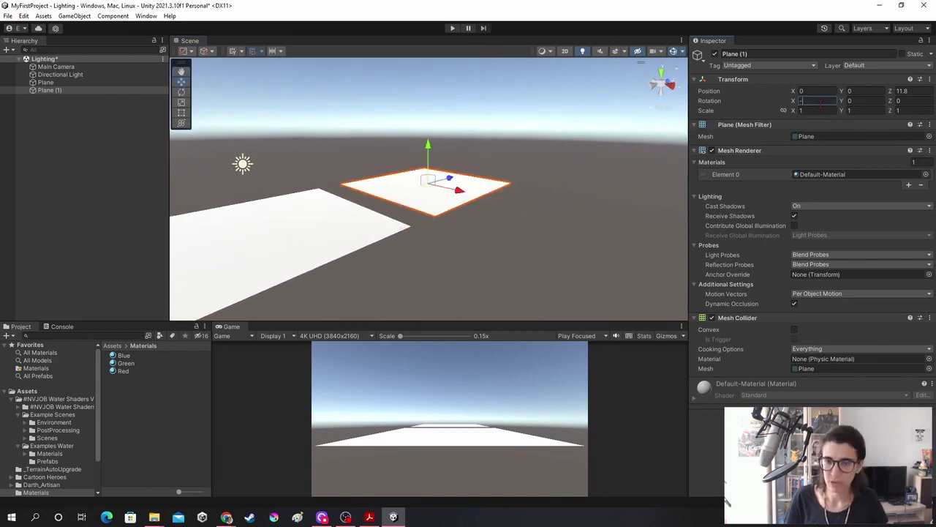
type("90")
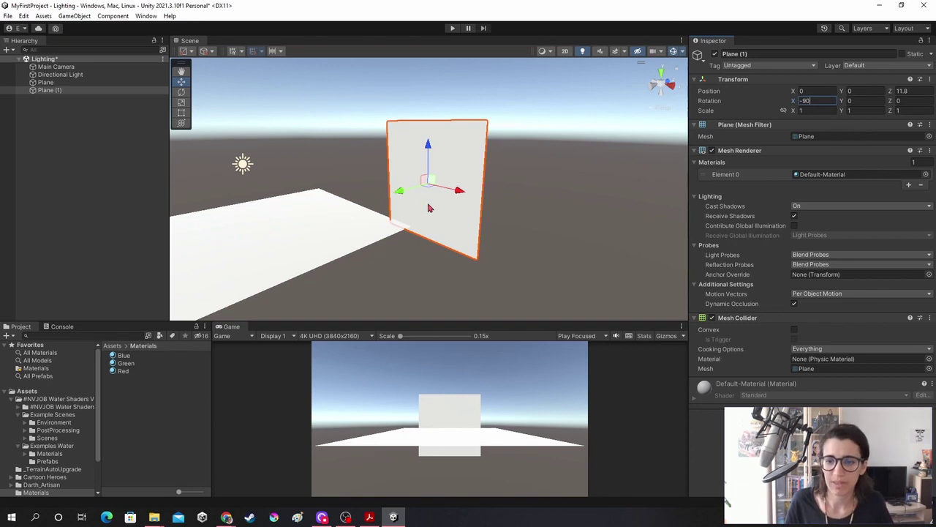
left_click(399, 193)
Step: Drag the wall up and toward the floor's far edge
mouse_move(399, 193)
left_mouse_down()
mouse_move(324, 206)
mouse_move(340, 109)
mouse_move(322, 123)
left_mouse_up()
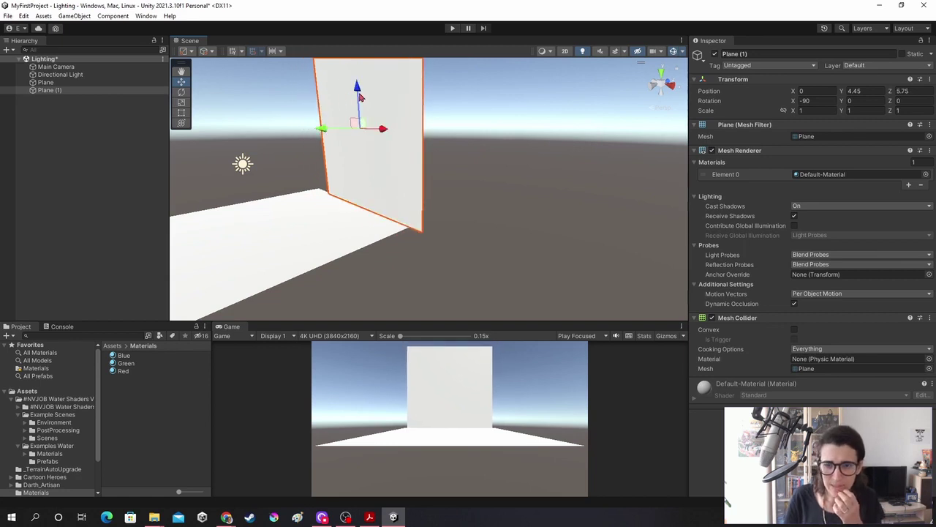
left_click_drag(360, 96, 358, 91)
left_click_drag(324, 125, 317, 125)
middle_click_drag(317, 125, 378, 203)
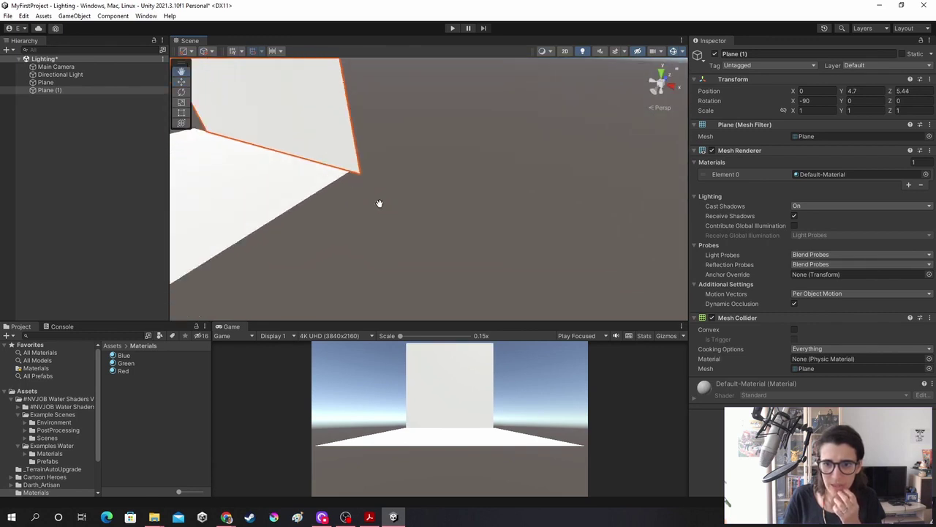
scroll(517, 245, "up", 3)
scroll(502, 241, "up", 2)
scroll(451, 226, "up", 2)
scroll(479, 250, "up", 2)
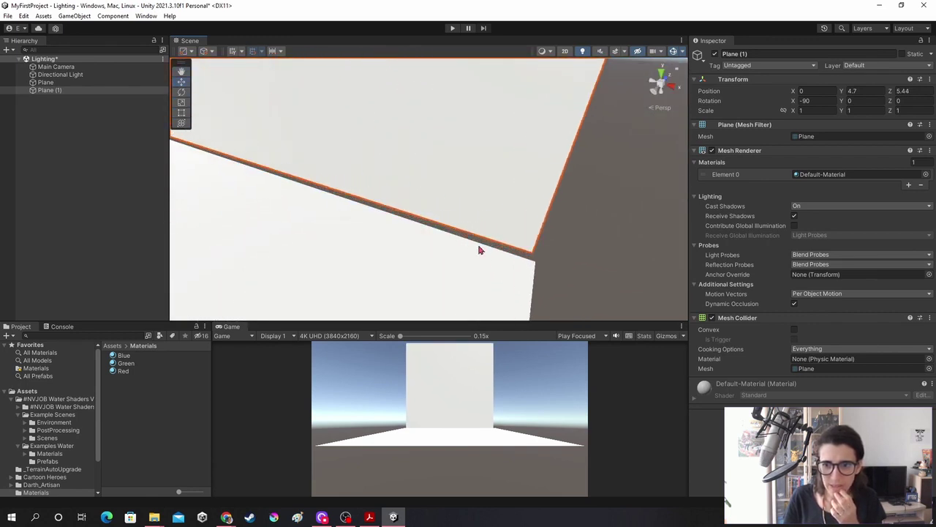
scroll(439, 224, "down", 2)
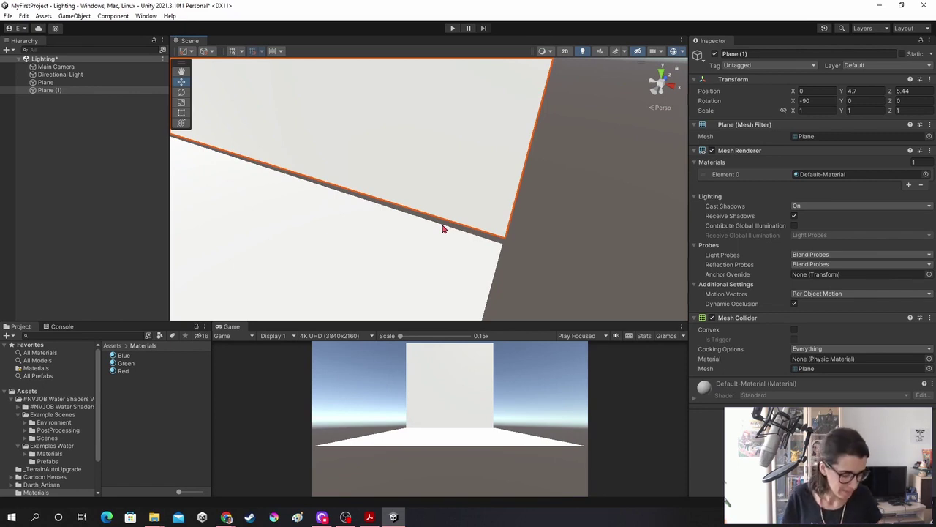
Step: Vertex-snap the back wall onto the floor edge at Y 5, Z 5
key("v")
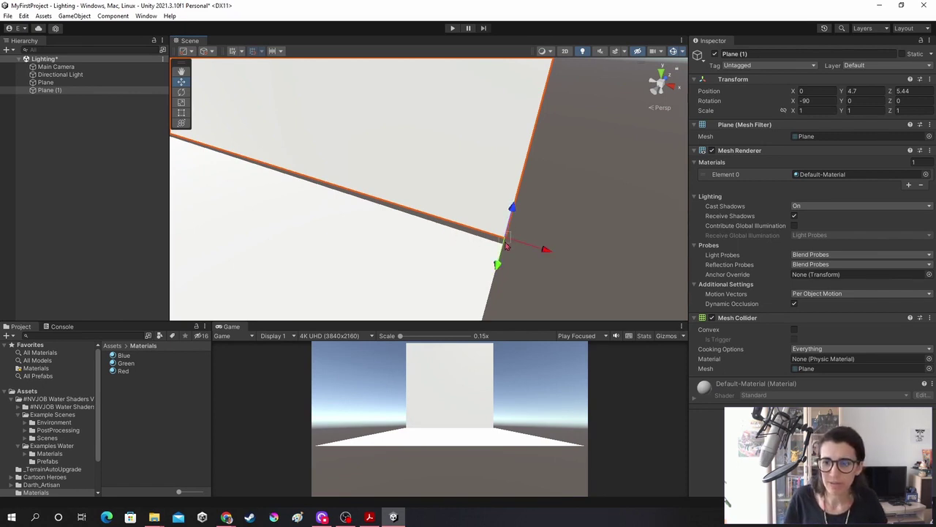
left_click_drag(506, 247, 402, 198)
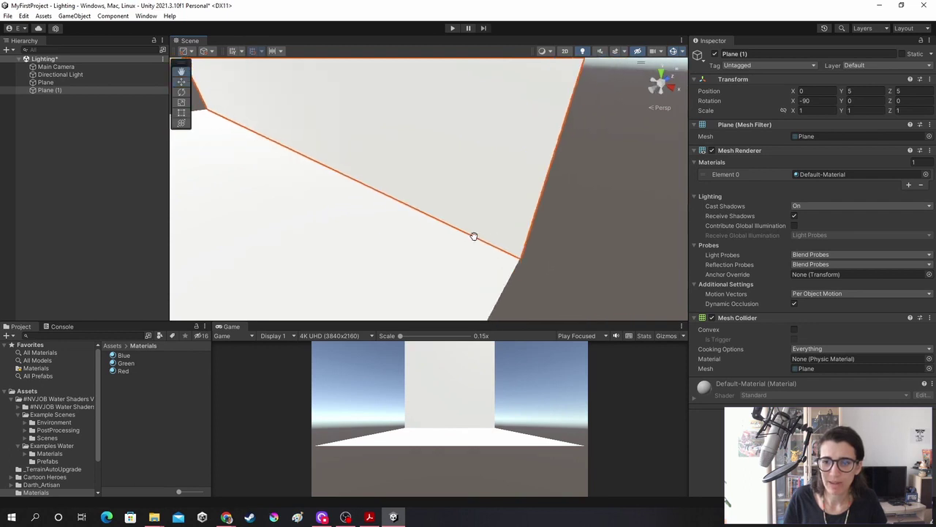
mouse_move(442, 171)
left_mouse_down("alt")
mouse_move(337, 212)
mouse_move(353, 198)
mouse_move(362, 250)
left_mouse_up("alt")
mouse_move(313, 123)
left_mouse_down()
mouse_move(365, 90)
mouse_move(353, 71)
left_mouse_up()
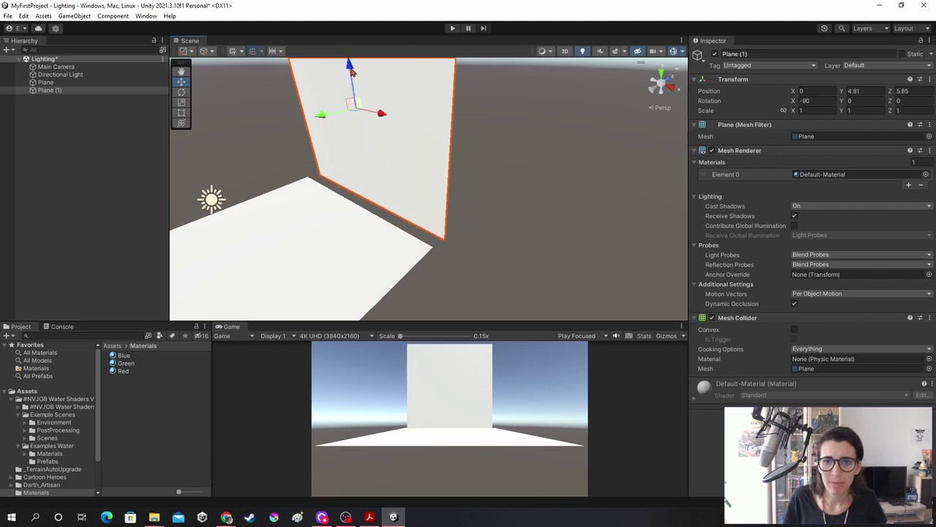
left_click_drag(325, 119, 305, 120)
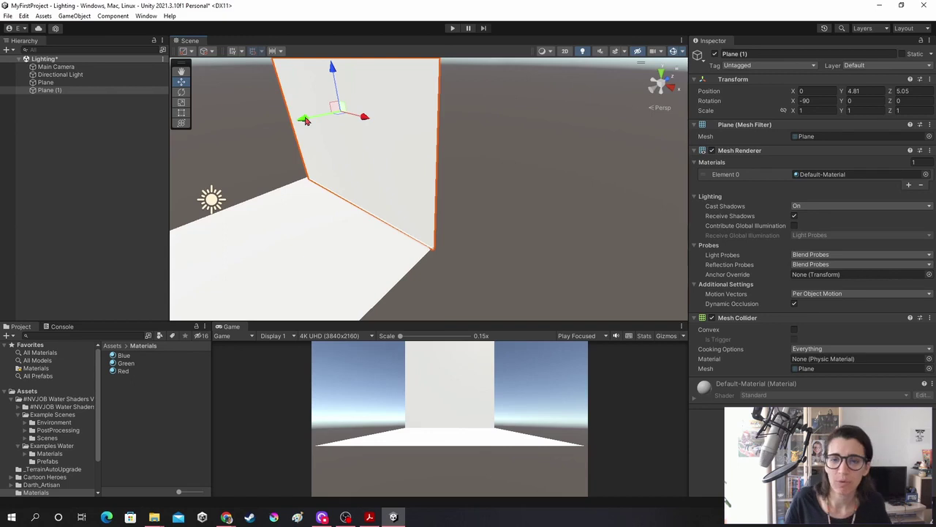
left_click_drag(303, 120, 304, 119)
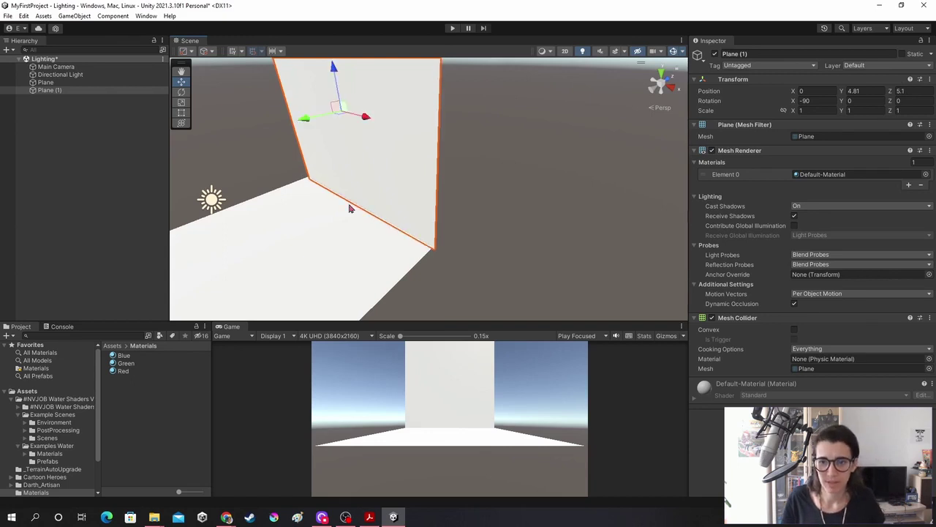
left_click_drag(449, 256, 471, 211)
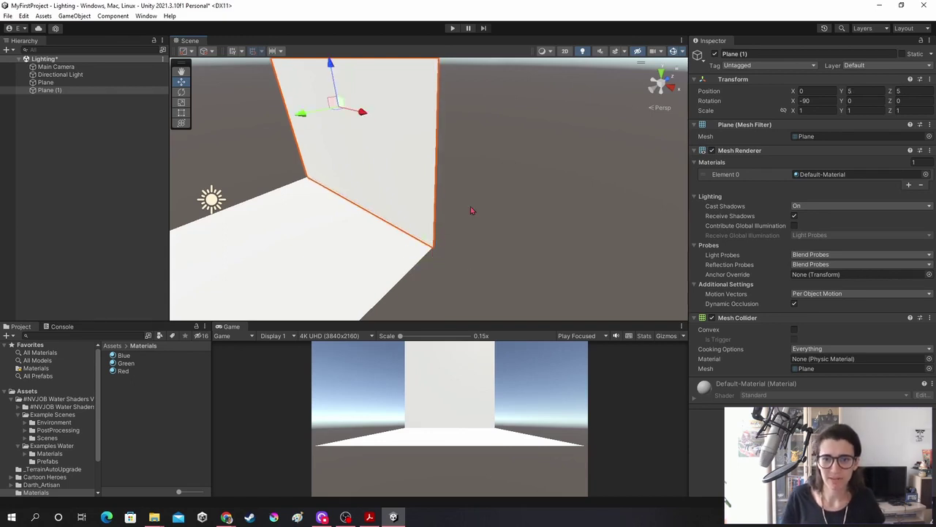
left_click(514, 196)
left_click_drag(517, 187, 464, 210, "alt")
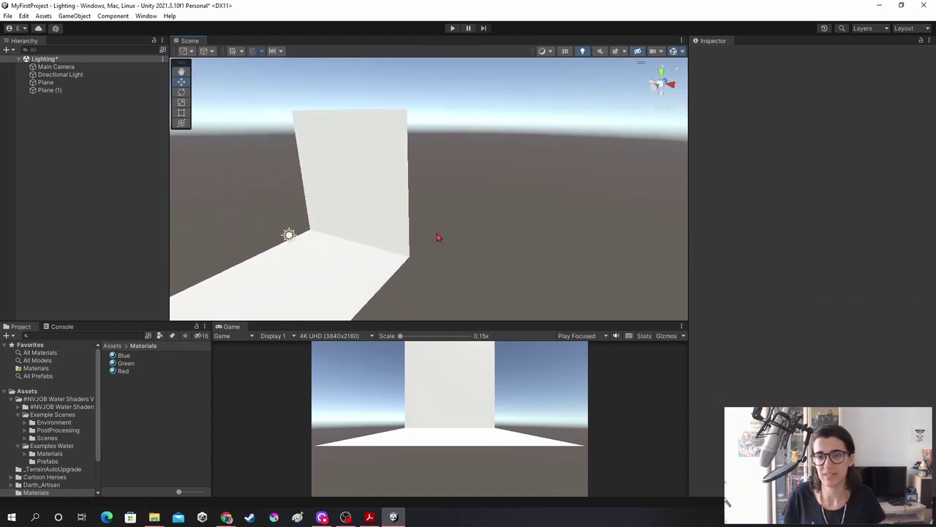
left_click(362, 261)
mouse_move(415, 255)
left_mouse_down("alt")
mouse_move(514, 245)
mouse_move(463, 243)
left_mouse_up("alt")
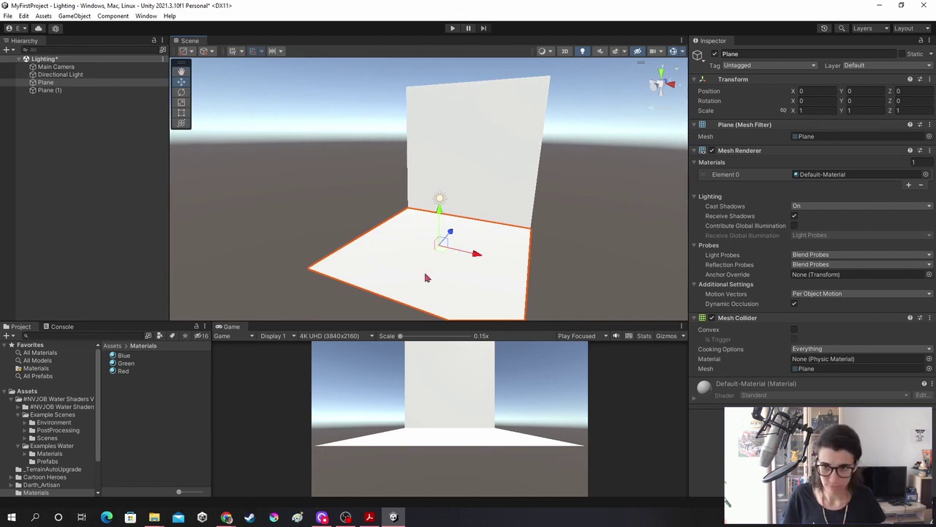
Step: Duplicate the floor as Plane (2) and set its Z rotation to -90
key("ctrl+d")
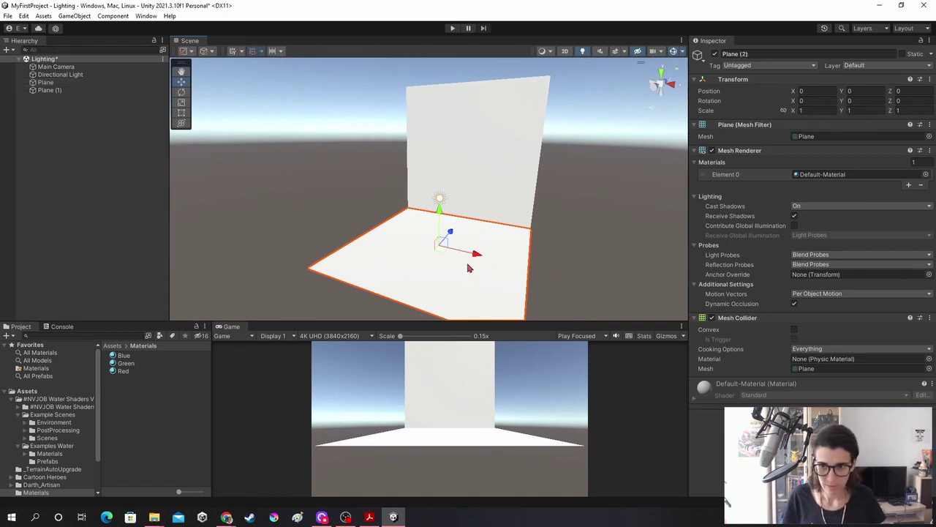
mouse_move(477, 253)
left_mouse_down()
mouse_move(378, 213)
mouse_move(352, 214)
left_mouse_up()
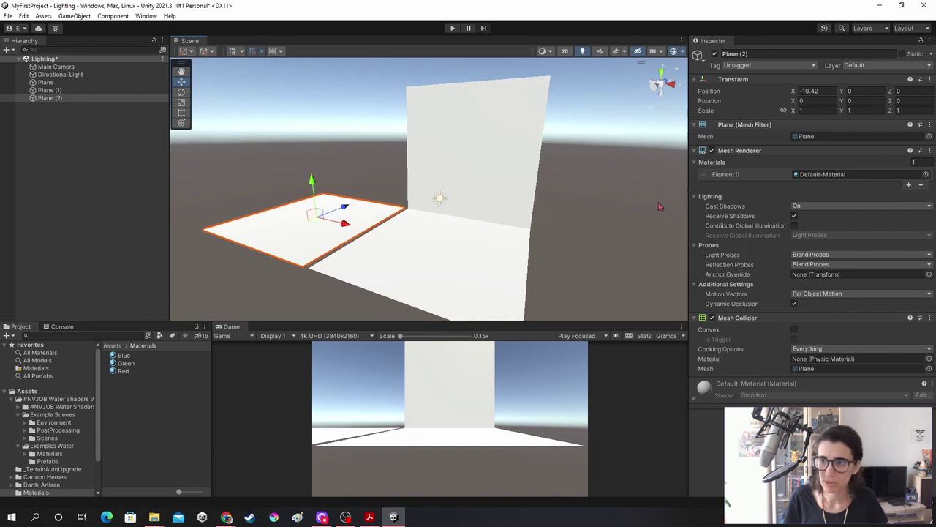
left_click(901, 100)
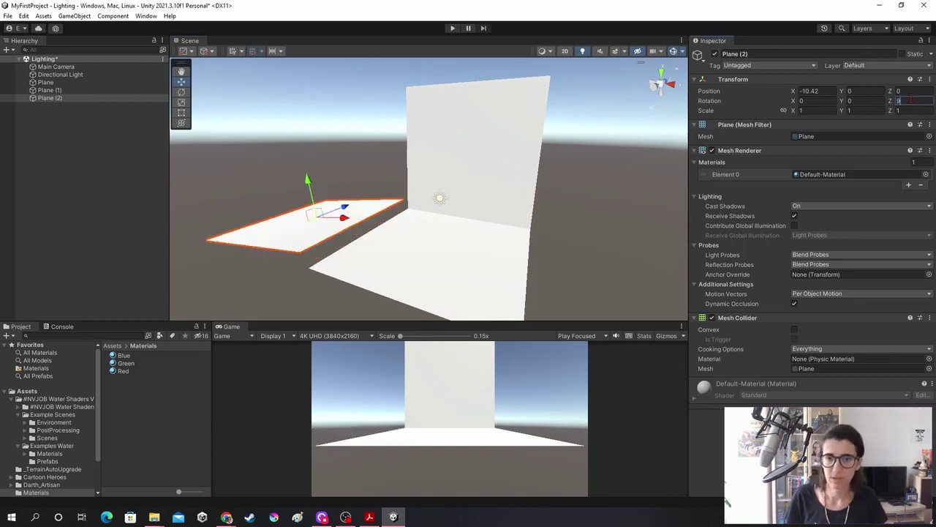
type("90")
key("BackSpace")
key("BackSpace")
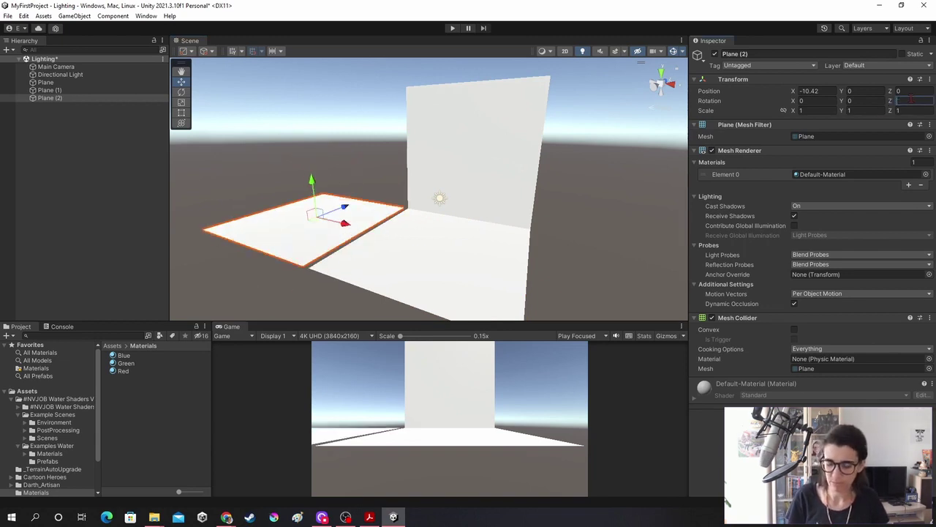
type("-90")
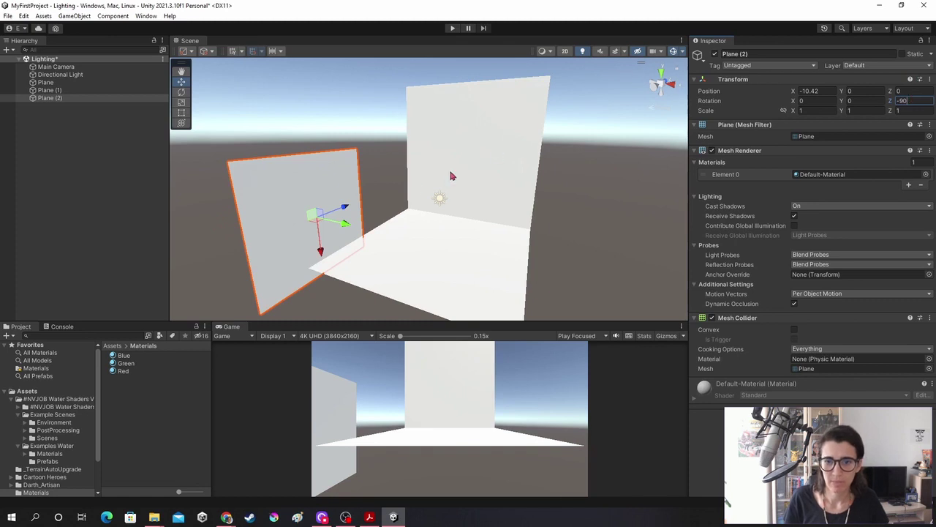
Step: Move Plane (2) into place and vertex-snap it to the floor corner at X -5, Y 5
mouse_move(324, 261)
left_mouse_down()
mouse_move(350, 189)
mouse_move(355, 200)
mouse_move(392, 169)
left_mouse_up()
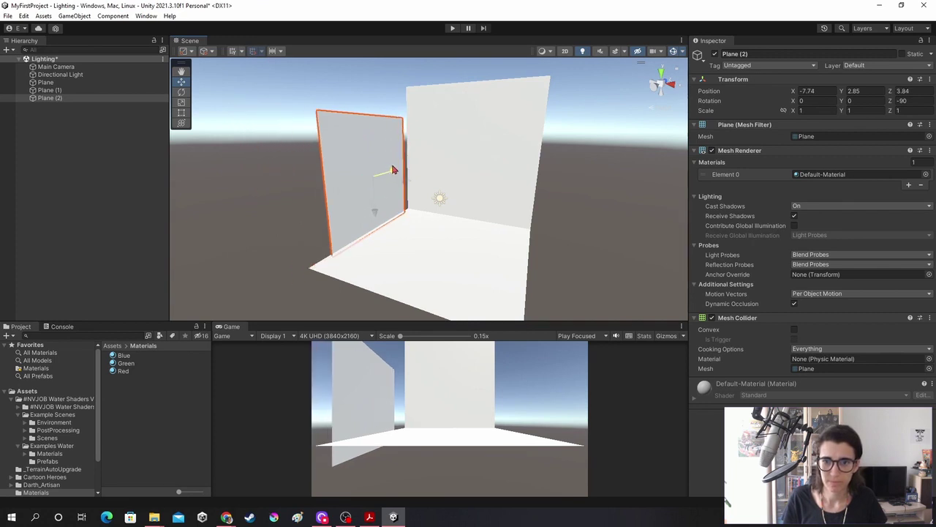
middle_click_drag(410, 139, 468, 188)
left_click_drag(468, 192, 501, 194)
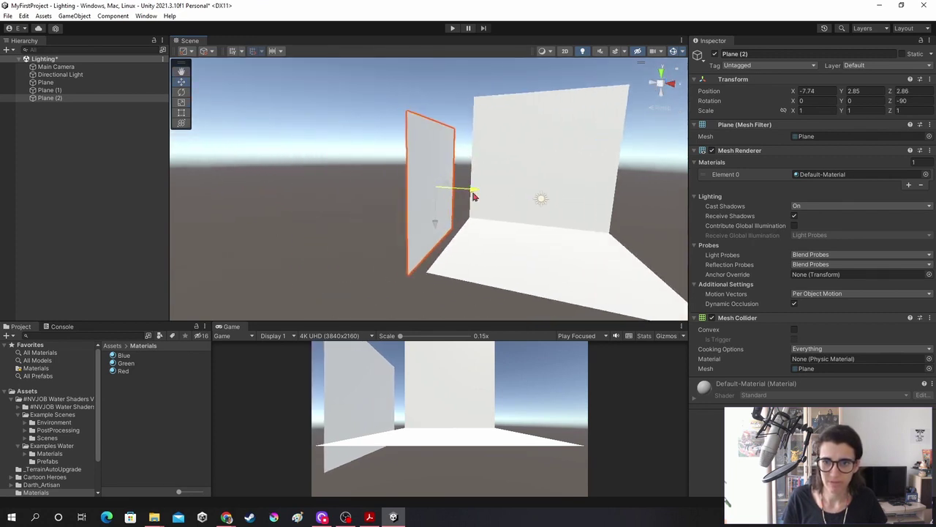
right_click_drag(500, 194, 448, 221)
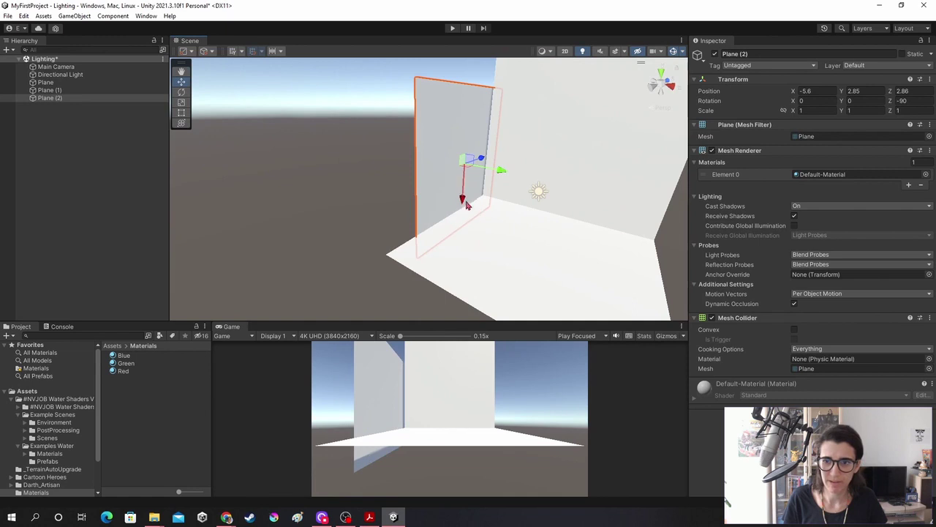
left_click_drag(467, 205, 471, 187)
left_click_drag(484, 140, 468, 149)
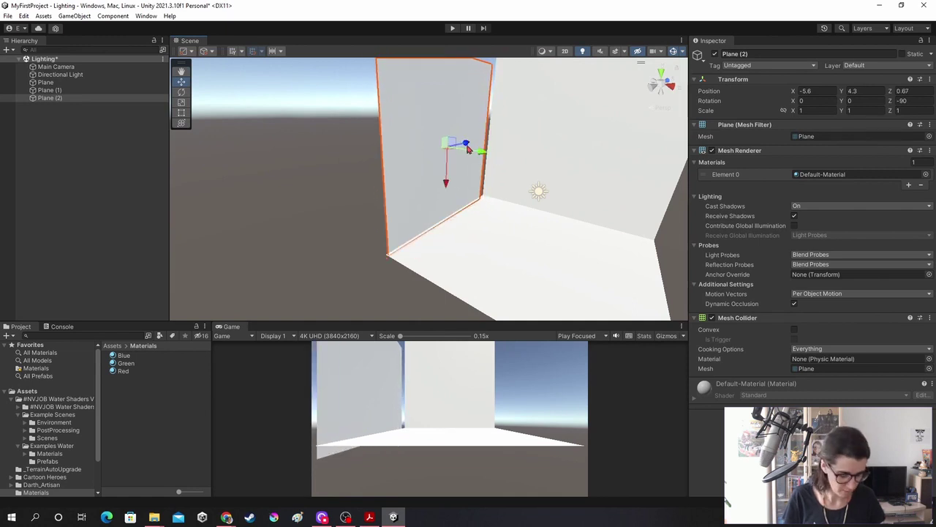
key("v")
left_click_drag(389, 254, 388, 258)
right_click_drag(322, 267, 424, 227)
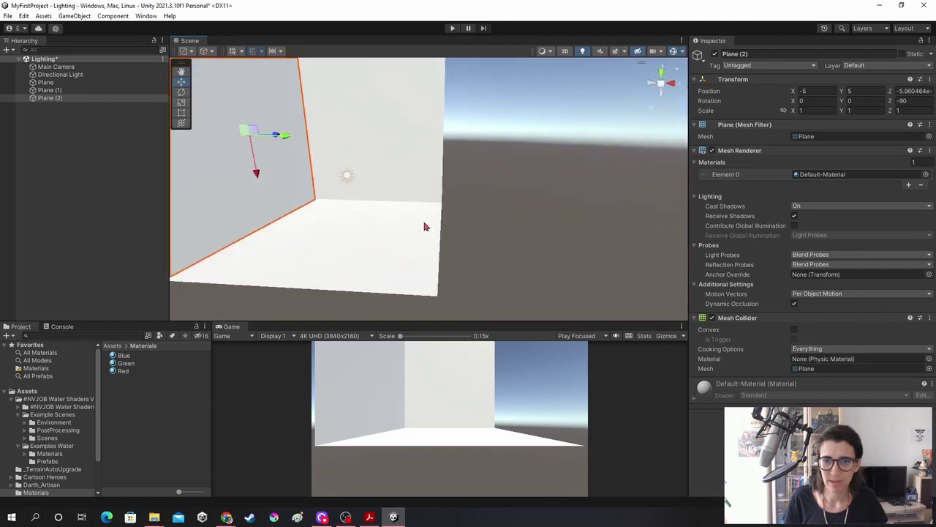
scroll(411, 191, "down", 3)
left_click(81, 99)
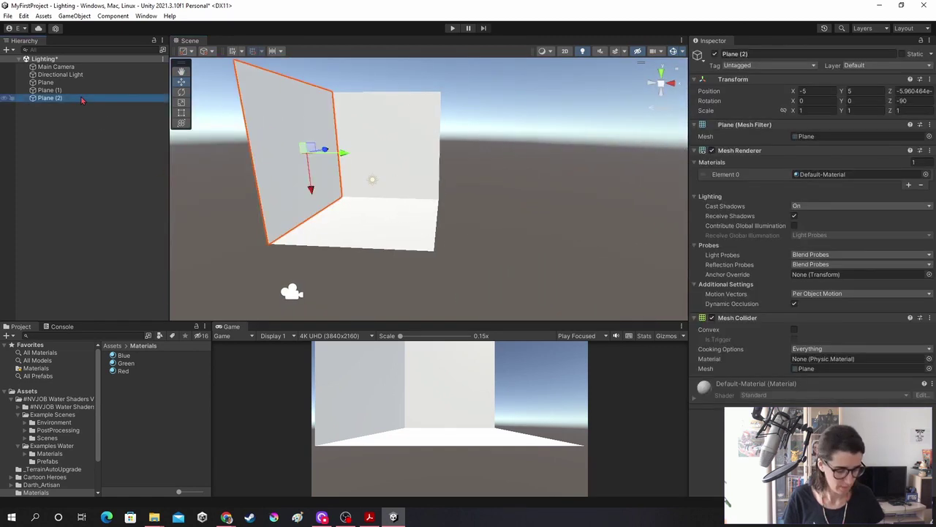
Step: Duplicate the left wall as Plane (3), move it right and set its Y rotation to 180
key("ctrl+d")
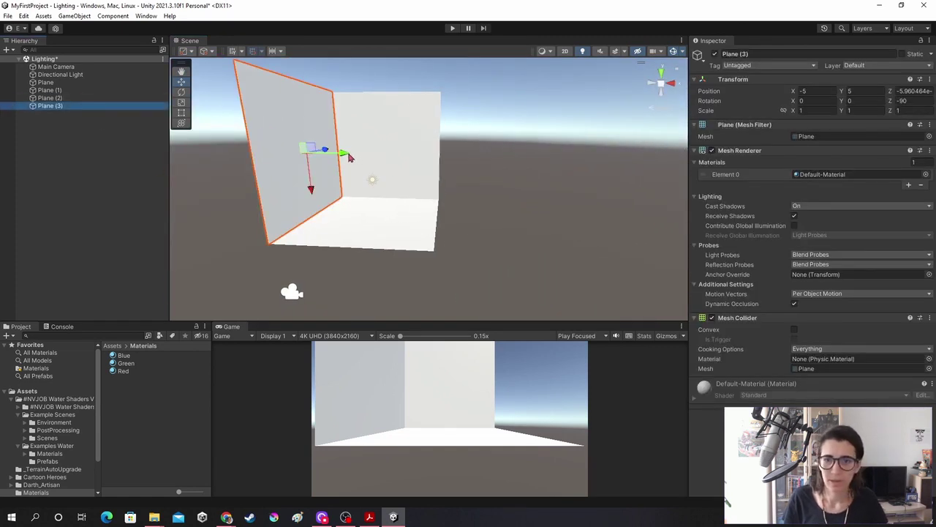
left_click_drag(349, 157, 511, 156)
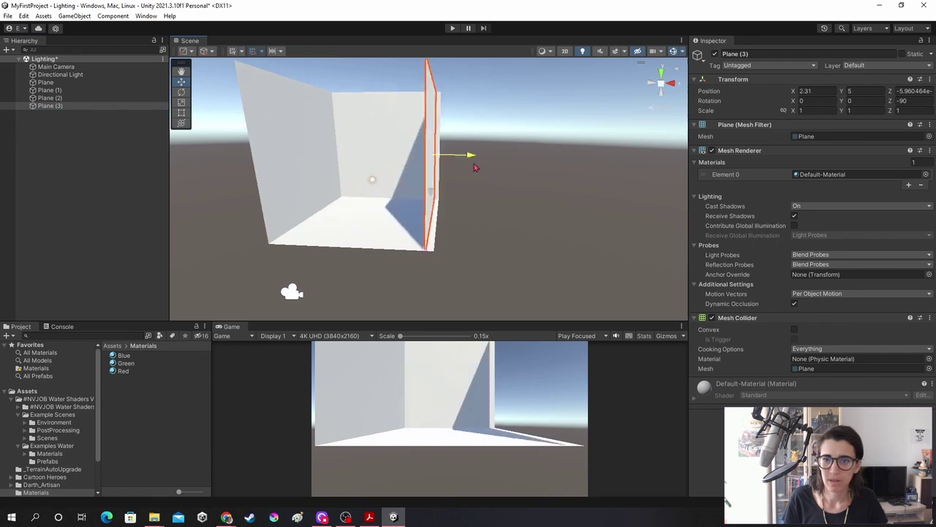
left_click(818, 101)
type("1")
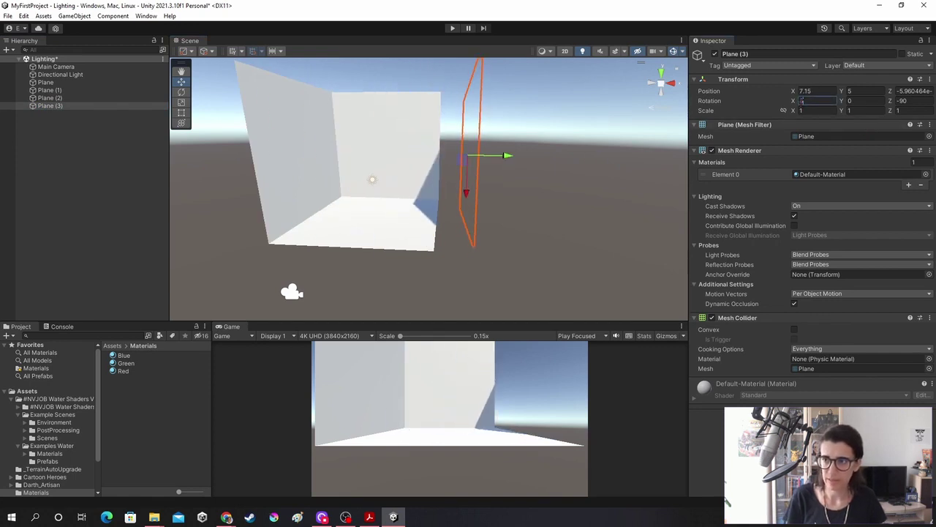
key("BackSpace")
type("-90")
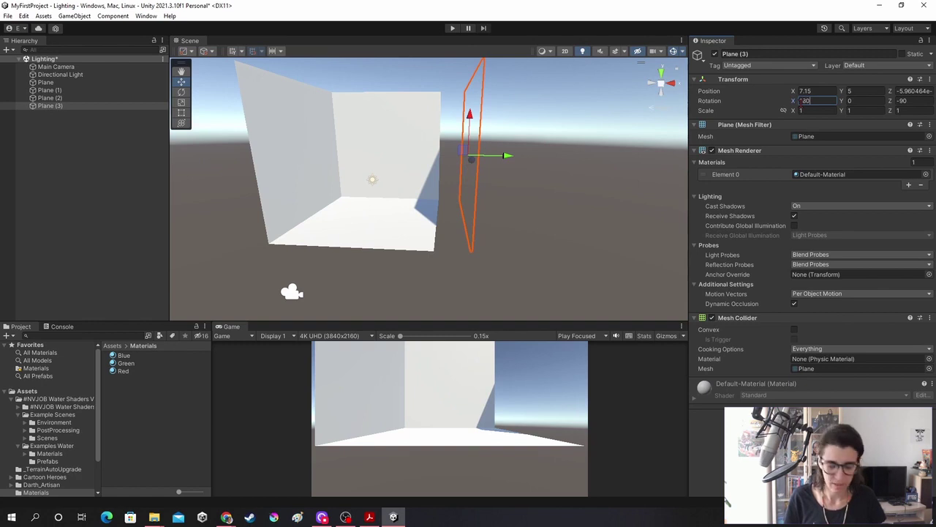
key("ctrl+z")
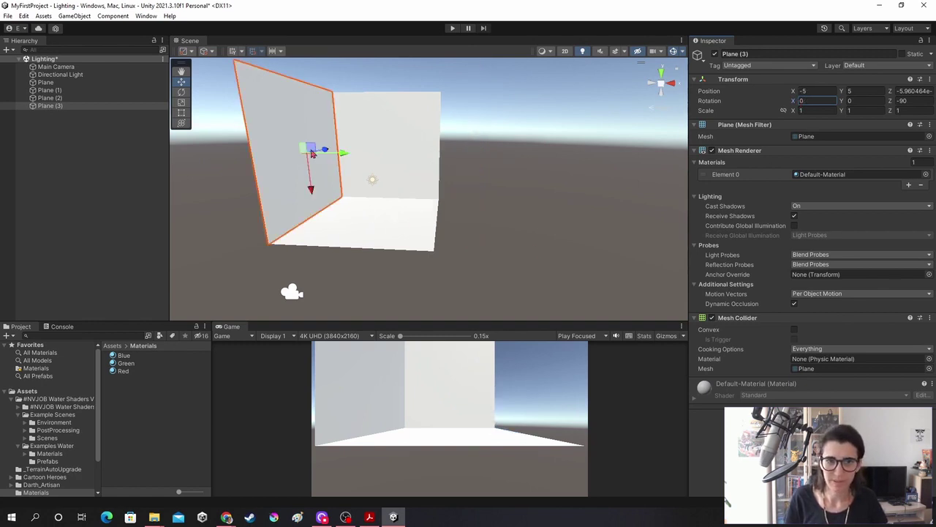
mouse_move(344, 160)
left_mouse_down()
mouse_move(519, 171)
mouse_move(307, 149)
left_mouse_up()
key("e")
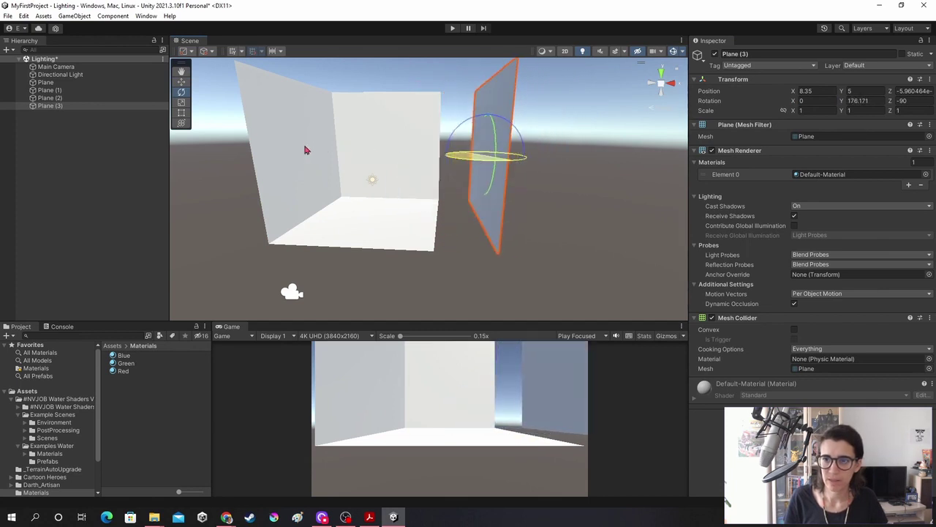
left_click(859, 100)
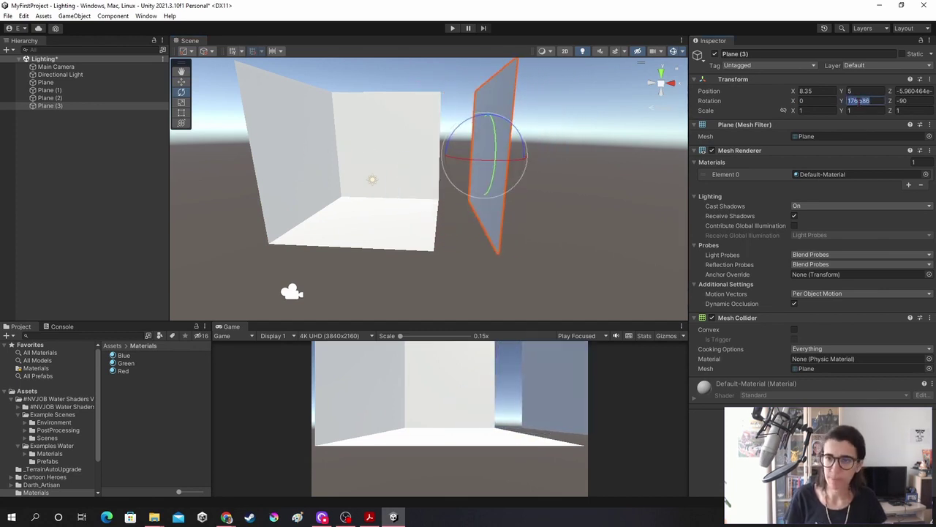
type("180")
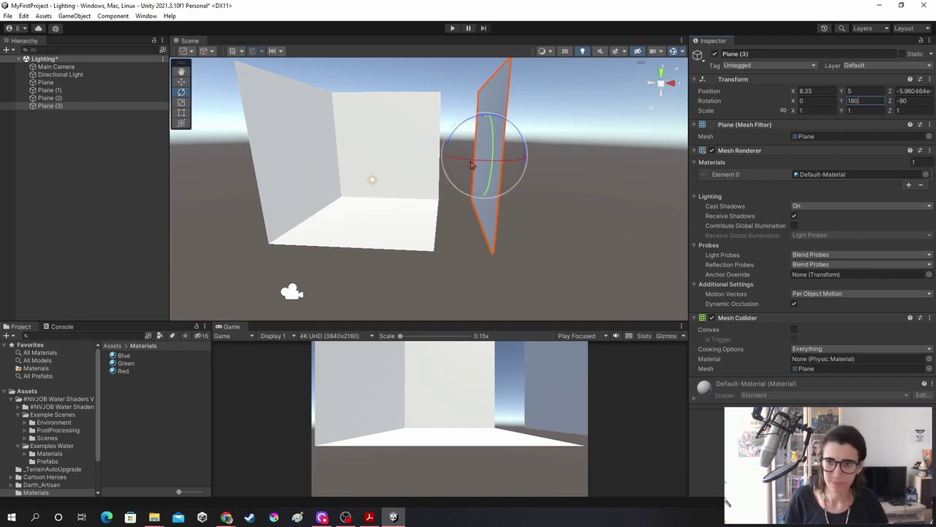
left_click(63, 107)
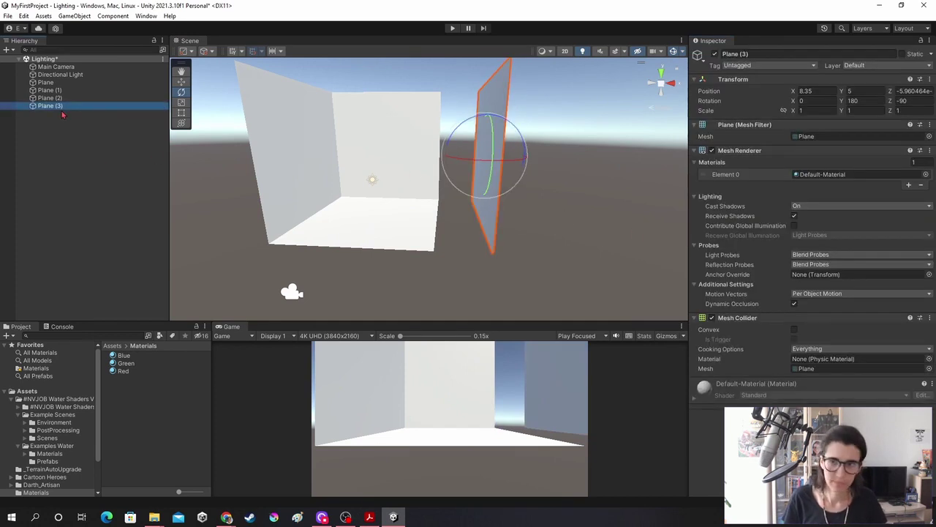
Step: Slide Plane (3) left and vertex-snap it to the floor corner at X 5
key("w")
left_click(442, 156)
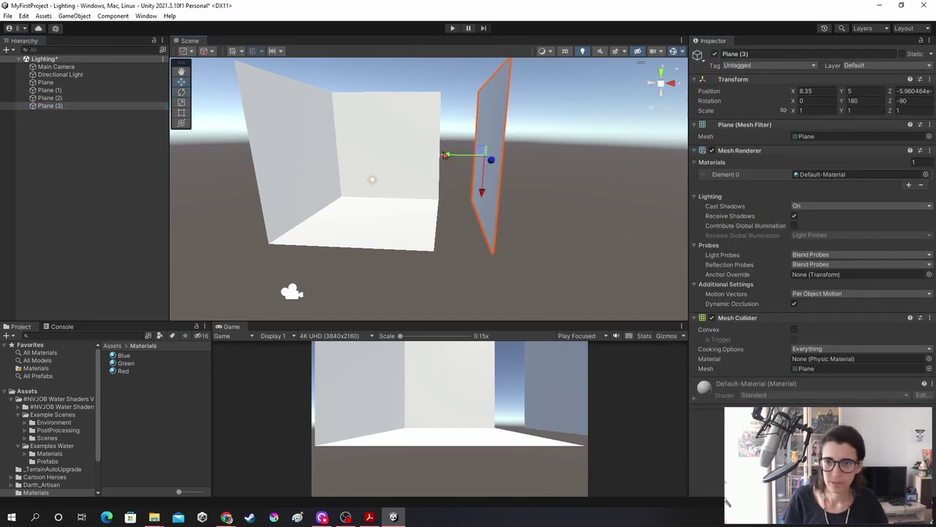
left_click(506, 164)
mouse_move(506, 164)
left_mouse_down("alt")
mouse_move(504, 178)
mouse_move(470, 183)
left_mouse_up("alt")
key("v")
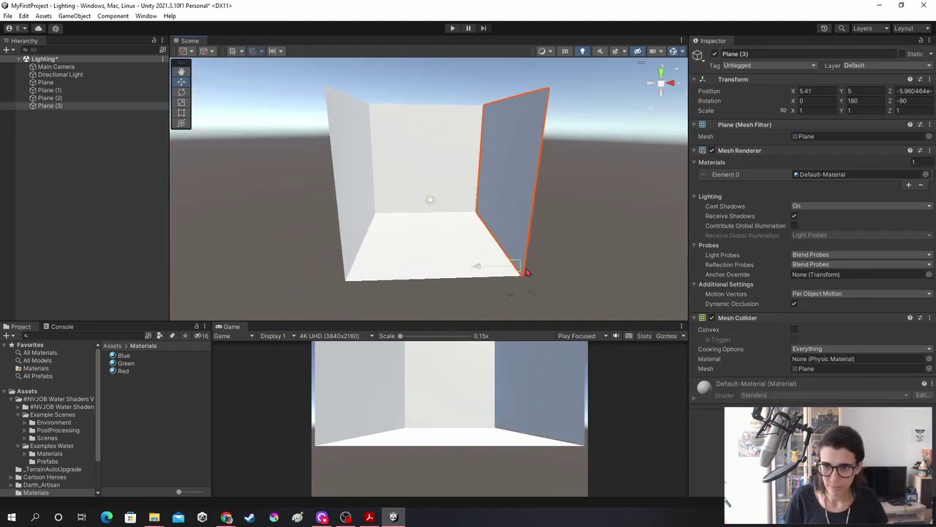
left_click_drag(527, 272, 516, 277)
Step: Frame the back wall and orbit around to inspect the box
right_click_drag(516, 276, 552, 209)
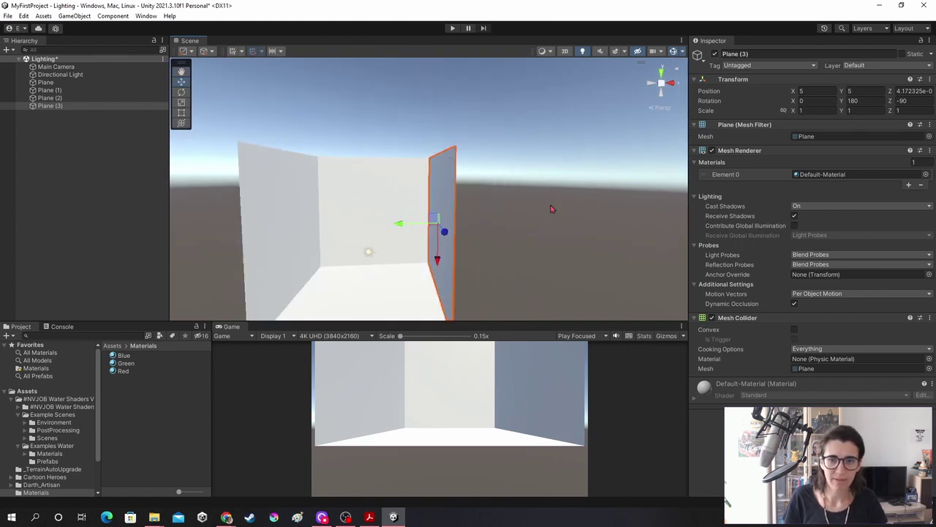
left_click(386, 196)
key("f")
left_click_drag(371, 198, 379, 264, "alt")
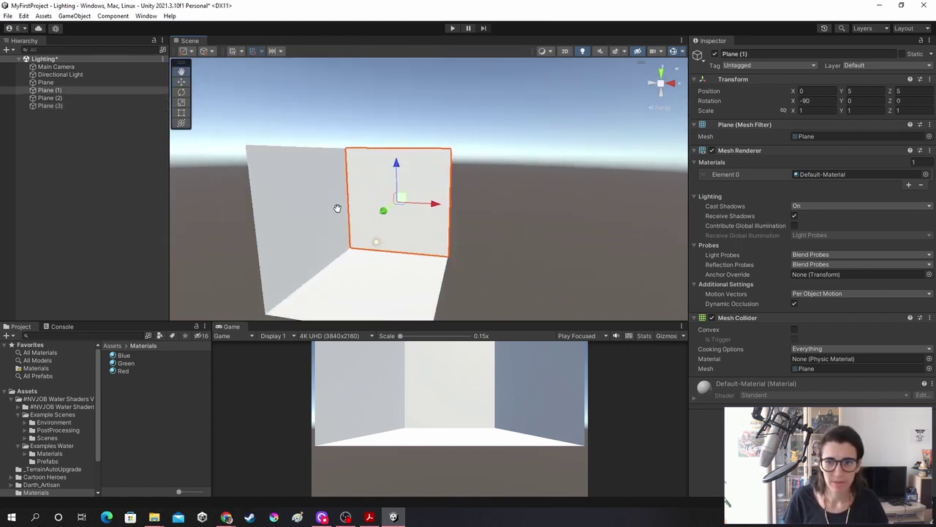
left_click(379, 264)
Step: Duplicate the floor as Plane (4), lift it and set its Z rotation to -180
key("ctrl+d")
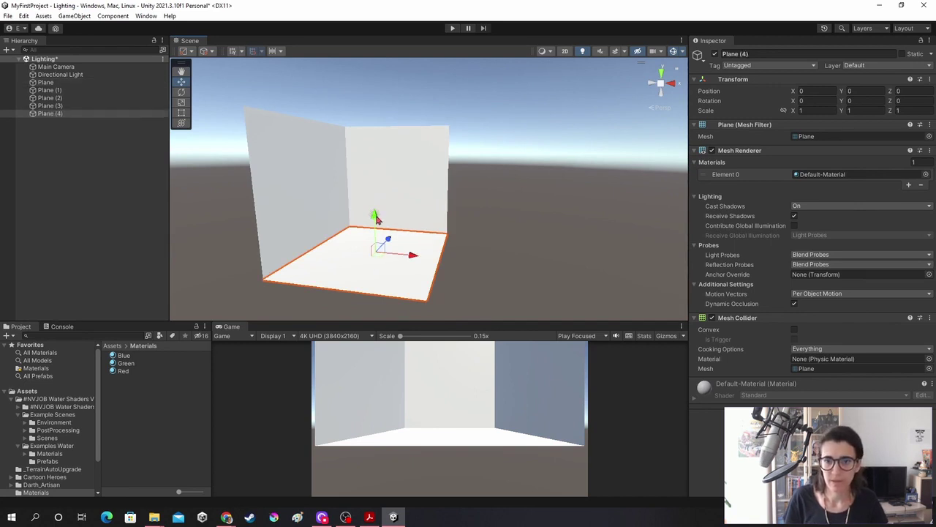
left_click_drag(376, 217, 421, 121)
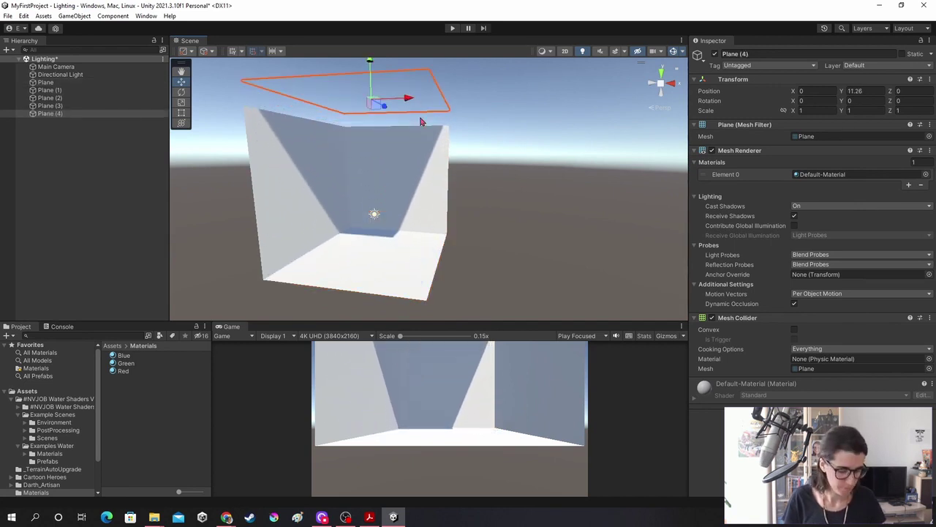
key("e")
left_click_drag(408, 96, 119, 253)
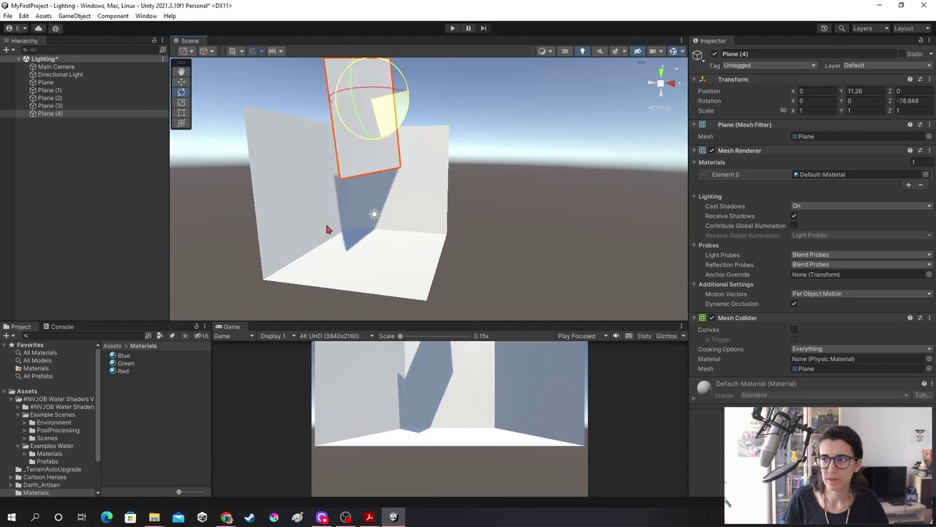
left_click(907, 100)
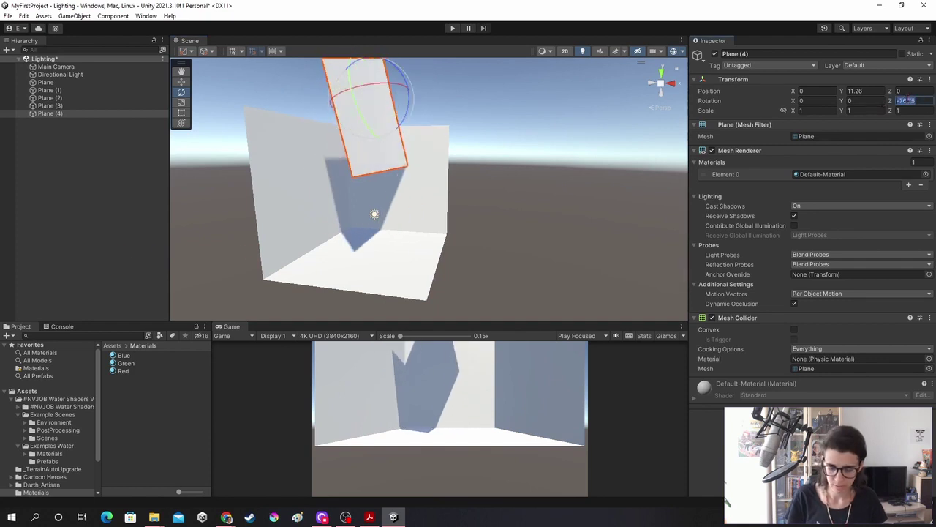
type("-180")
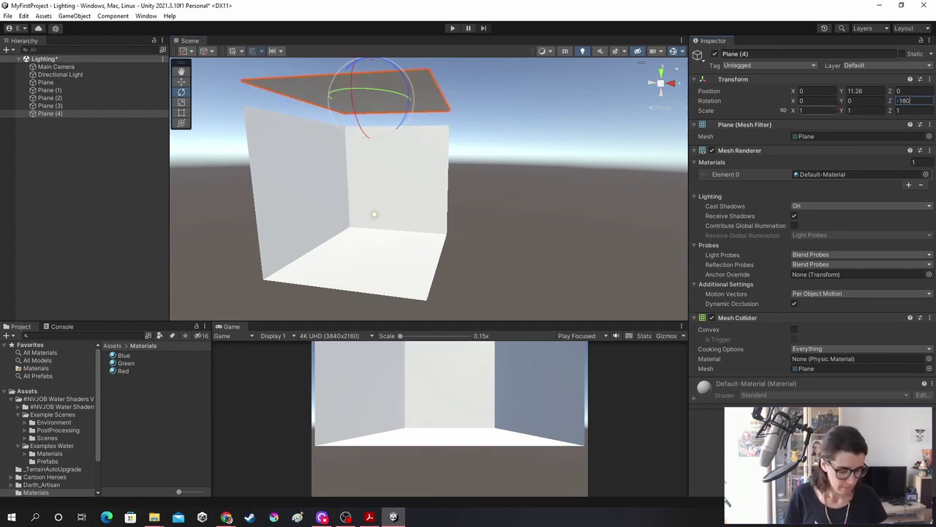
left_click(285, 91)
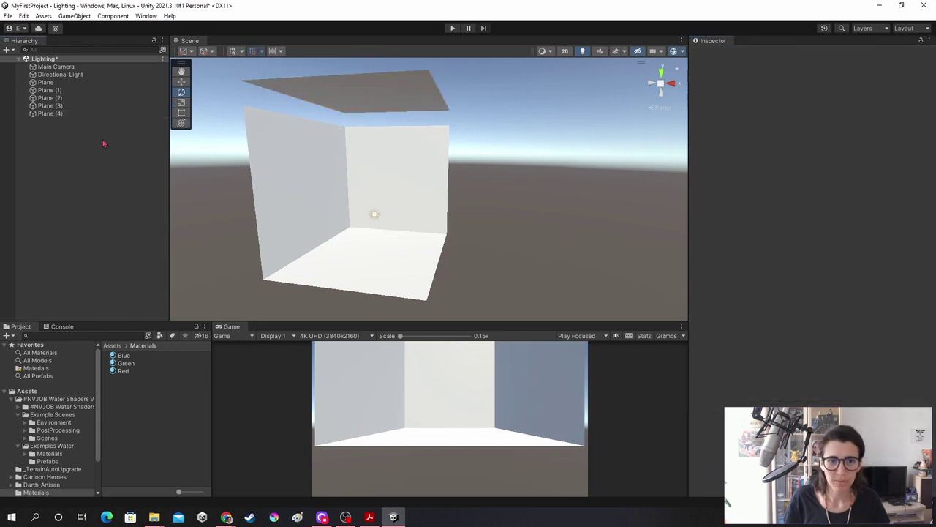
Step: Lower Plane (4) onto the walls at height 10 to close the room's top
left_click(64, 114)
key("w")
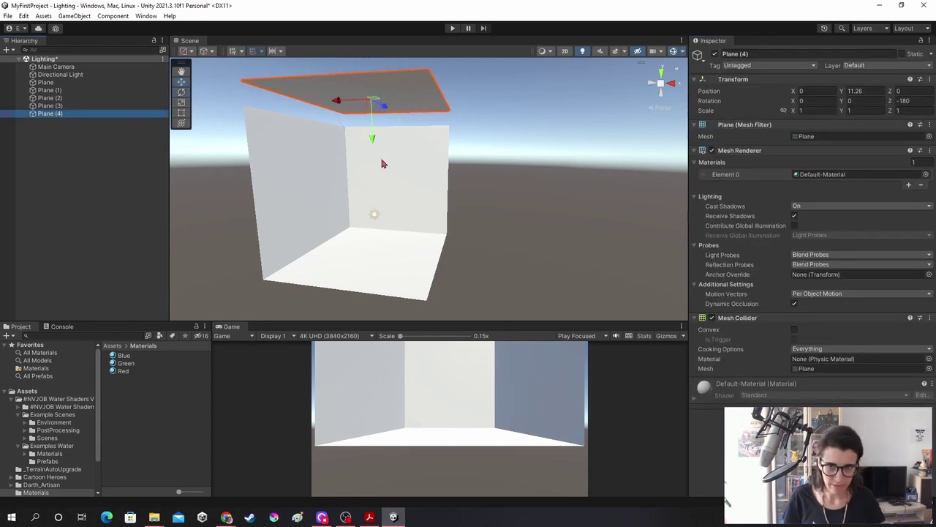
mouse_move(371, 138)
left_mouse_down()
mouse_move(373, 151)
mouse_move(351, 147)
left_mouse_up()
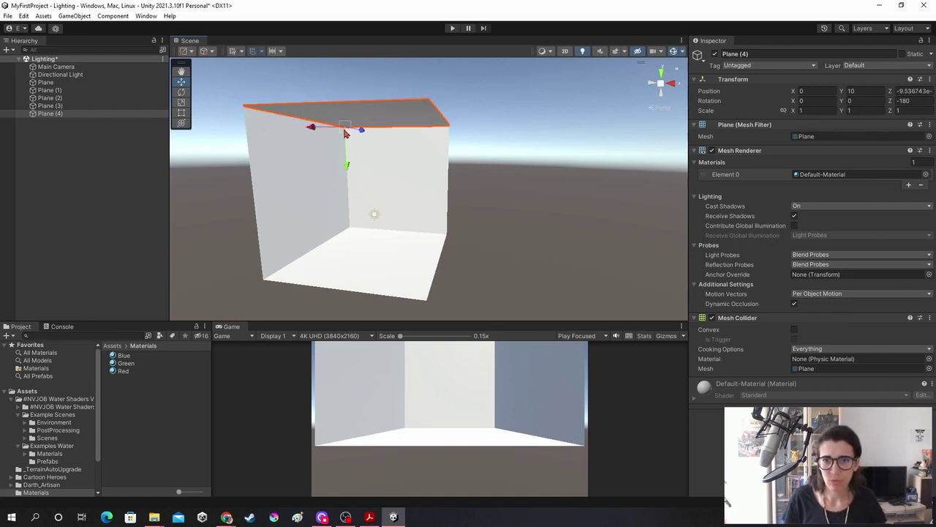
left_click(526, 122)
mouse_move(526, 121)
right_mouse_down()
mouse_move(572, 170)
mouse_move(490, 195)
right_mouse_up()
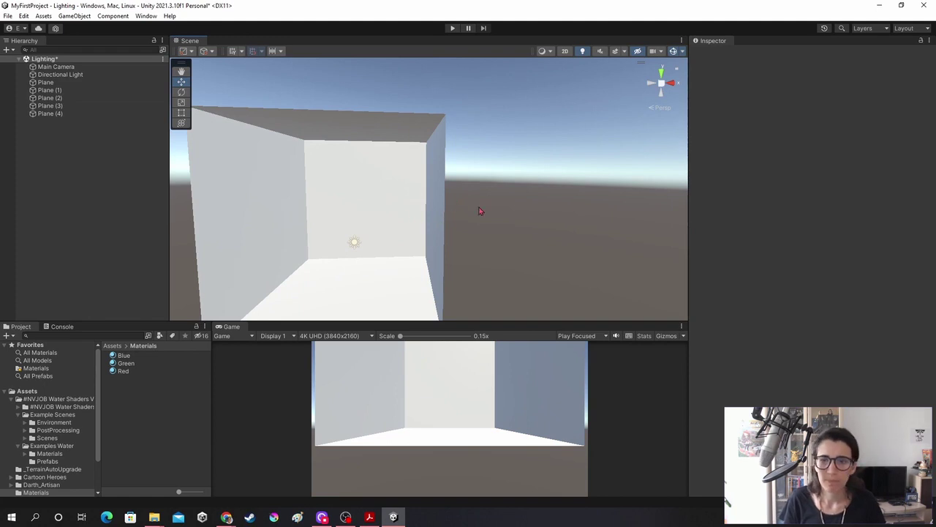
left_click_drag(479, 212, 435, 215, "alt")
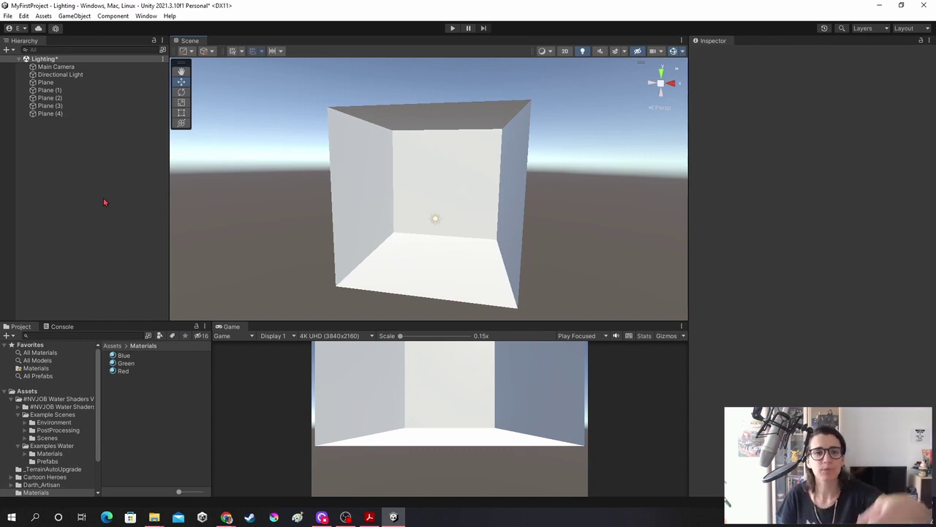
left_click(70, 17)
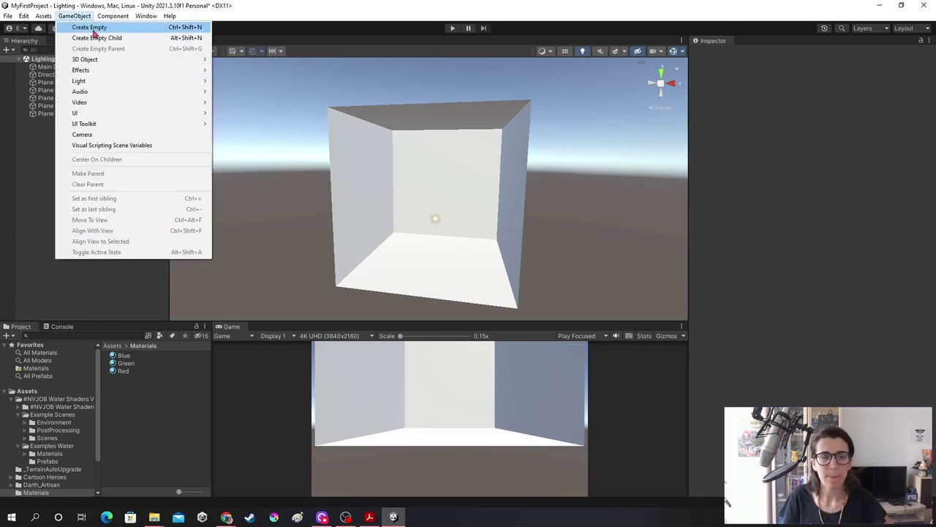
Step: Create an empty GameObject and rename it Room
left_click(91, 27)
left_click(77, 224)
left_click(58, 121)
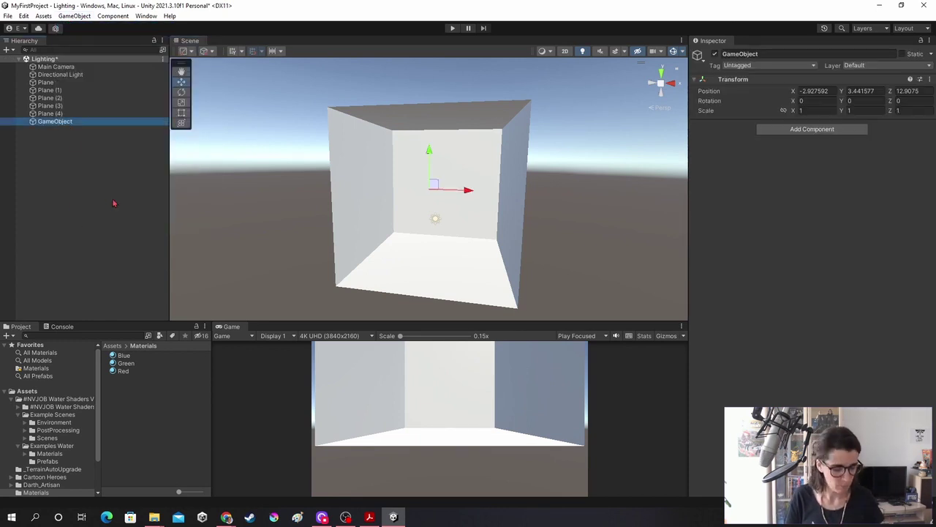
key("F2")
type("Room")
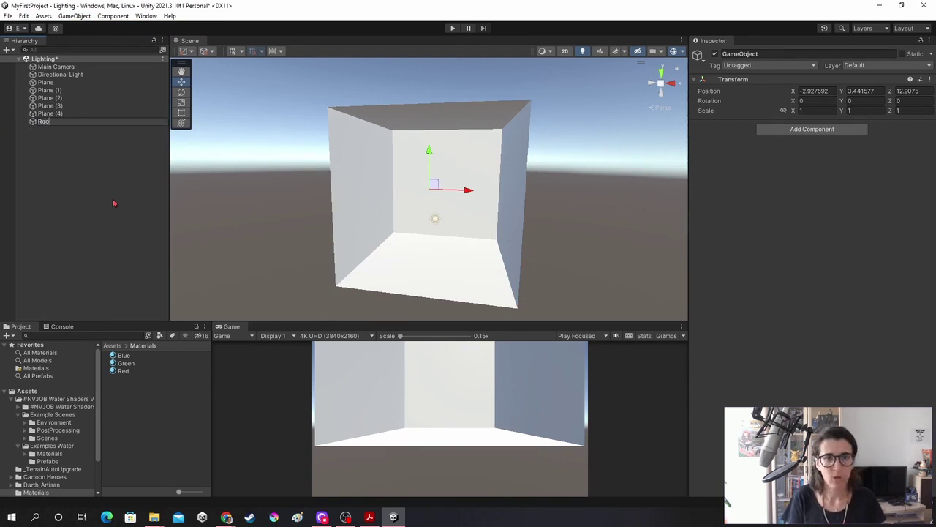
key("Return")
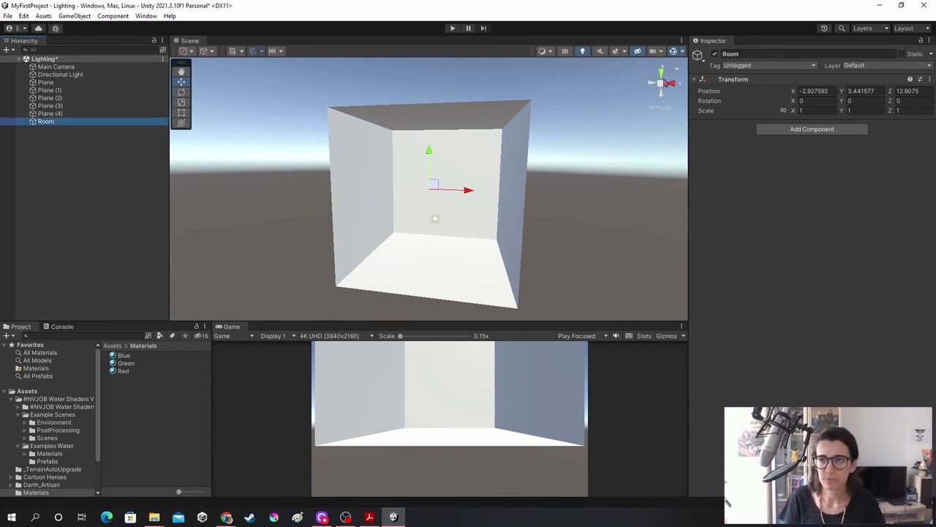
Step: From the Top view, drag Room into the centre of the box and frame it
left_click(662, 75)
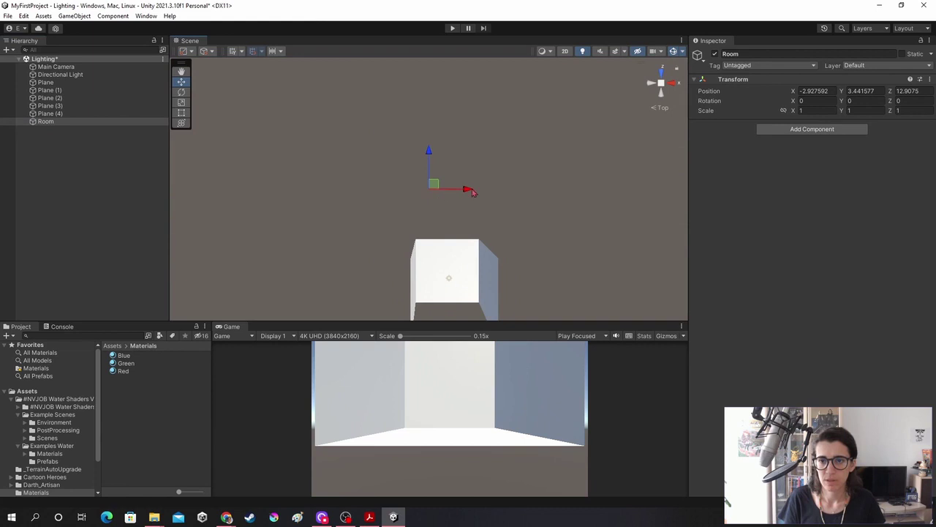
left_click_drag(471, 192, 487, 189)
middle_click_drag(487, 189, 456, 127)
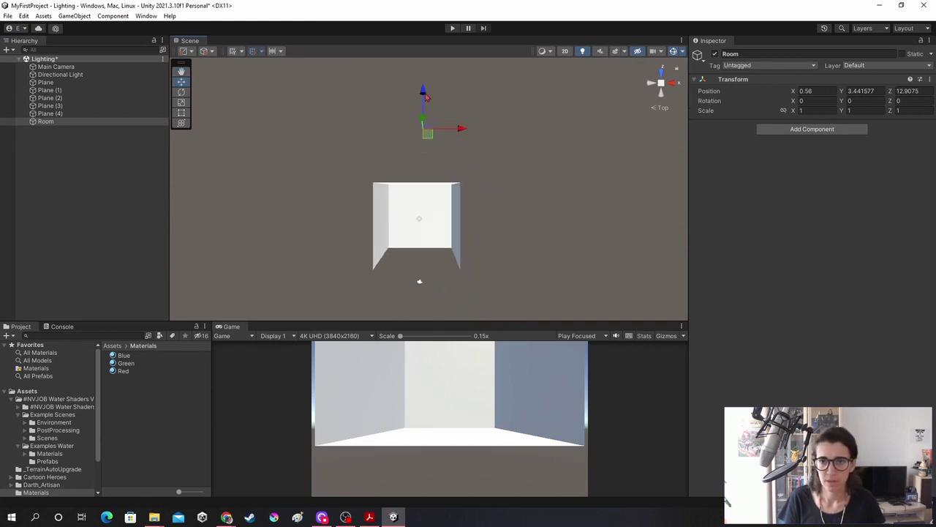
left_click_drag(426, 95, 426, 182)
middle_click_drag(454, 220, 457, 174)
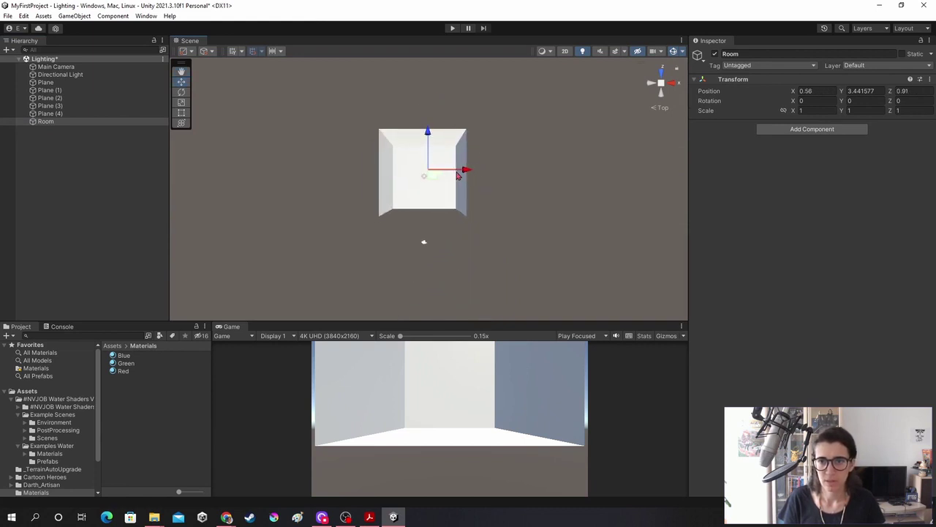
left_click_drag(464, 170, 464, 170)
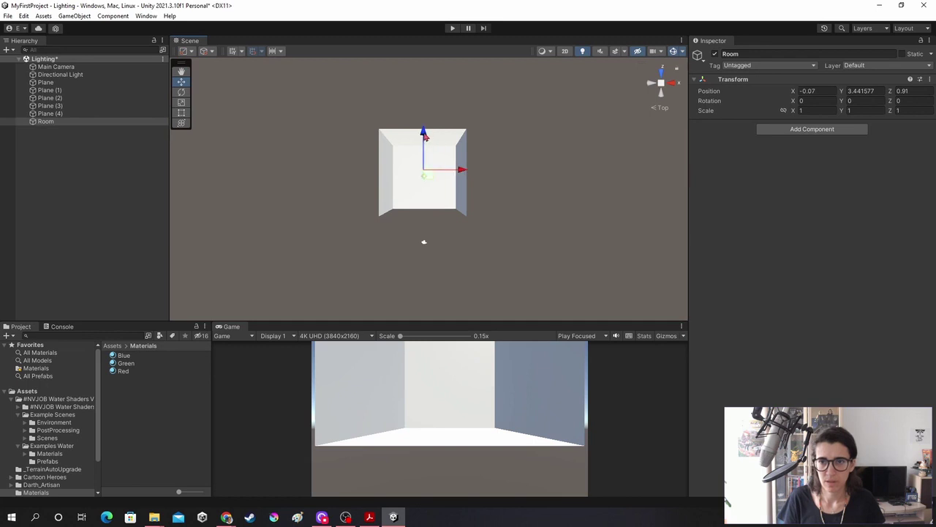
left_click_drag(424, 135, 424, 147)
left_click(665, 101)
key("f")
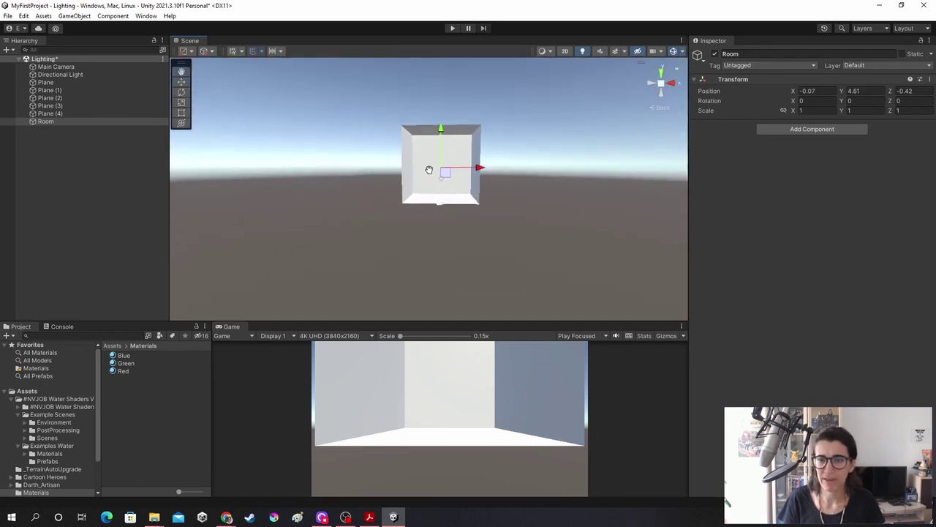
left_click(58, 115)
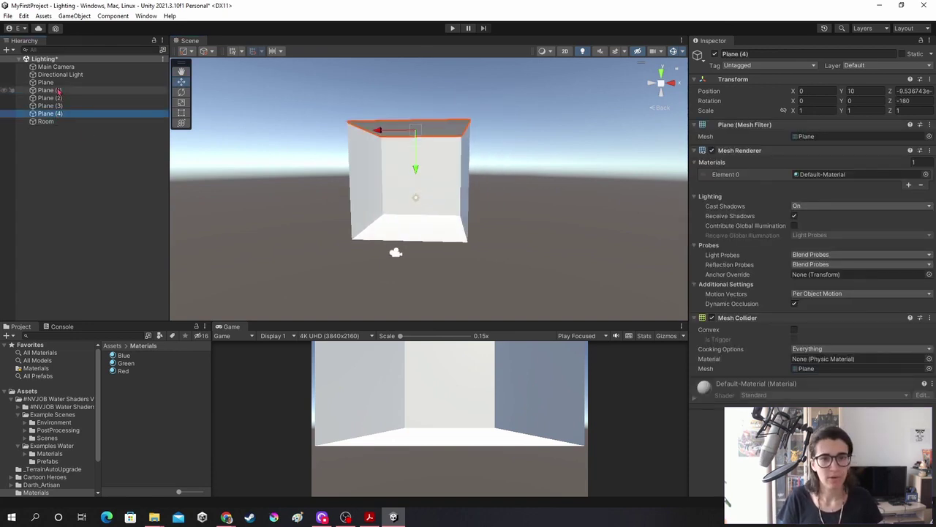
Step: Group Plane through Plane (4) as children of Room, then select Room
left_click(58, 83, "shift")
left_click_drag(62, 121, 59, 122)
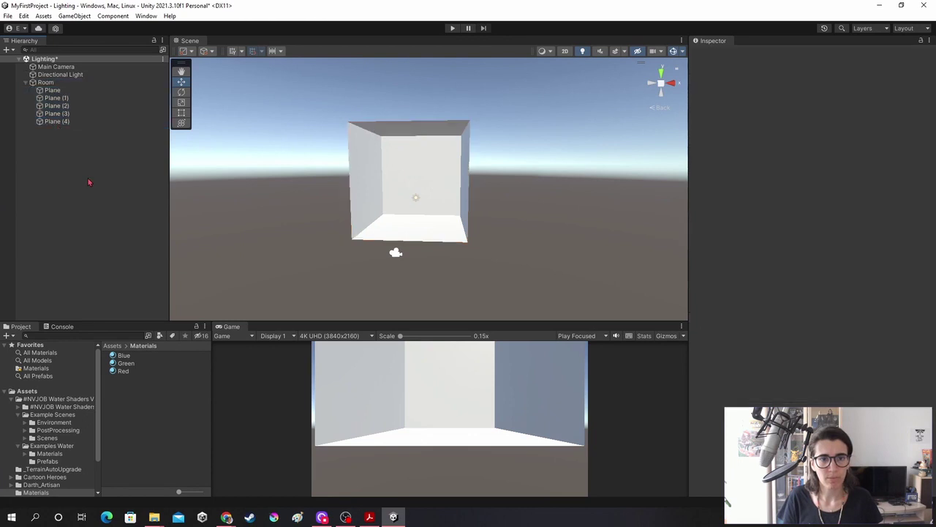
left_click(45, 82)
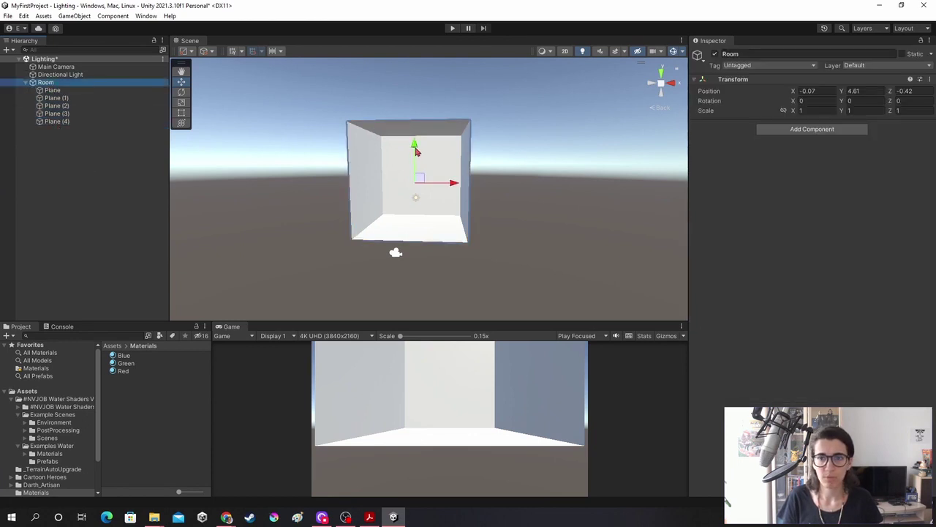
Step: Lift Room with its planes to test, then return it to -0.07, 4.61, -0.42
mouse_move(415, 150)
left_mouse_down()
mouse_move(436, 136)
mouse_move(486, 147)
left_mouse_up()
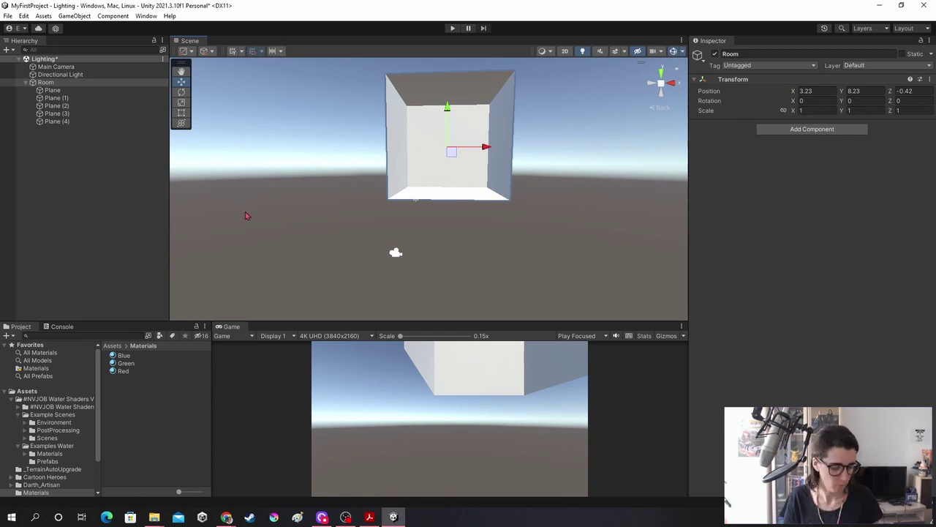
mouse_move(247, 201)
left_mouse_down()
mouse_move(369, 117)
mouse_move(409, 137)
left_mouse_up()
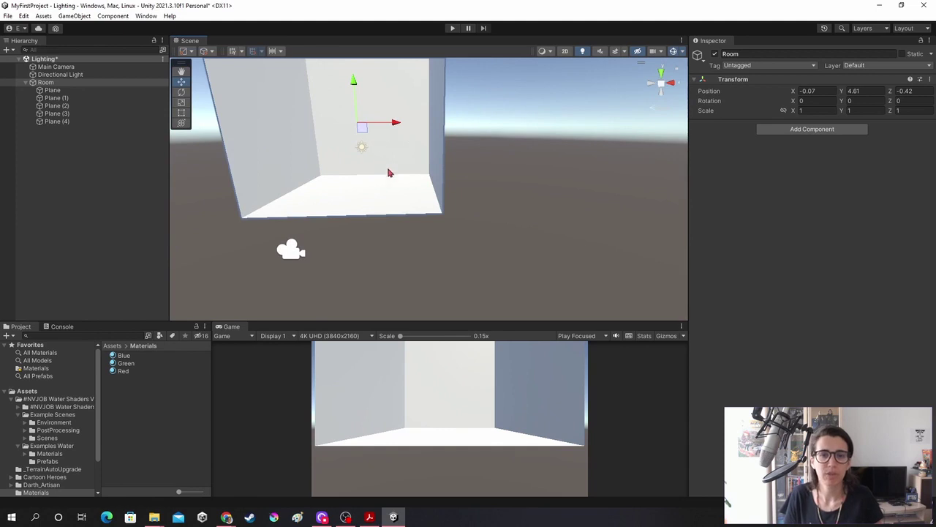
left_click(49, 176)
left_click(74, 16)
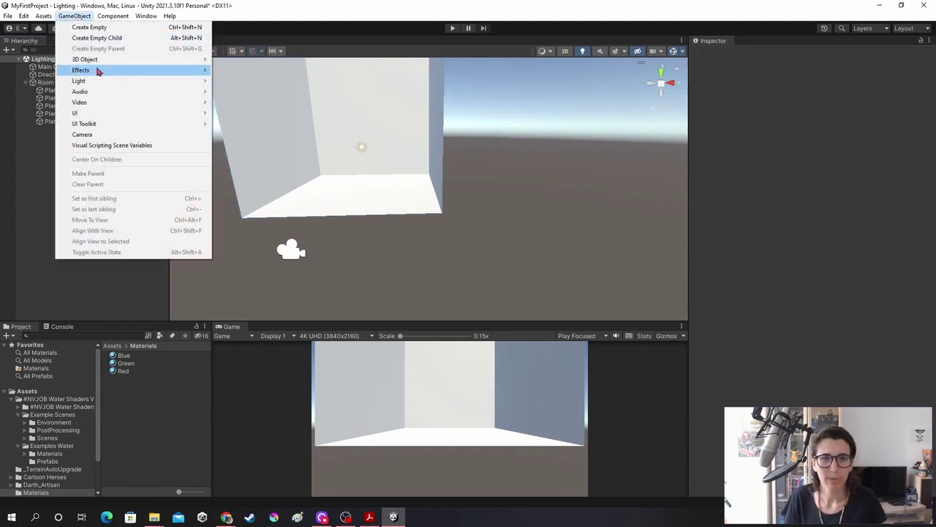
Step: Add a Sphere and move it toward the room's centre, raising it off the floor
mouse_move(93, 59)
left_click(234, 70)
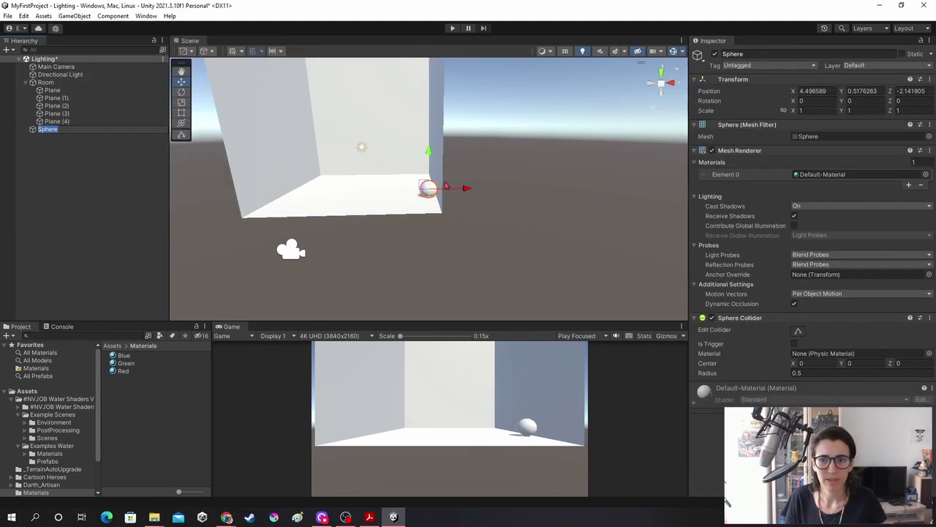
left_click_drag(466, 193, 410, 192)
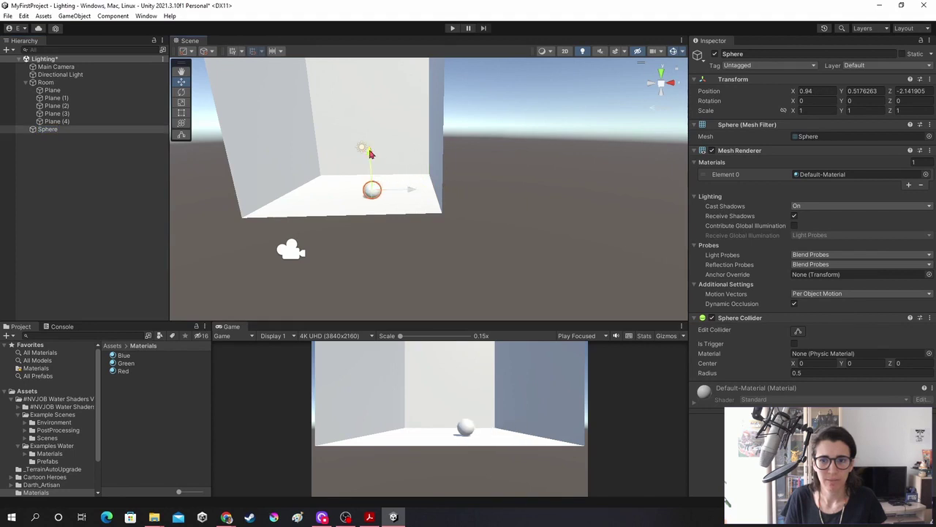
left_click_drag(367, 151, 365, 116)
left_click_drag(439, 183, 381, 220, "alt")
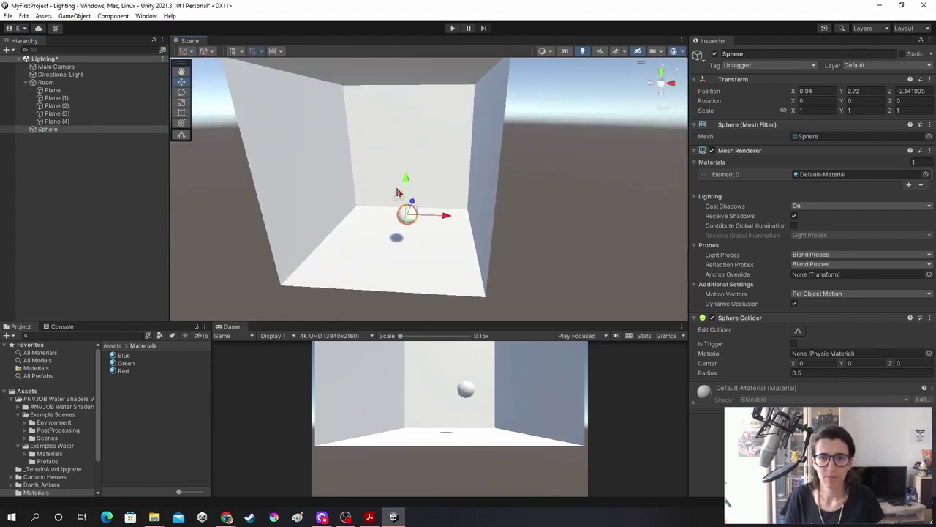
Step: Move the Main Camera to the current view, then nudge it slightly higher and left
left_click(66, 66)
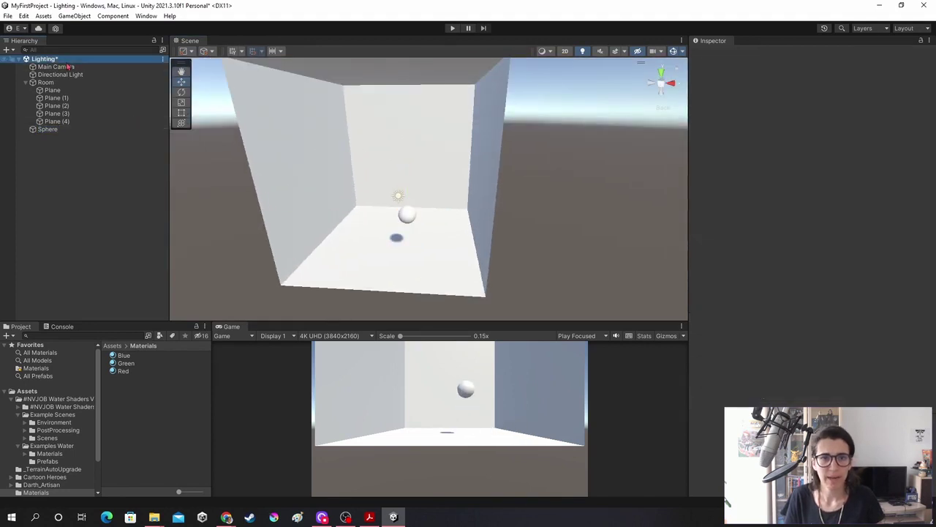
left_click(75, 15)
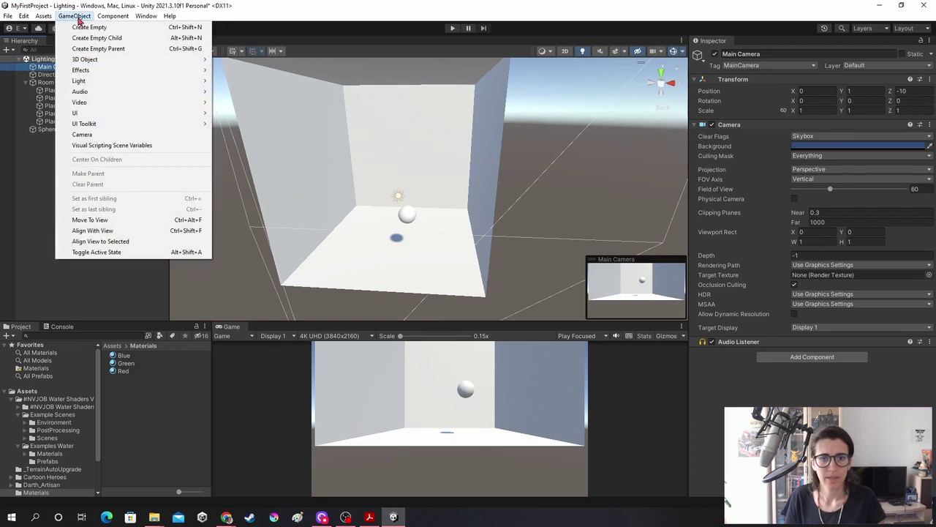
left_click(136, 230)
scroll(412, 212, "down", 3)
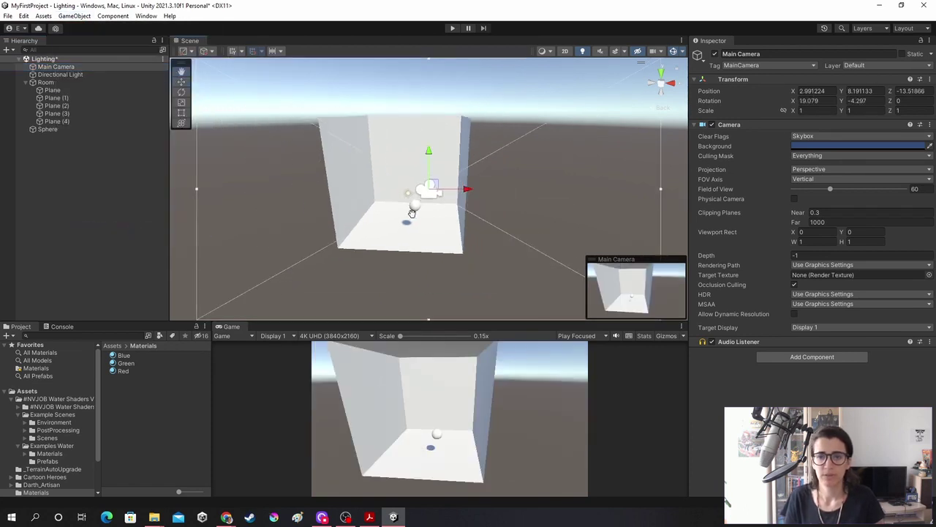
middle_click_drag(412, 212, 460, 160)
left_click_drag(477, 161, 477, 149)
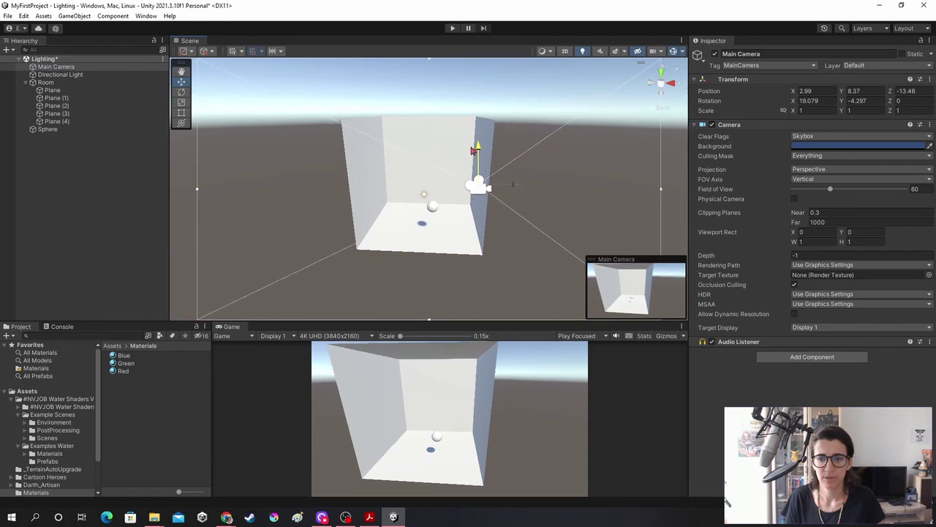
left_click_drag(514, 180, 501, 179)
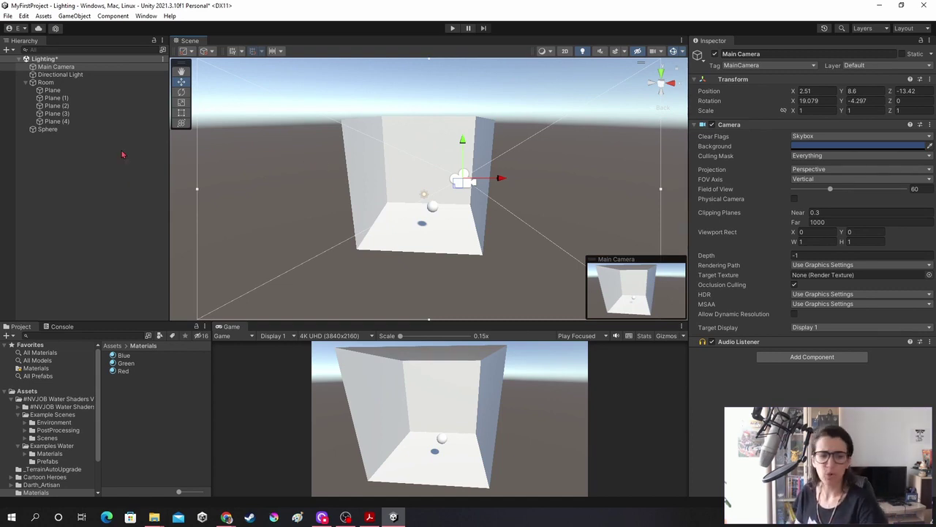
left_click(72, 75)
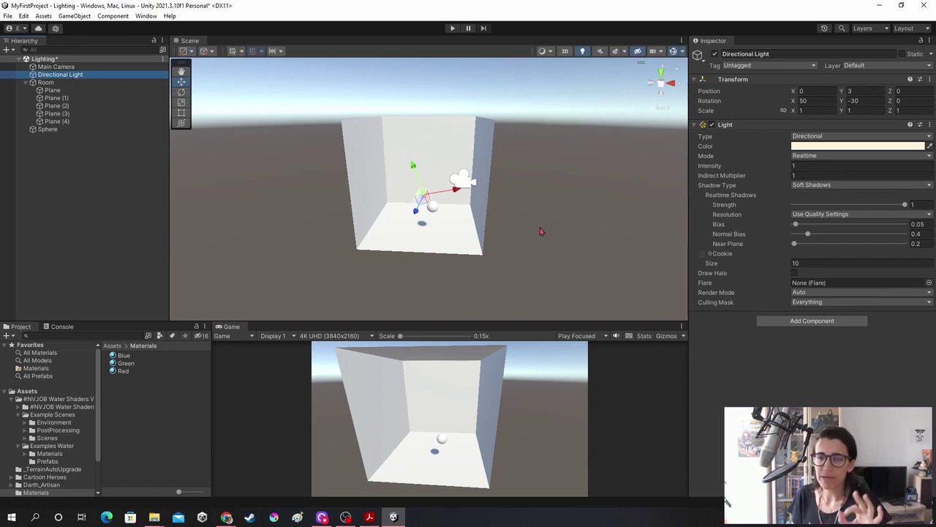
Step: Place the Directional Light at 8.14, 8.68, -0.86, tilted to about 16.5, -24.8, 1.5
mouse_move(428, 209)
left_mouse_down()
mouse_move(429, 148)
mouse_move(515, 162)
mouse_move(498, 147)
left_mouse_up()
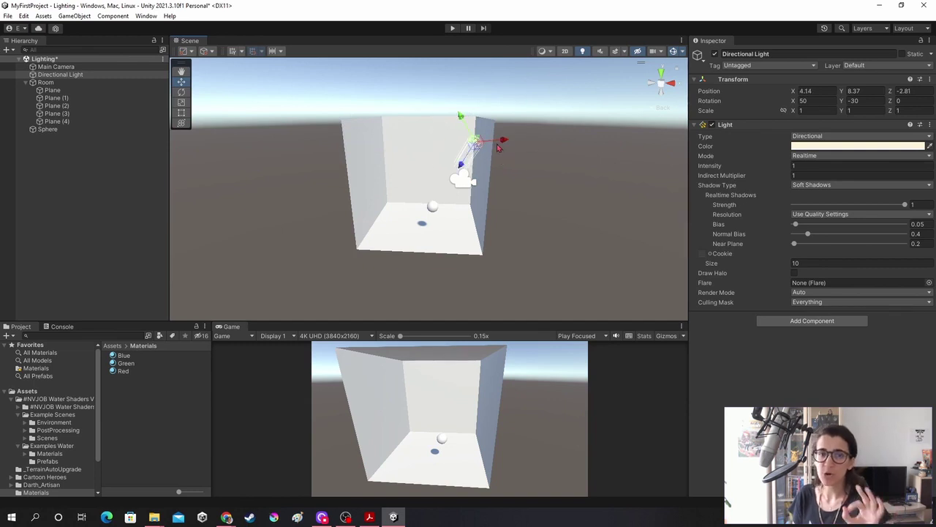
key("e")
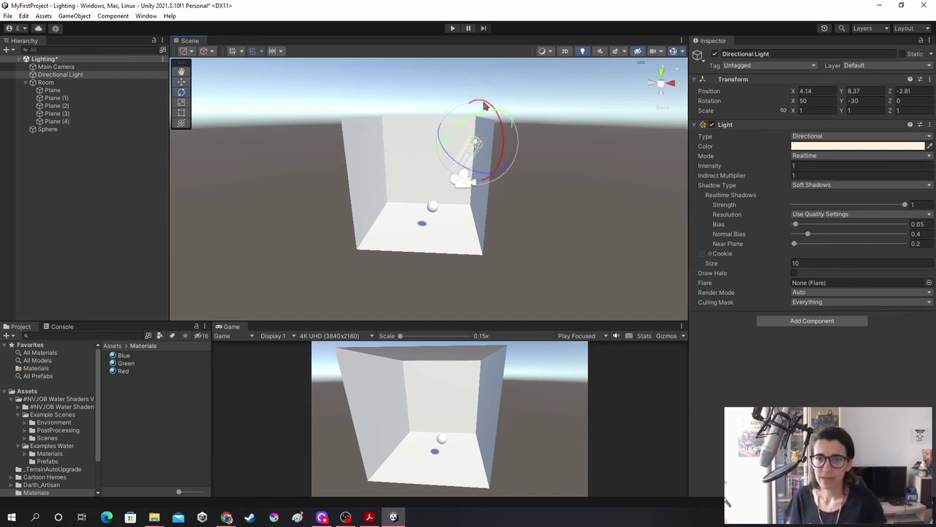
mouse_move(500, 151)
left_mouse_down()
mouse_move(501, 185)
mouse_move(503, 116)
left_mouse_up()
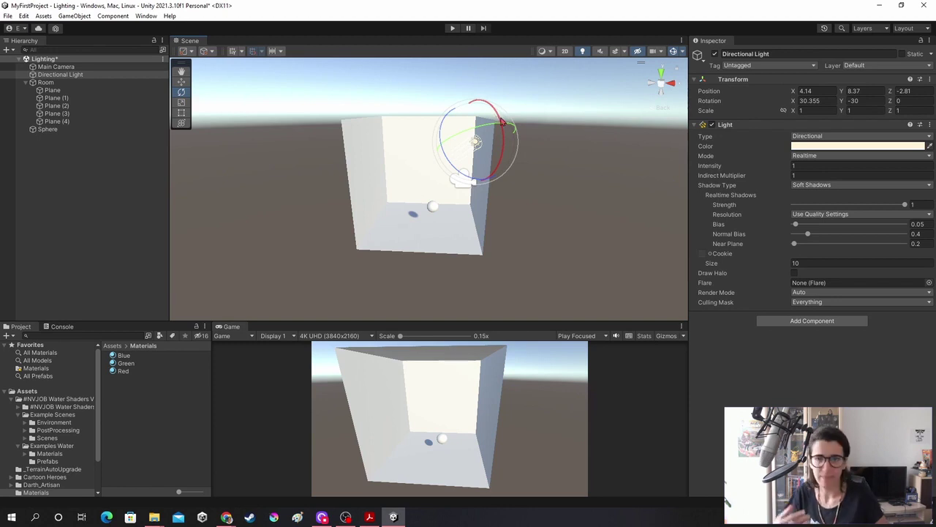
key("w")
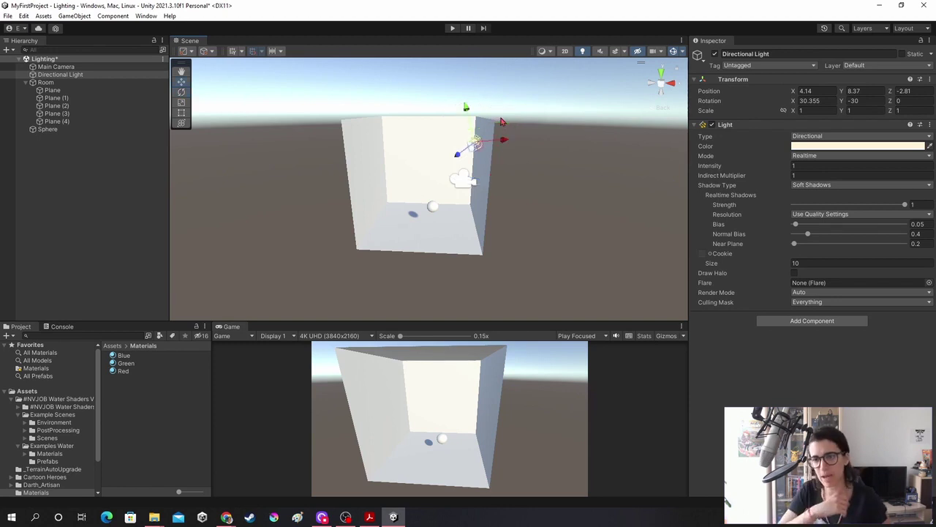
key("e")
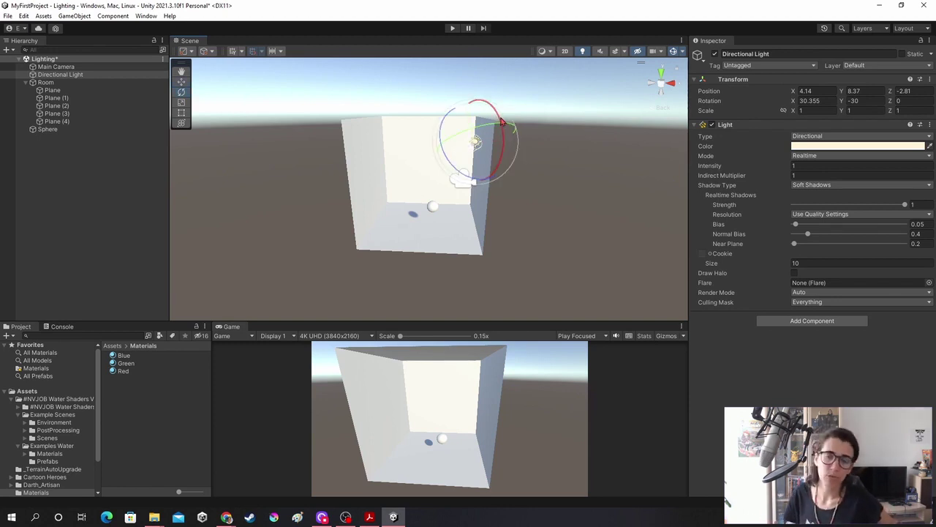
key("w")
key("e")
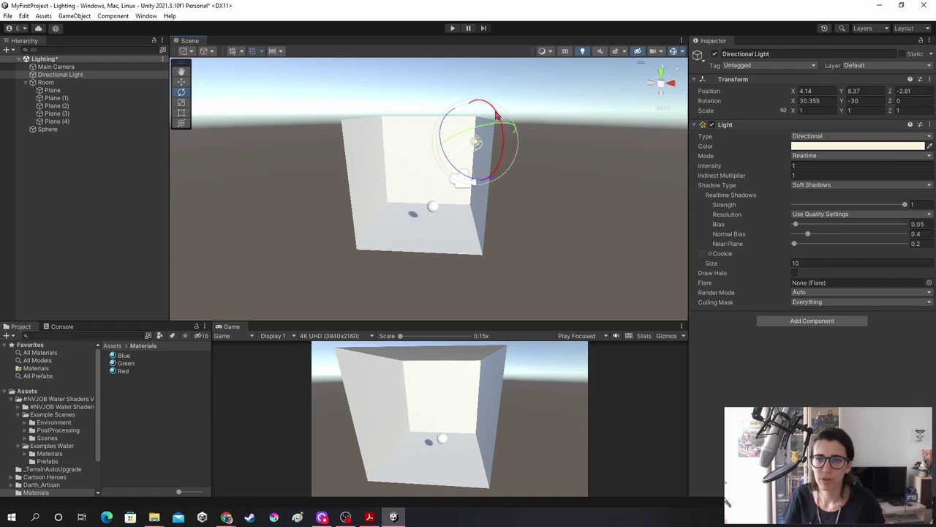
mouse_move(496, 113)
left_mouse_down()
mouse_move(516, 113)
mouse_move(494, 143)
mouse_move(454, 142)
mouse_move(490, 135)
left_mouse_up()
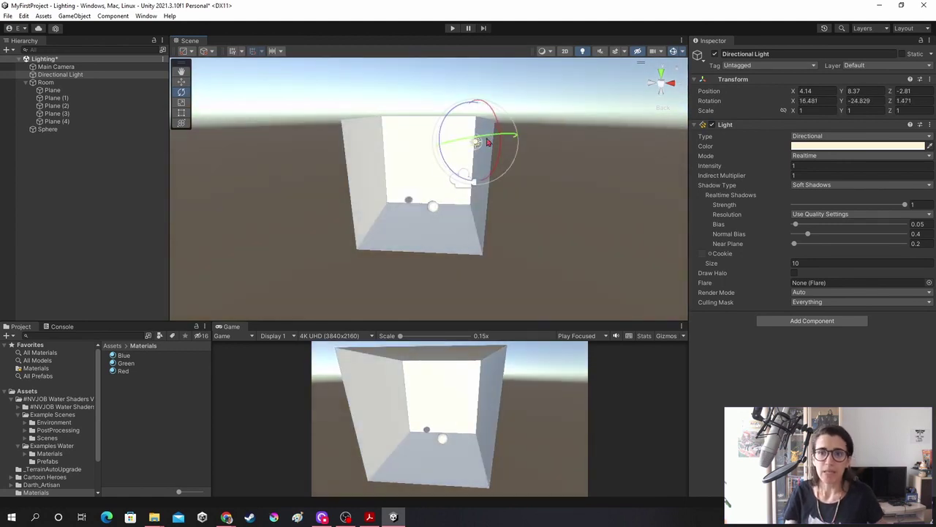
key("w")
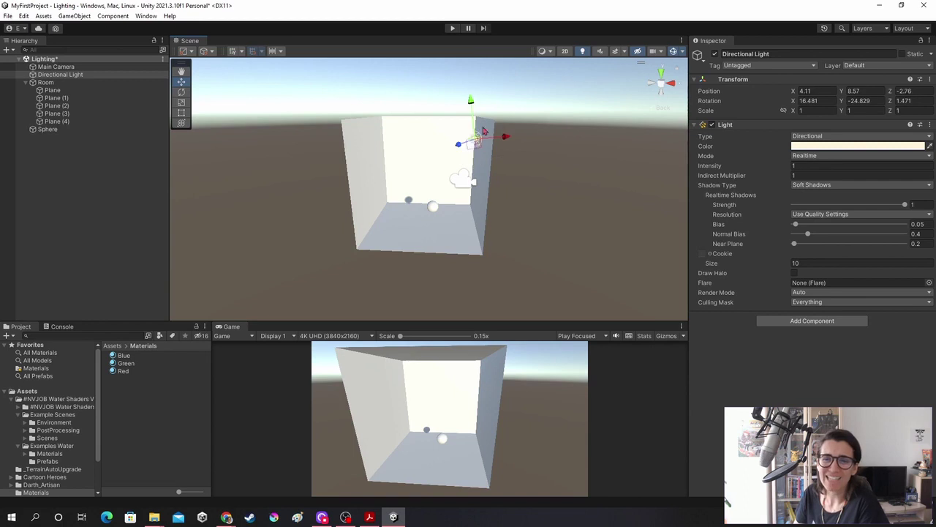
mouse_move(505, 139)
left_mouse_down()
mouse_move(572, 134)
mouse_move(593, 153)
left_mouse_up()
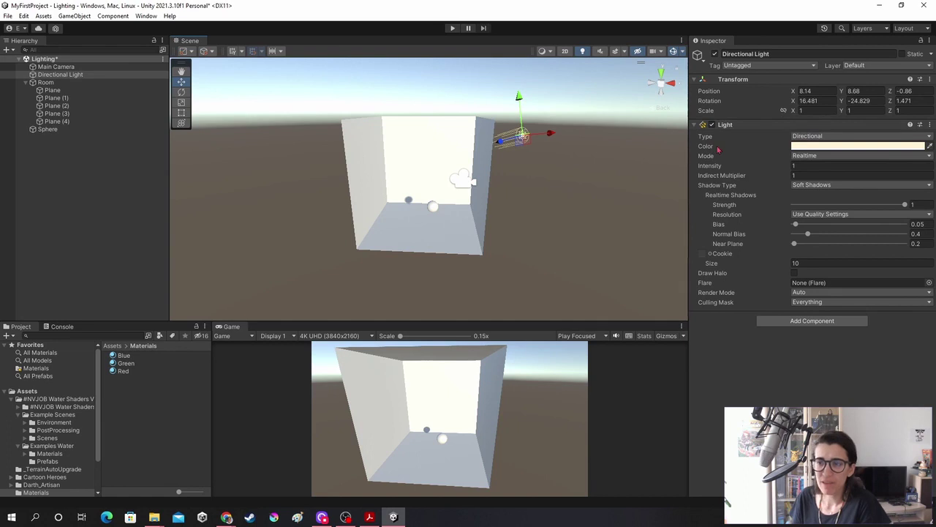
Step: Keep the light type Directional and bring up its colour, currently FFF4D6, for editing
left_click(811, 136)
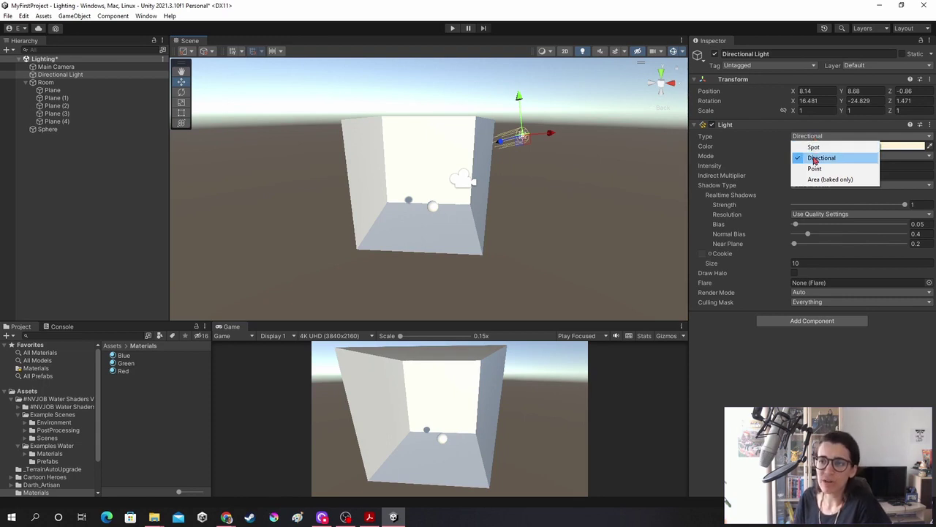
left_click(812, 157)
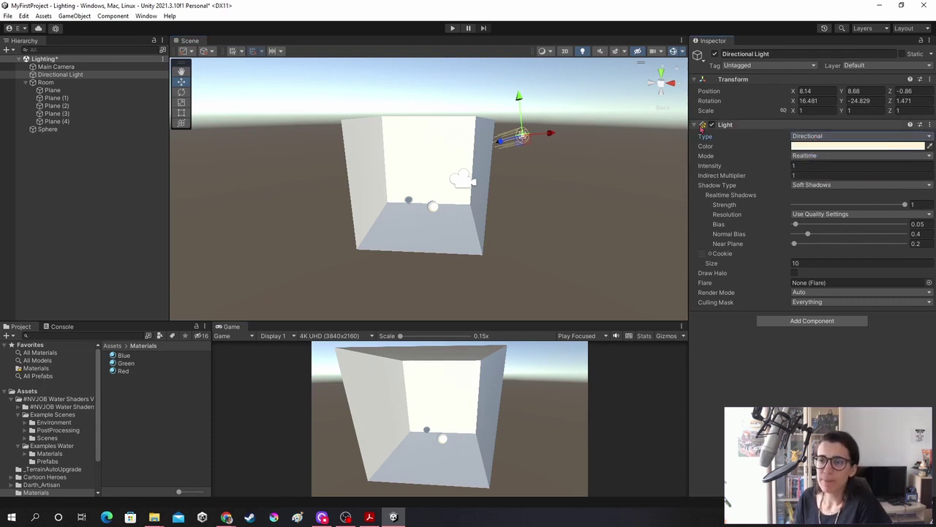
left_click(856, 145)
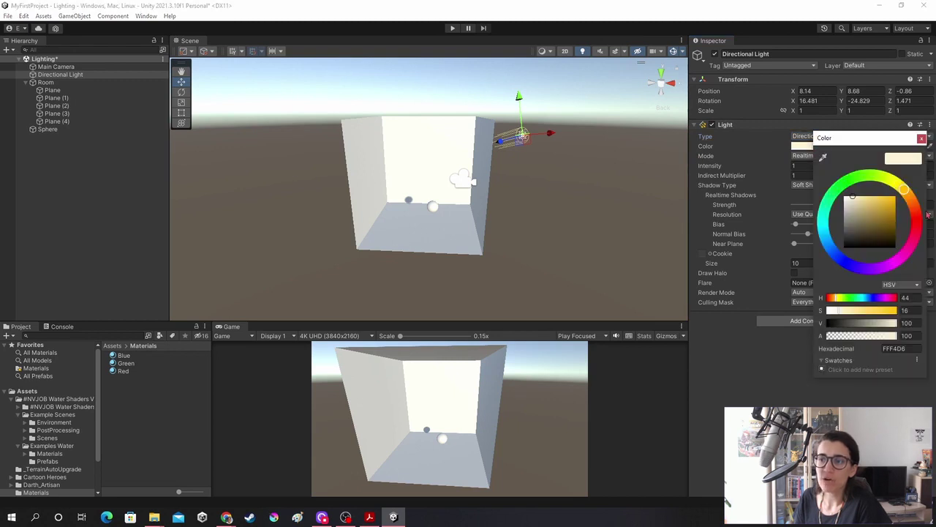
Step: Preview a saturated pink for the Directional Light, then restore its warm white and close the picker
left_click_drag(927, 214, 911, 243)
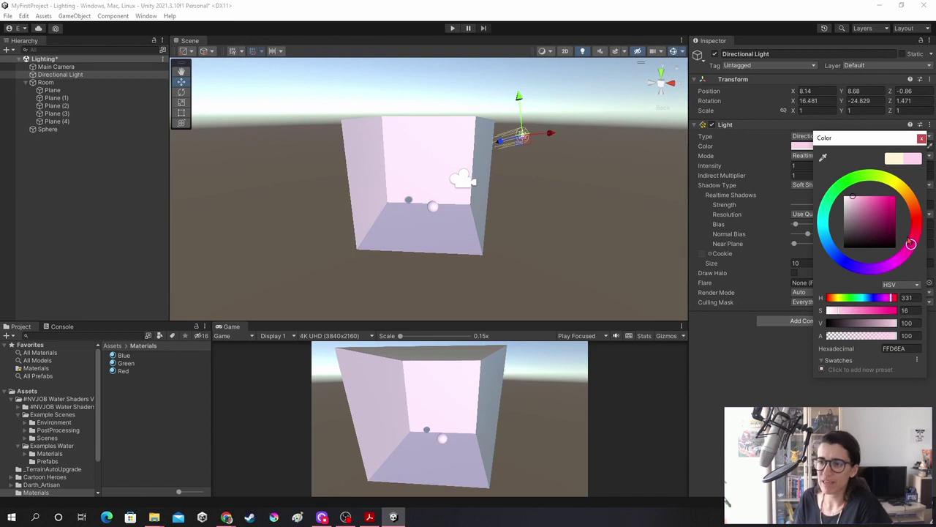
mouse_move(895, 199)
left_mouse_down()
mouse_move(904, 191)
mouse_move(852, 212)
mouse_move(845, 201)
left_mouse_up()
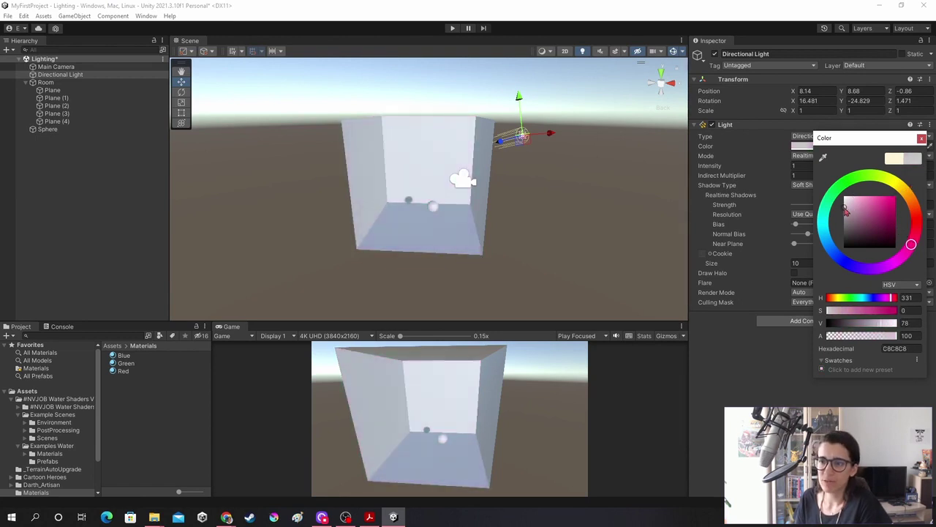
left_click(922, 137)
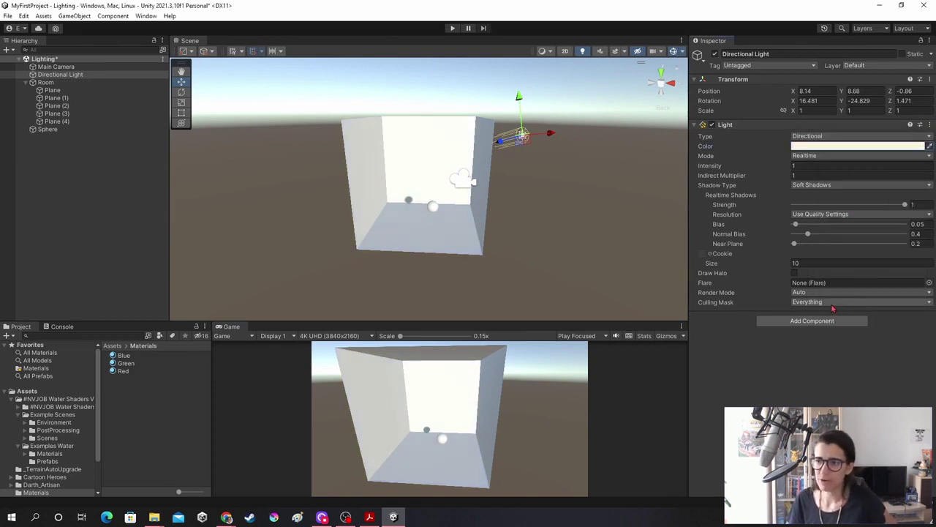
Step: Leave the Directional Light's Mode at Realtime and start Play mode
left_click(803, 156)
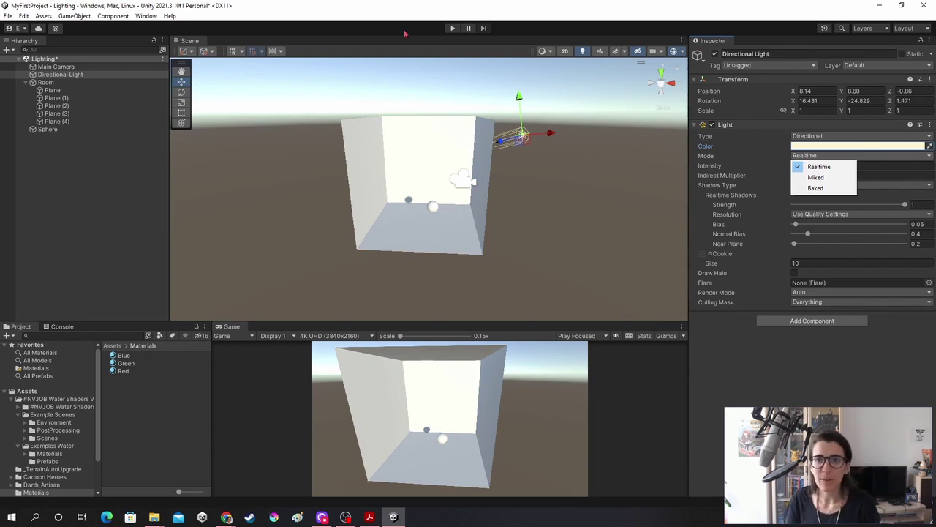
left_click(453, 28)
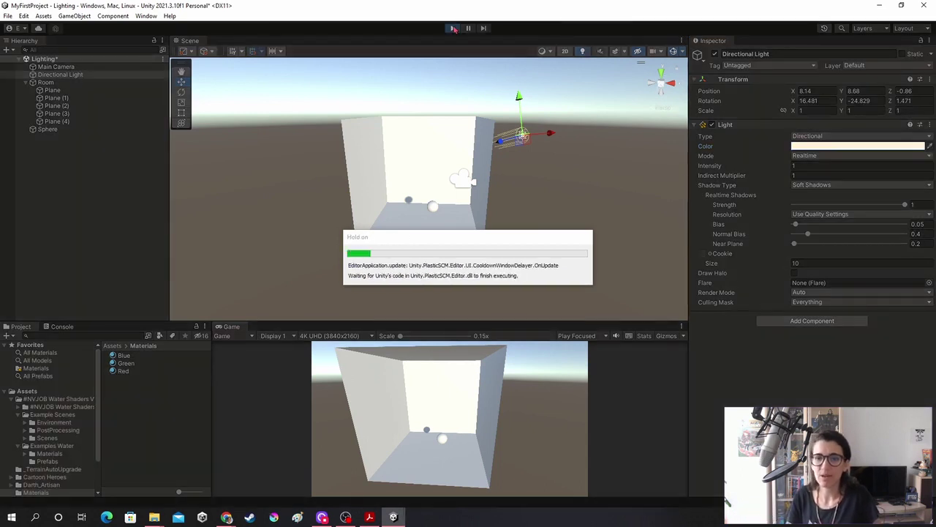
Step: Move the Sphere around during play, then stop Play mode to restore it to 0.94, 2.72
left_click(48, 130)
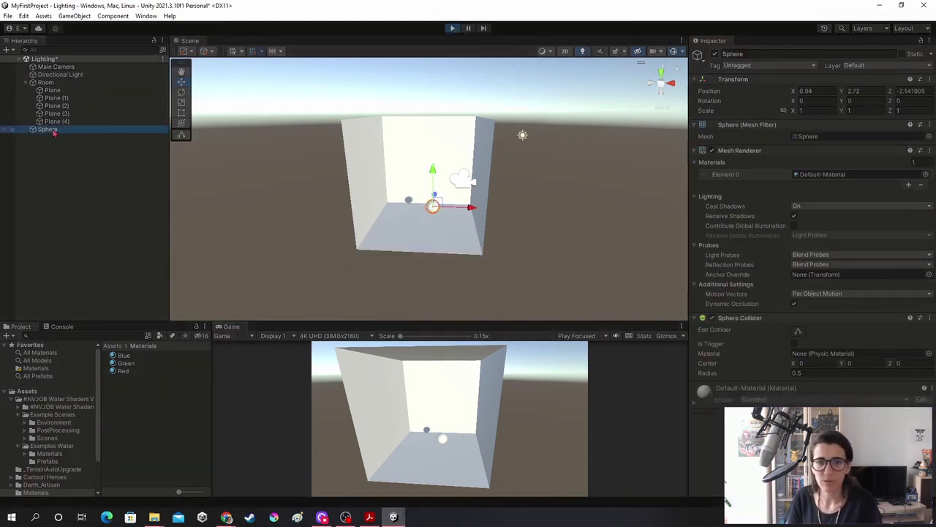
left_click_drag(433, 172, 433, 150)
left_click_drag(468, 188, 459, 187)
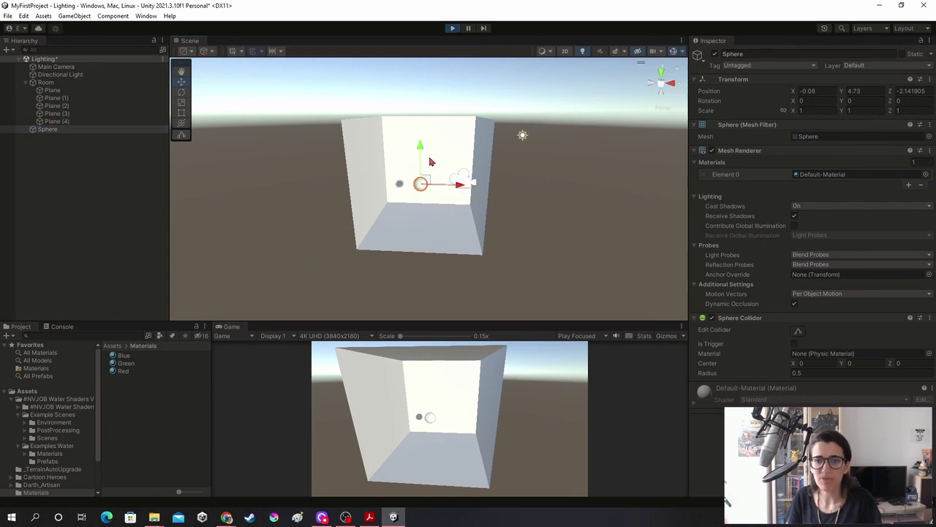
left_click_drag(421, 154, 420, 170)
left_click(452, 30)
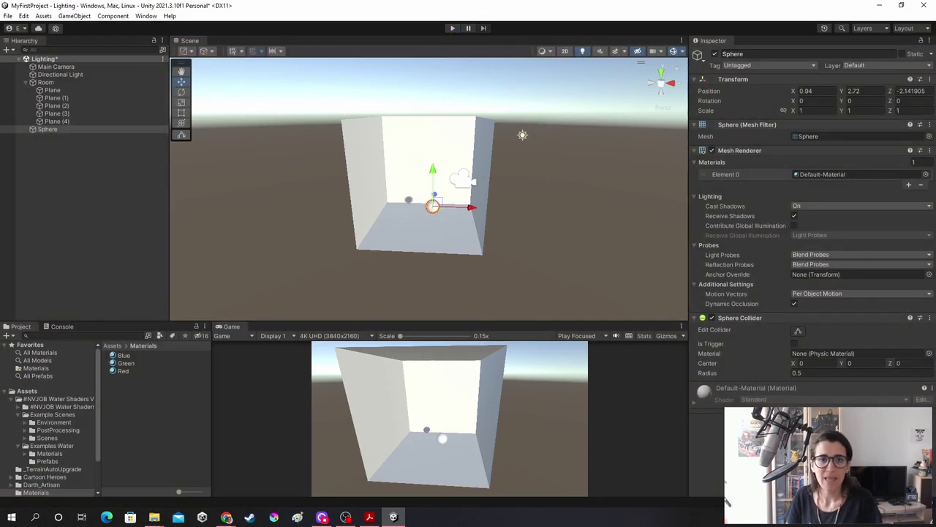
left_click(56, 66)
Step: Show the Directional Light's Mode choices Realtime, Mixed and Baked, keeping Realtime
left_click(60, 75)
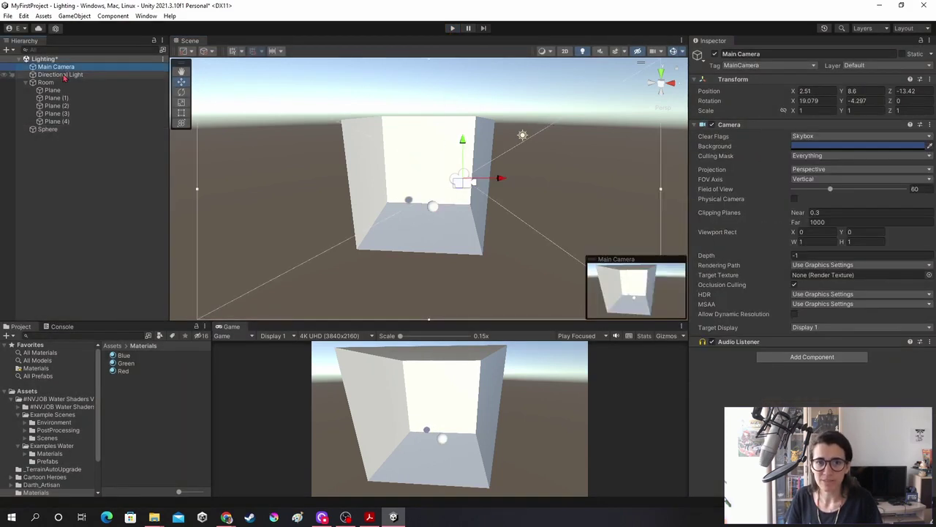
left_click(820, 157)
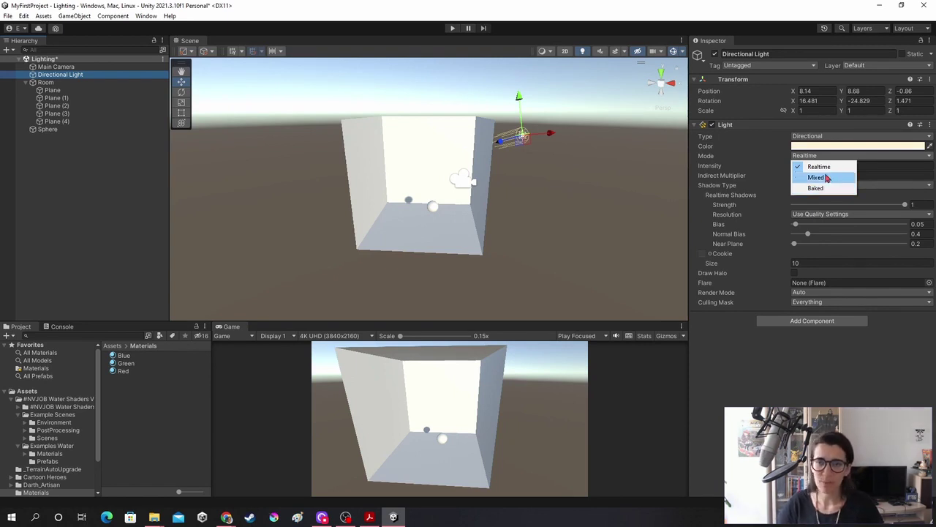
left_click(818, 171)
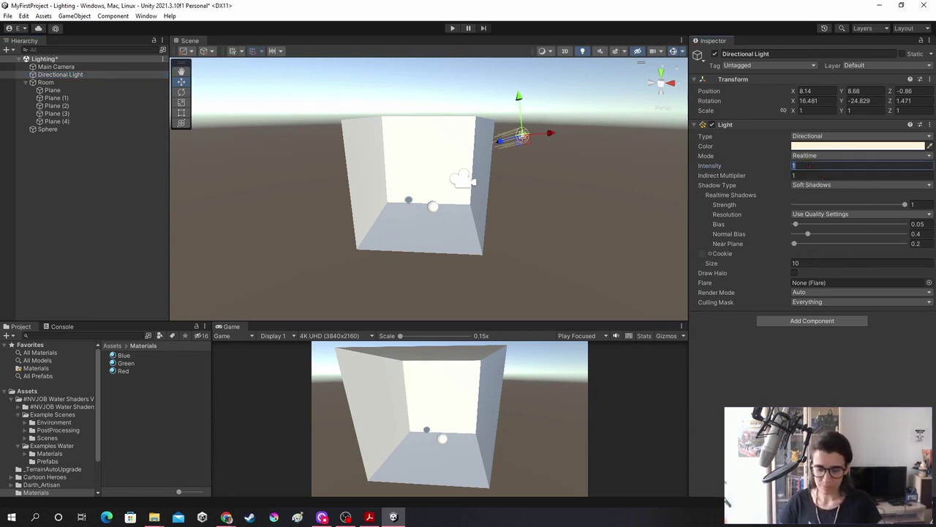
type("23")
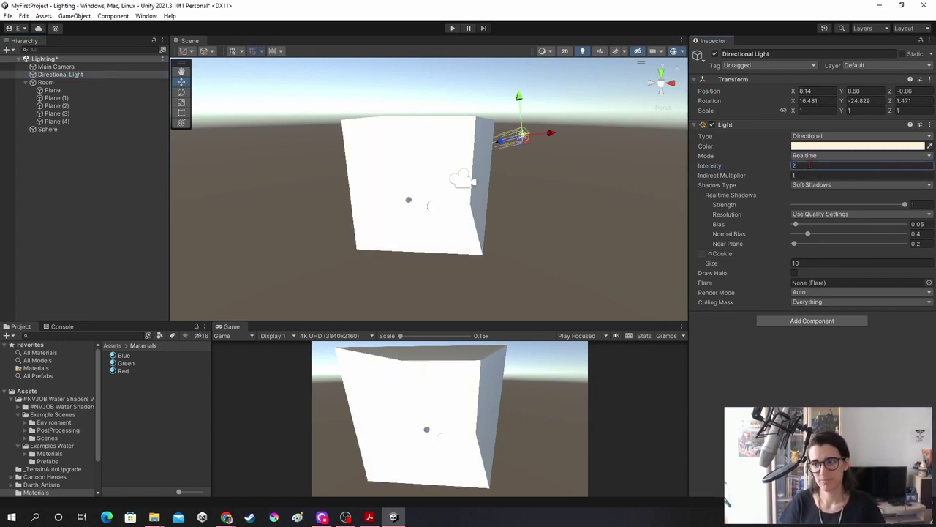
key("BackSpace")
type("1")
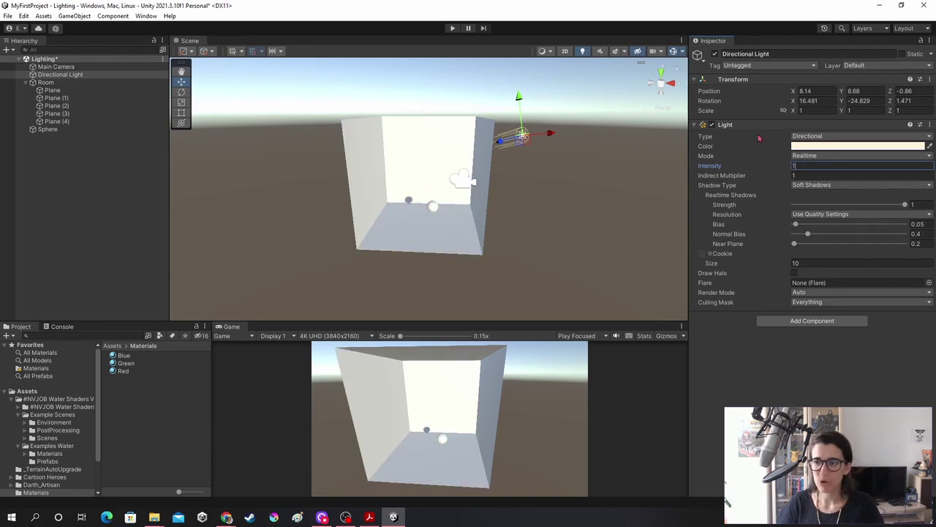
mouse_move(722, 180)
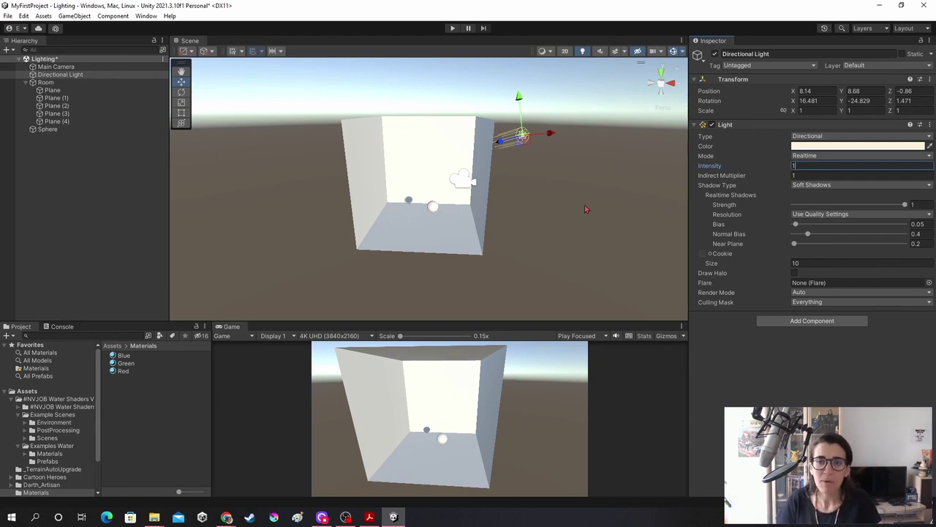
right_click_drag(585, 209, 468, 216)
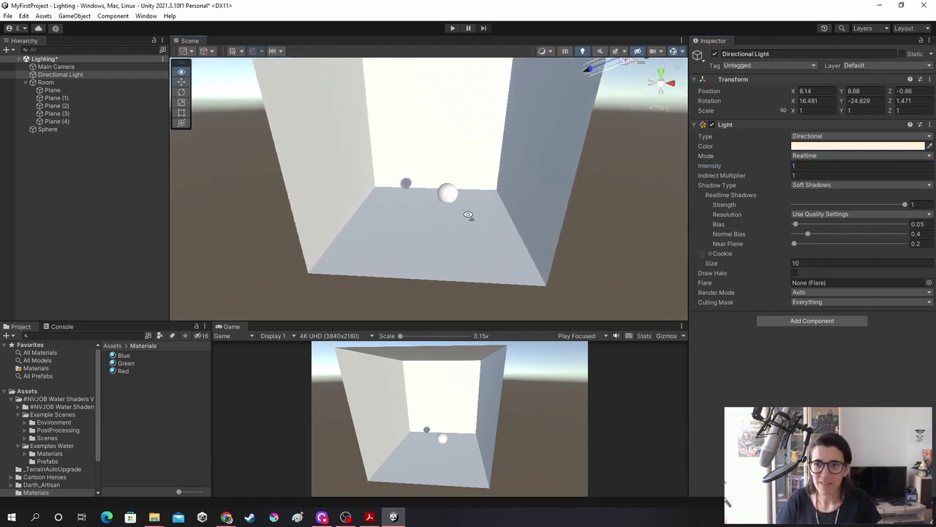
key("w")
right_click_drag(468, 216, 496, 214)
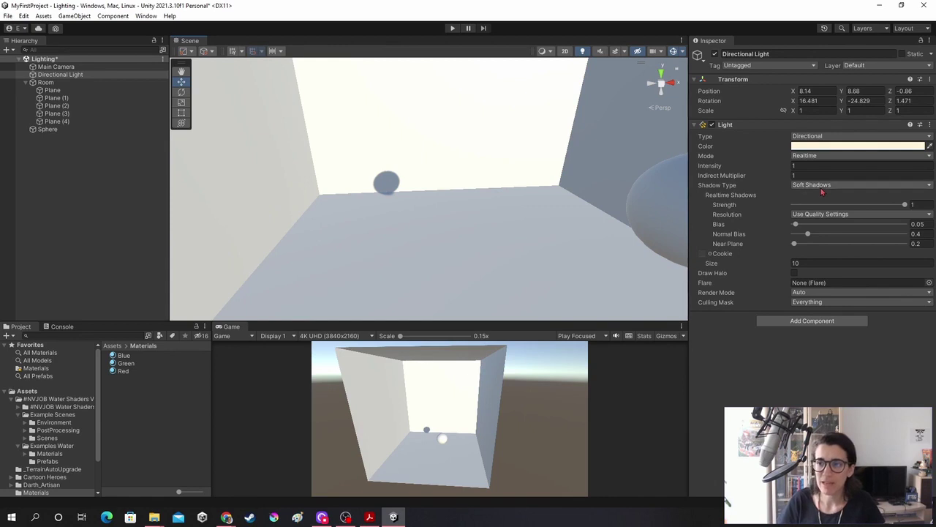
left_click(822, 191)
left_click(821, 197)
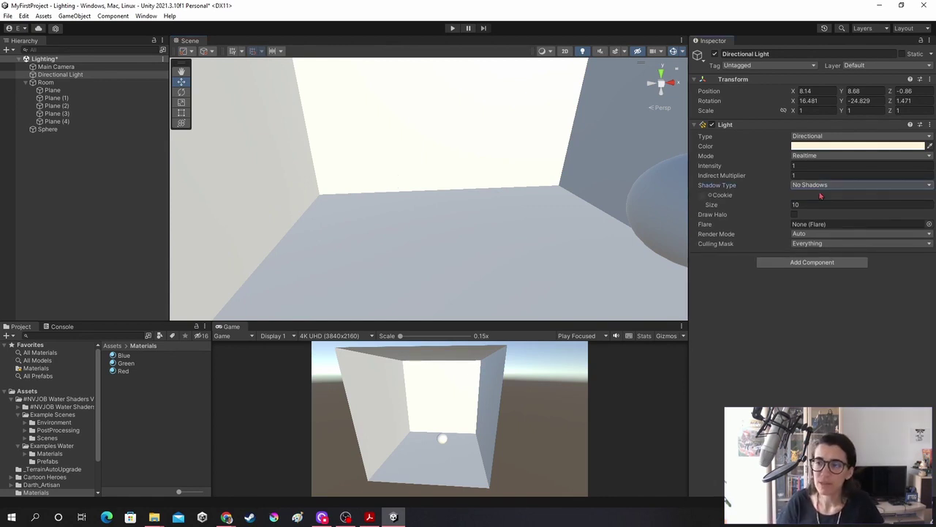
left_click(820, 185)
left_click(820, 204)
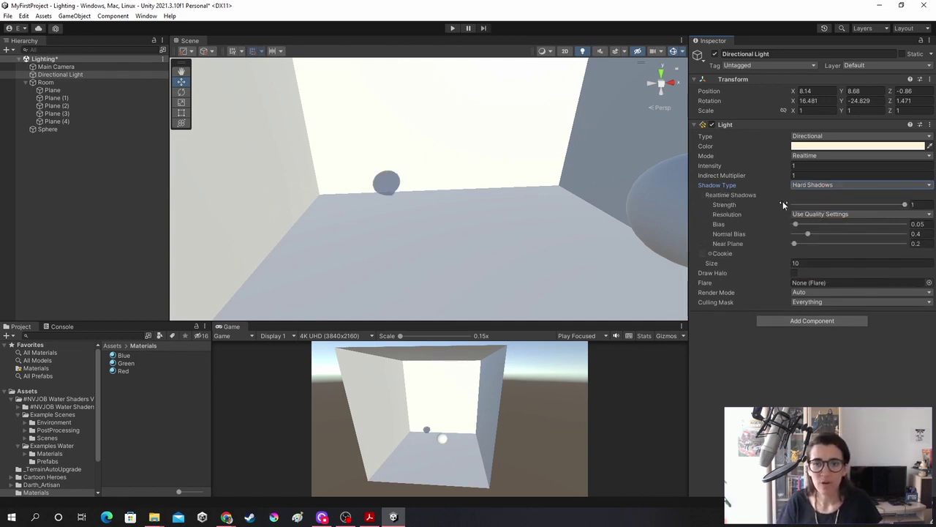
mouse_move(535, 209)
right_mouse_down()
mouse_move(516, 208)
mouse_move(571, 192)
right_mouse_up()
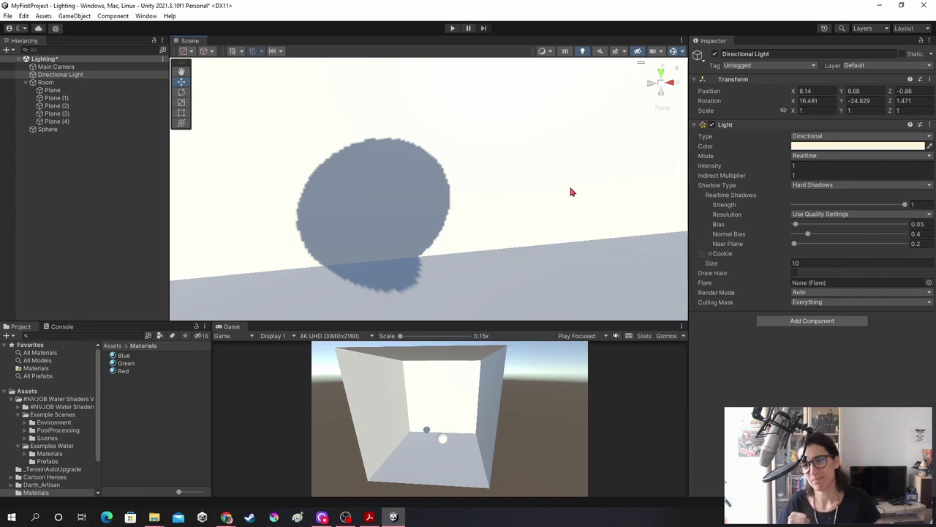
left_click(805, 185)
left_click(815, 215)
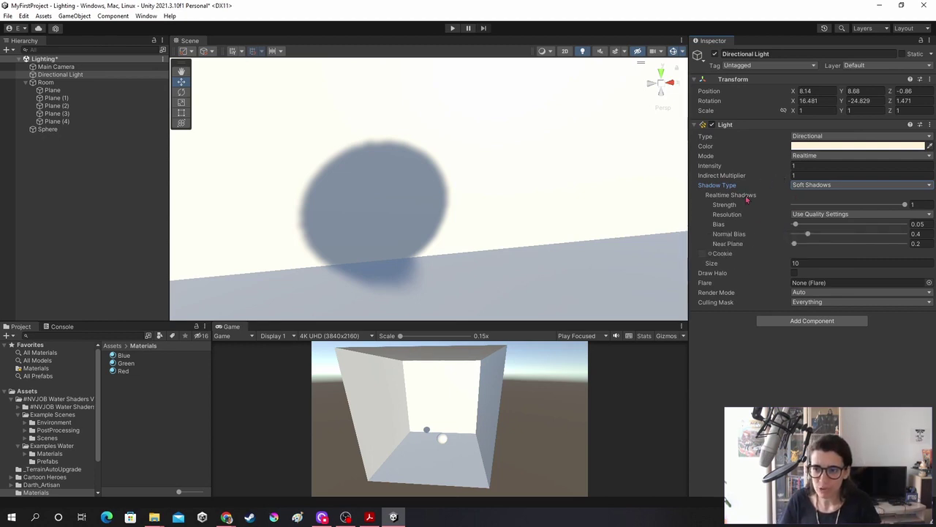
Step: Turn on Draw Halo to preview the light's glow, then turn it off again
scroll(388, 185, "down", 5)
scroll(439, 189, "down", 5)
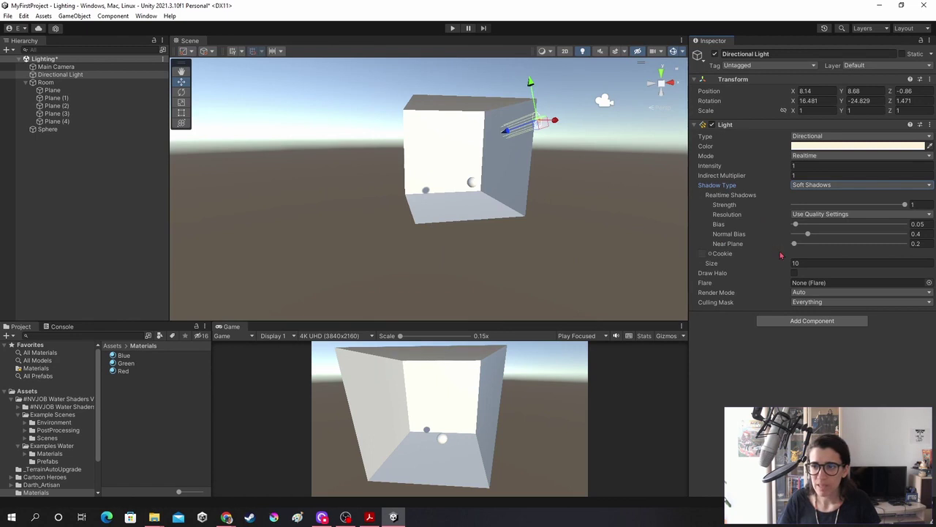
left_click(795, 274)
mouse_move(468, 219)
right_mouse_down()
mouse_move(540, 146)
mouse_move(485, 143)
right_mouse_up()
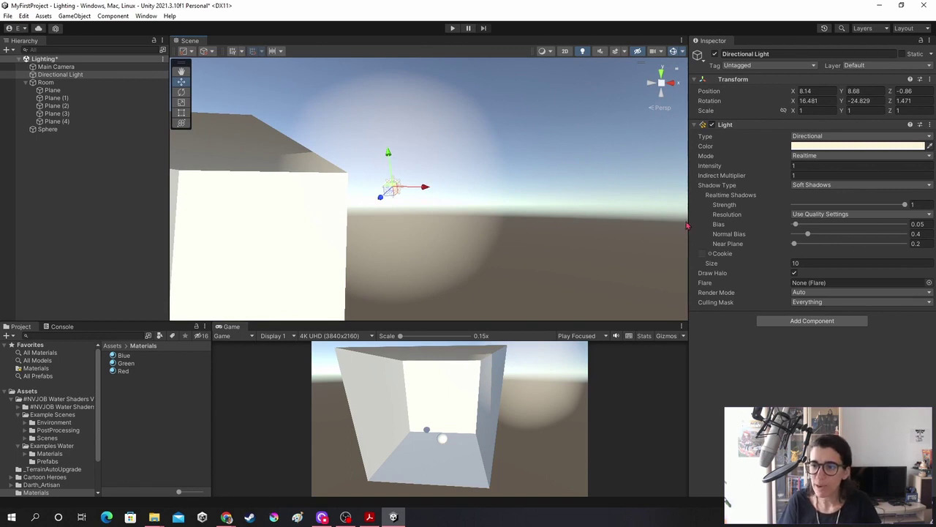
left_click(794, 273)
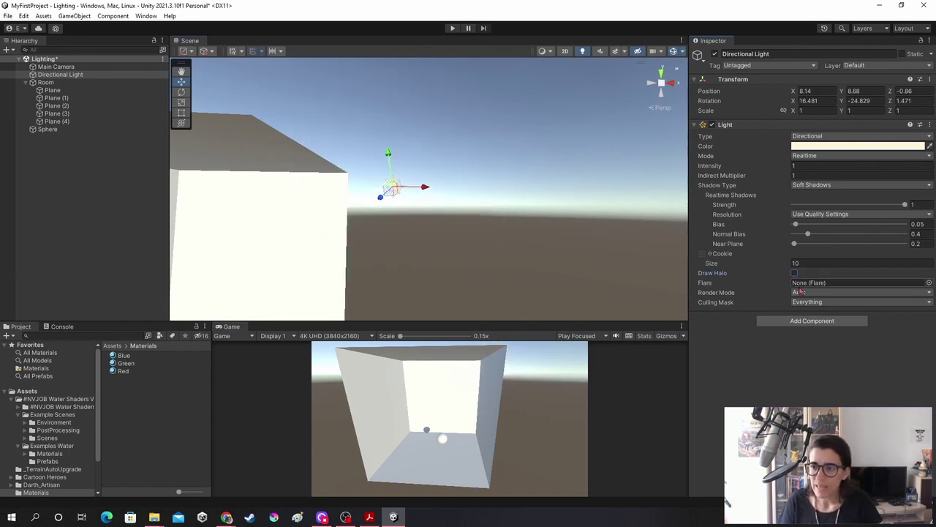
Step: Leave Render Mode at Auto and Culling Mask at Everything
left_click(800, 292)
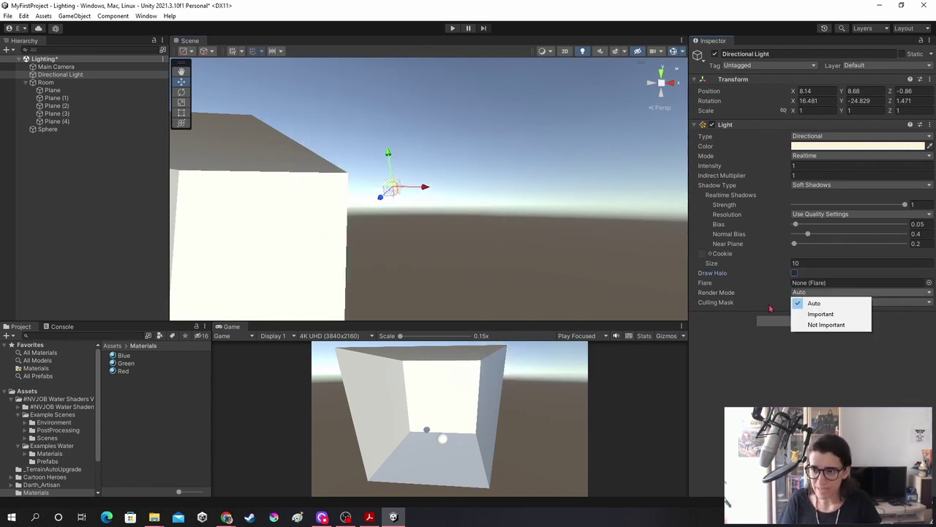
left_click(776, 308)
left_click(808, 303)
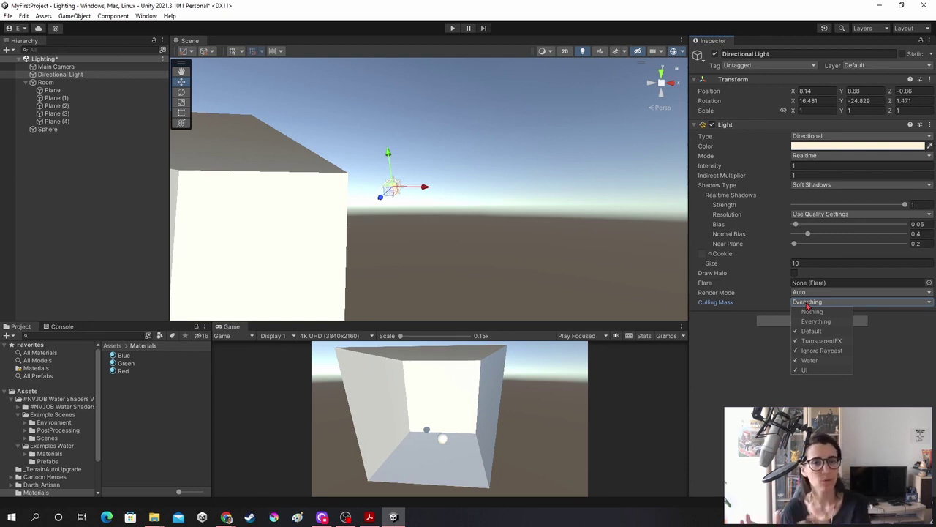
left_click(761, 431)
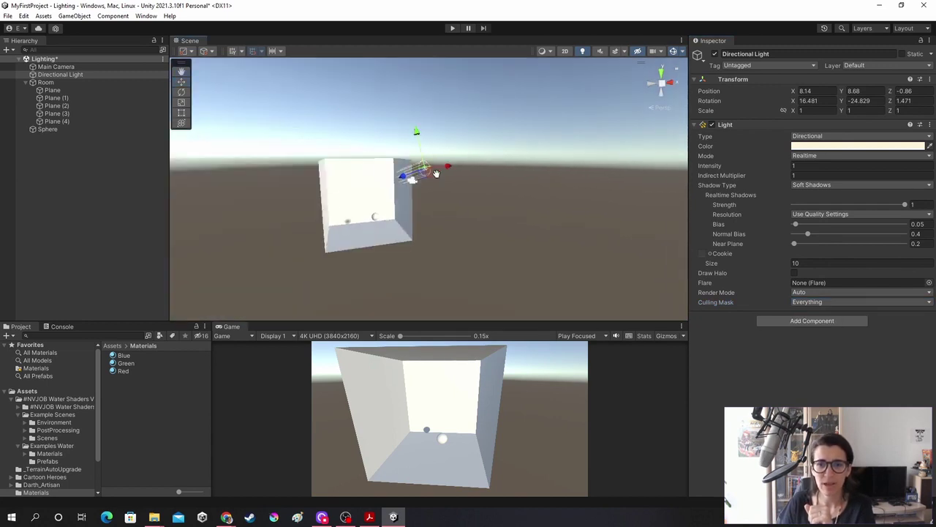
left_click_drag(420, 162, 426, 167, "alt")
scroll(233, 75, "up", 2)
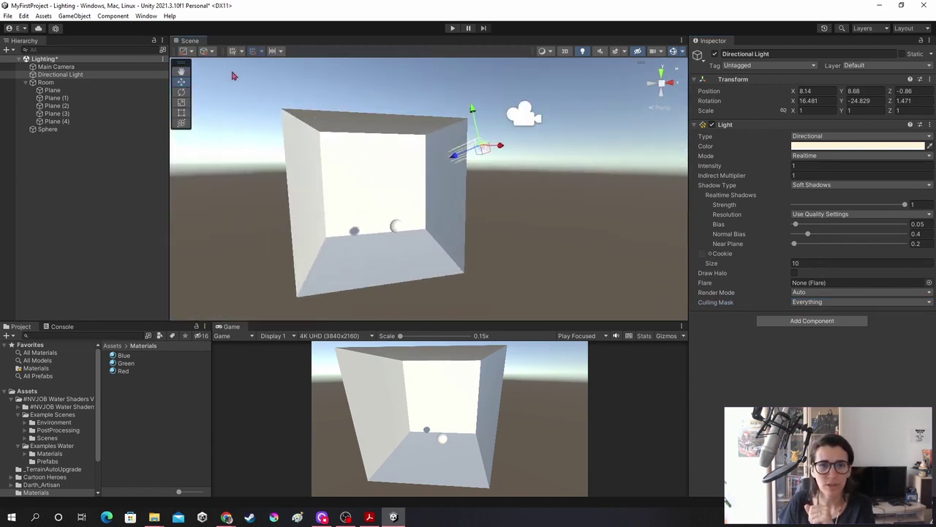
left_click(73, 15)
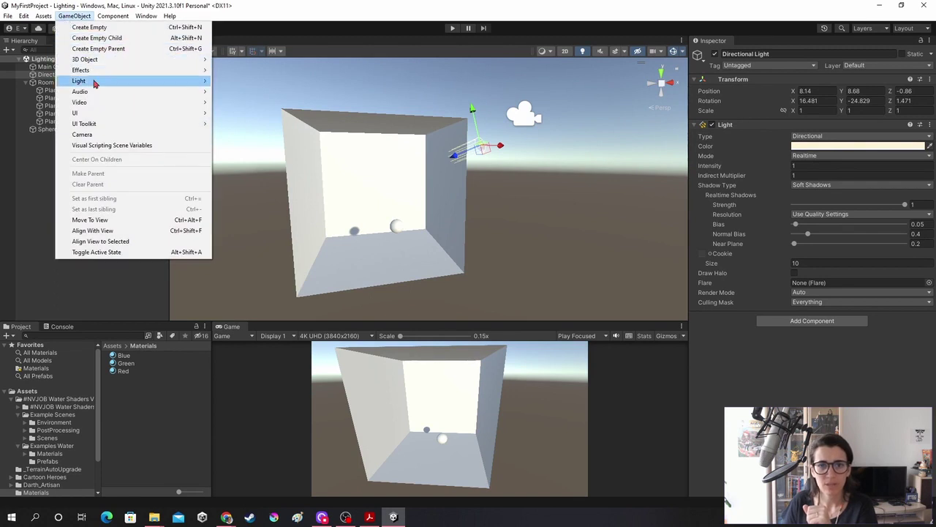
Step: Add a Point Light and move it over the room in the top-down view
mouse_move(94, 84)
left_click(240, 91)
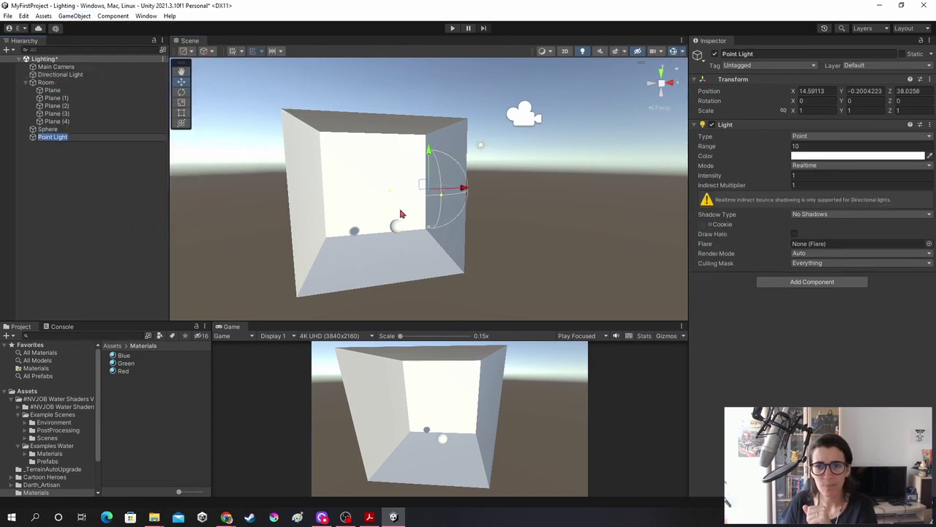
left_click(660, 73)
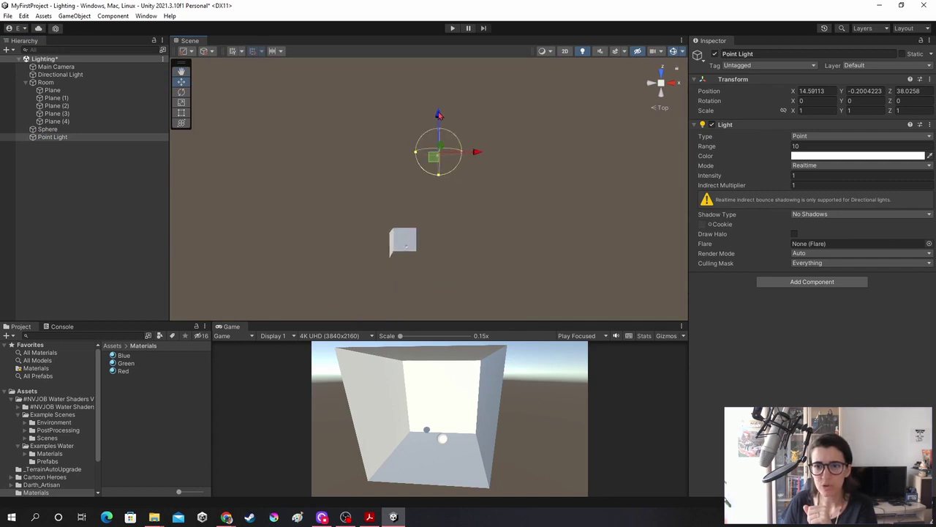
left_click_drag(439, 115, 439, 205)
left_click_drag(478, 242, 438, 241)
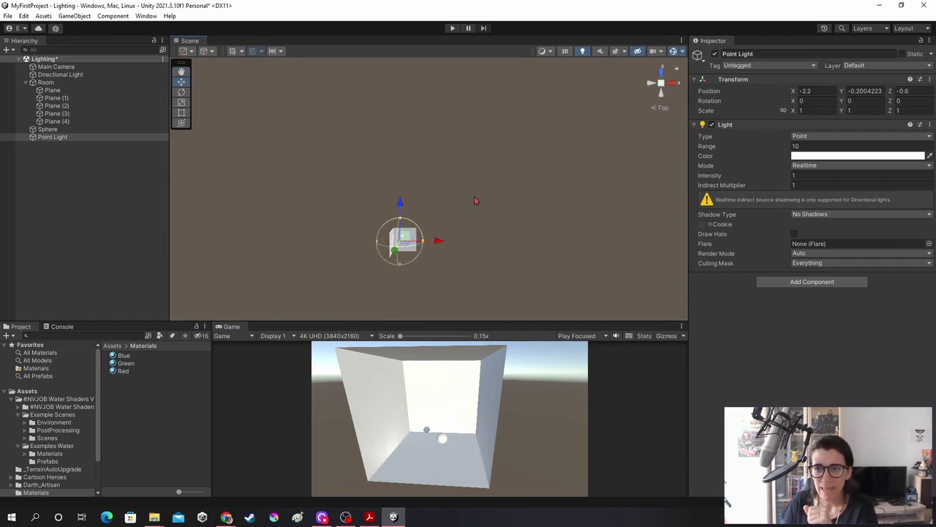
Step: Raise the Point Light to about 4 units high and centre it along X
left_click(664, 103)
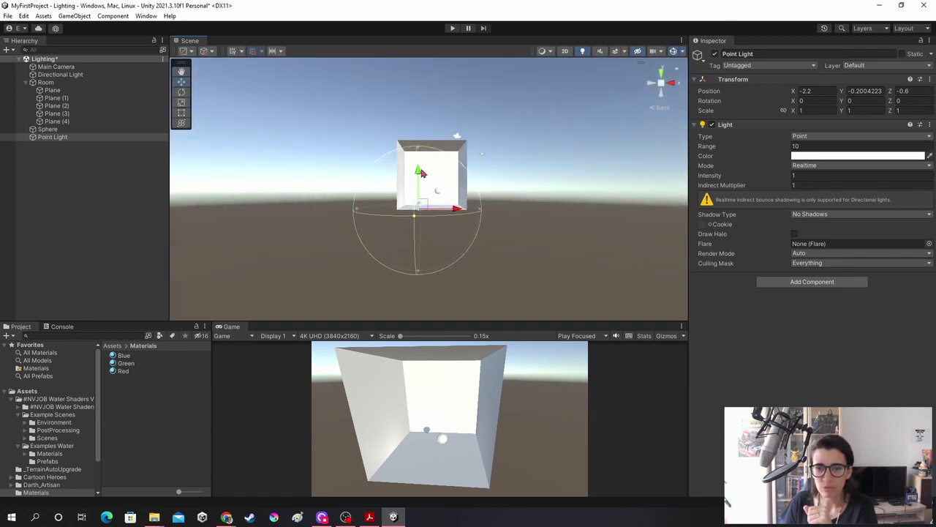
left_click_drag(419, 174, 418, 151)
scroll(418, 157, "up", 5)
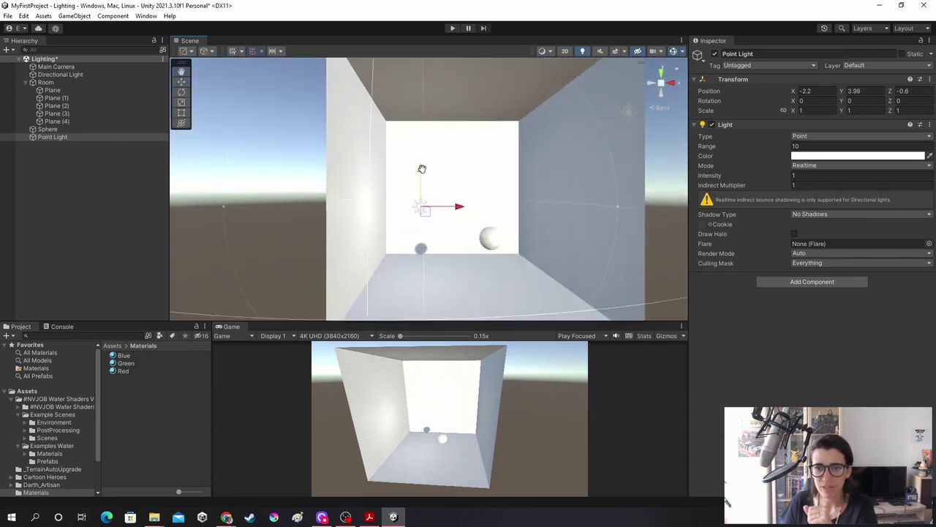
left_click_drag(469, 235, 486, 234)
middle_click_drag(489, 238, 458, 244)
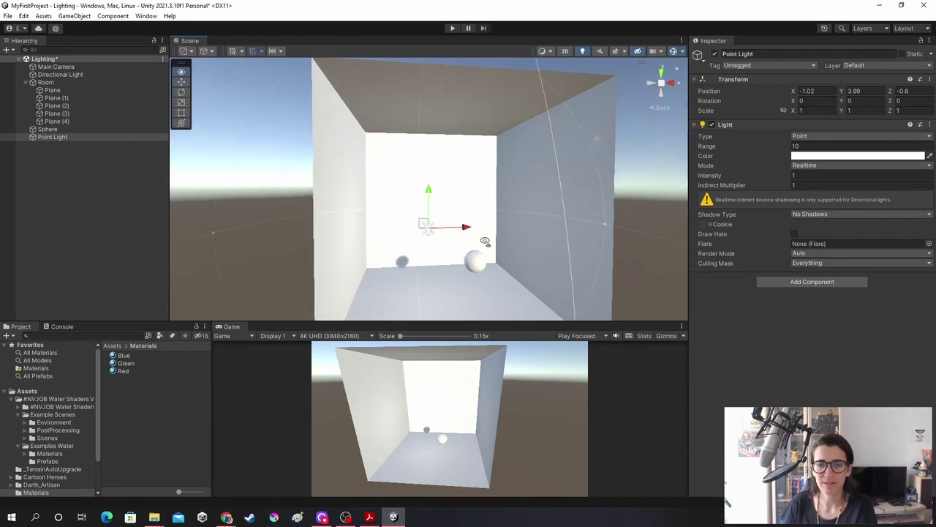
scroll(457, 243, "down", 3)
scroll(483, 243, "down", 4)
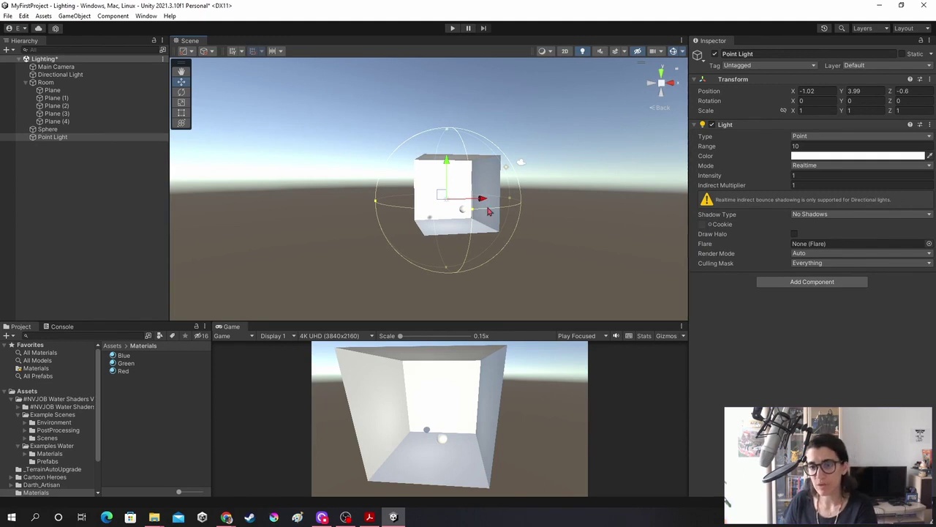
left_click_drag(482, 199, 488, 200)
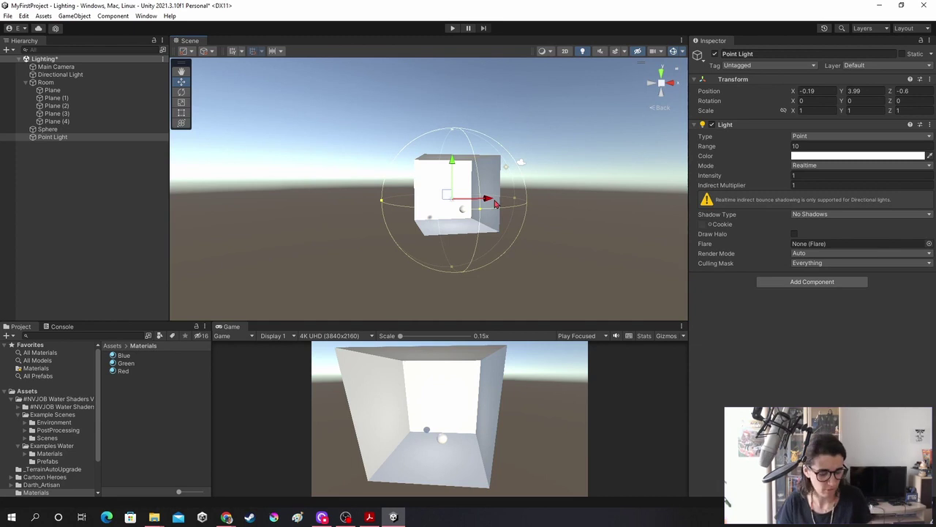
Step: Try tilting the Point Light, undo it, and settle it near -0.16, 3.99, -0.6
key("e")
mouse_move(467, 195)
left_mouse_down()
mouse_move(460, 171)
mouse_move(460, 259)
left_mouse_up()
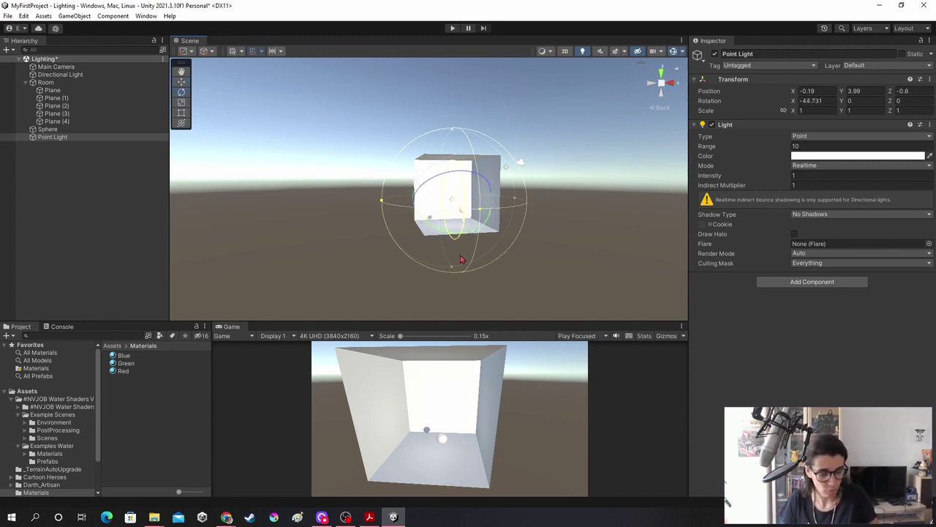
key("ctrl+z")
key("w")
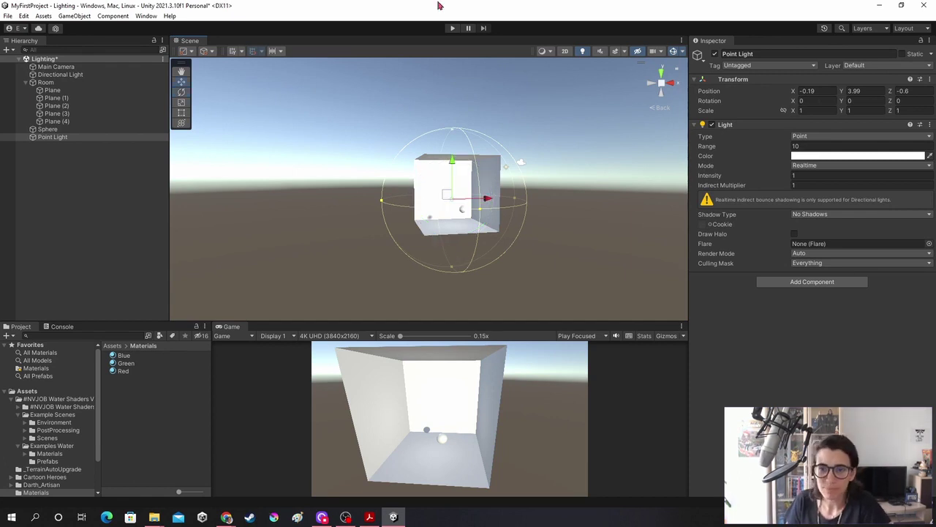
left_click_drag(487, 198, 468, 197)
key("f")
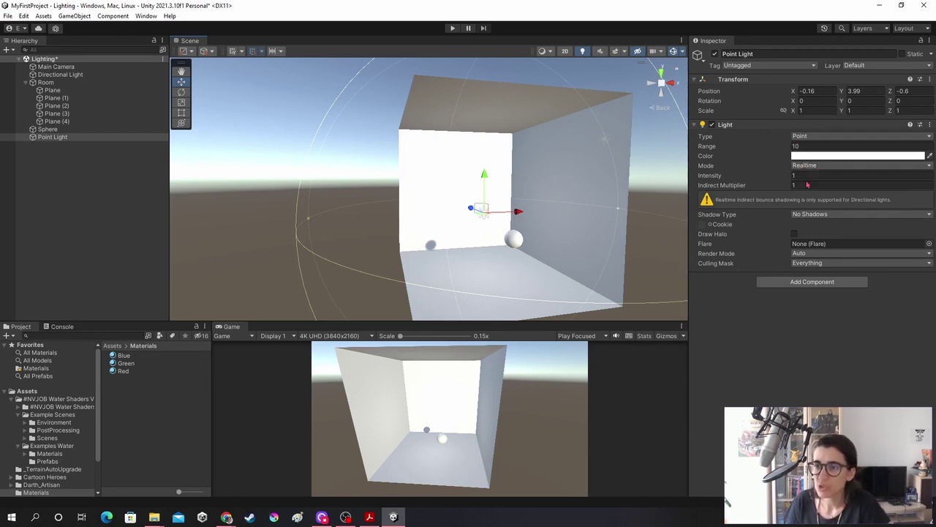
Step: Enter a Range of 20 for the Point Light, then reselect the value to replace it
left_click(796, 146)
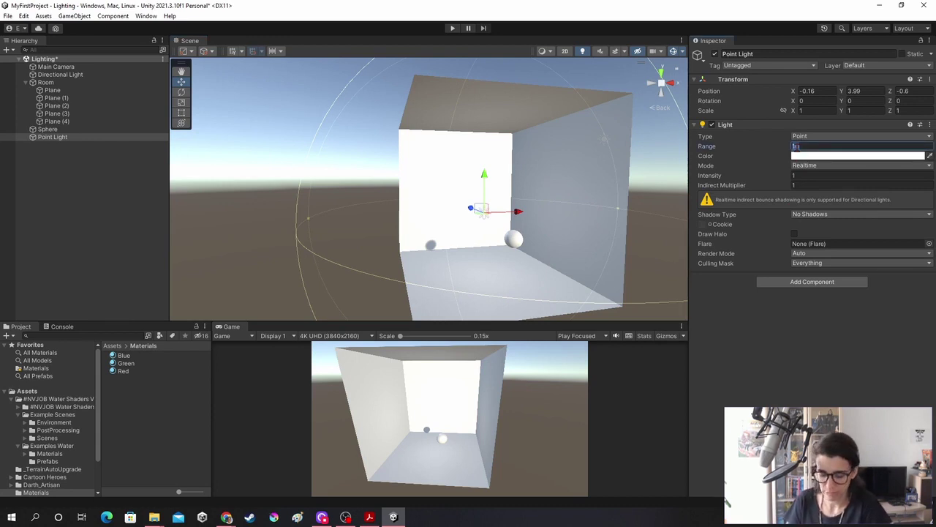
type("20")
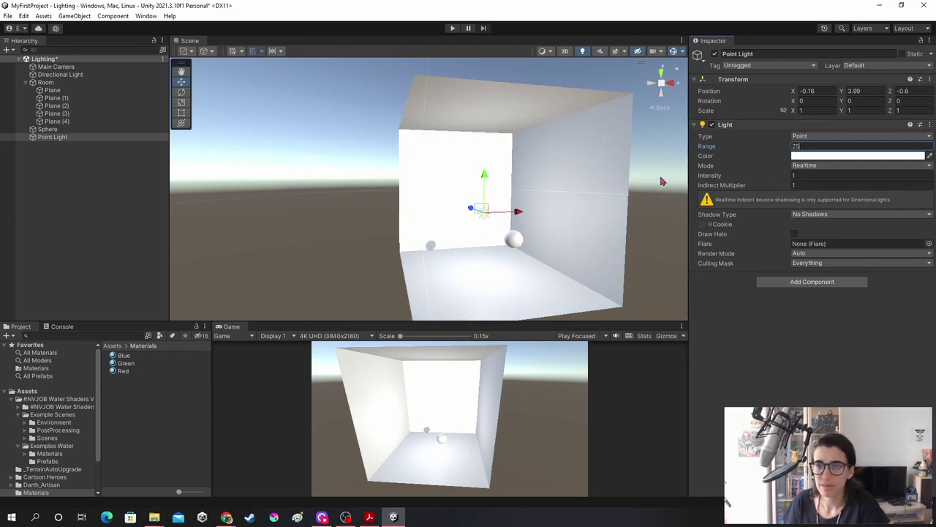
scroll(553, 196, "down", 3)
scroll(553, 196, "down", 3)
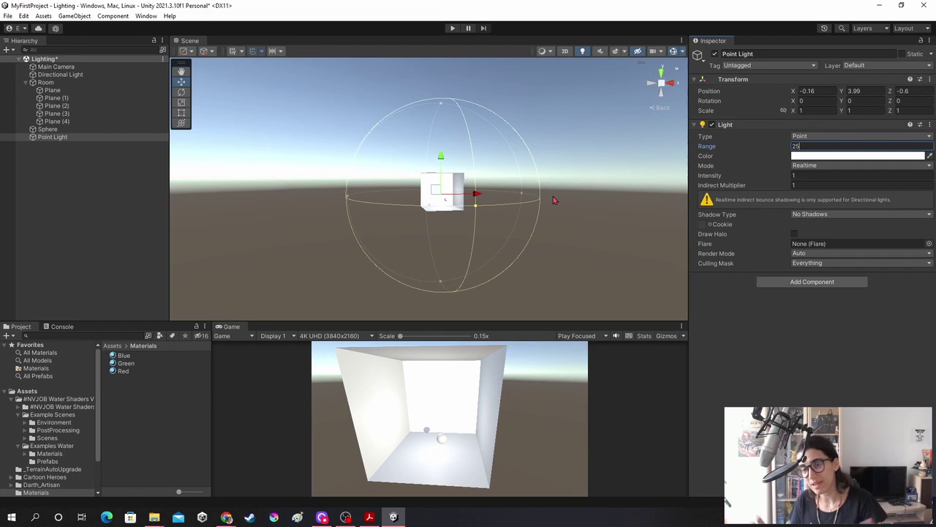
double_click(816, 146)
Step: Make the Point Light red with No Shadows and Indirect Multiplier 0
type("5")
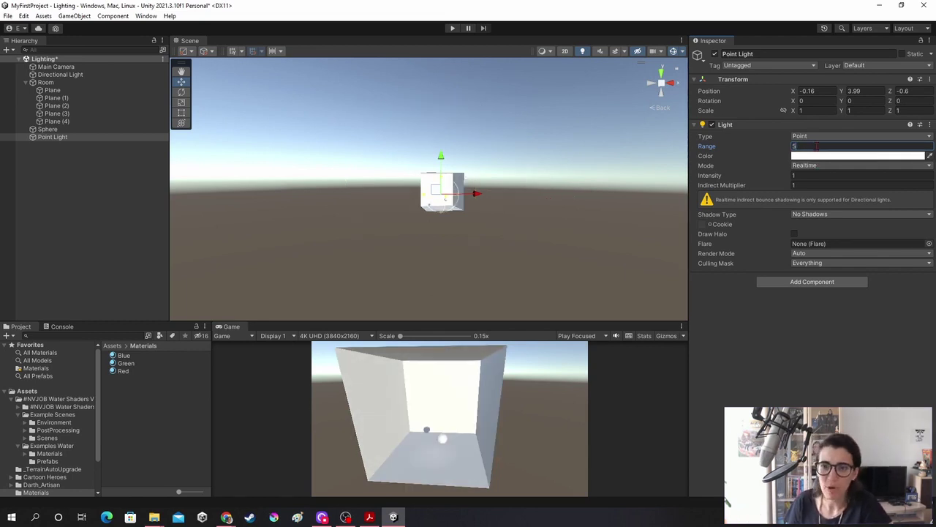
double_click(54, 136)
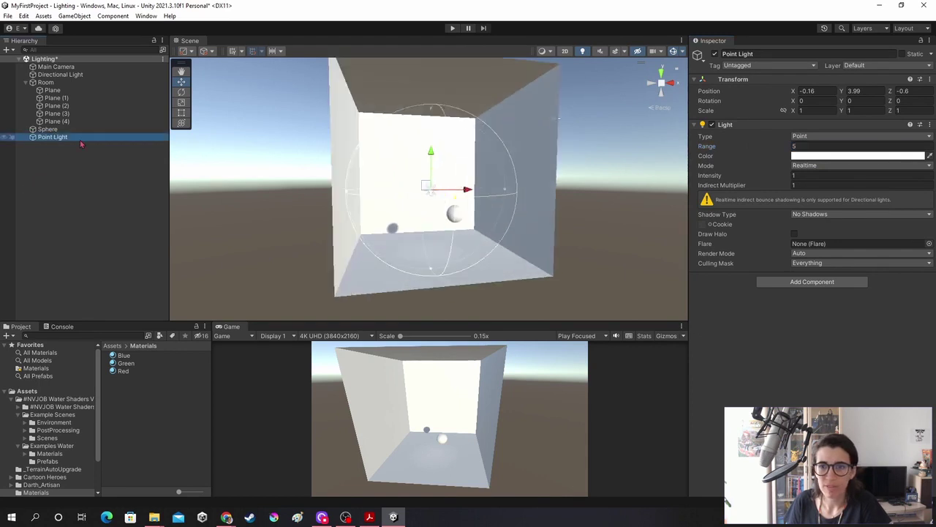
left_click(858, 155)
left_click_drag(876, 223, 915, 213)
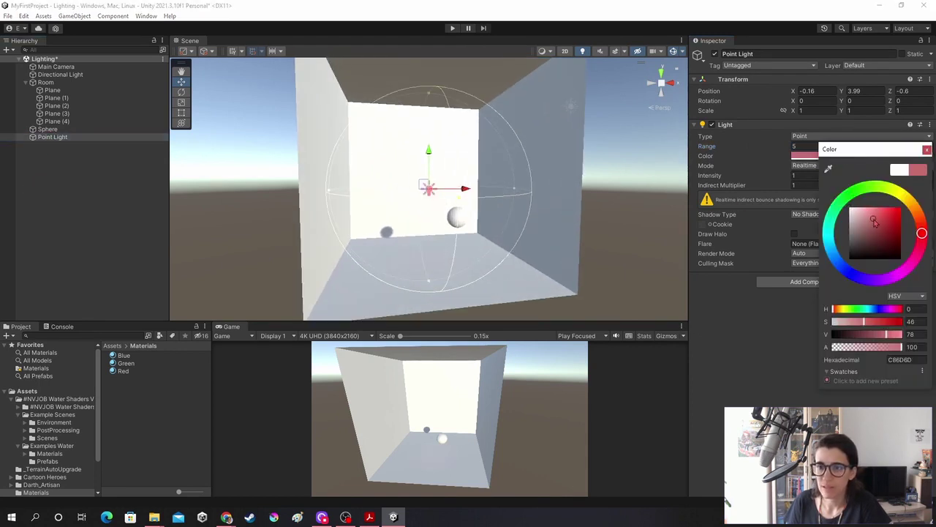
left_click(926, 150)
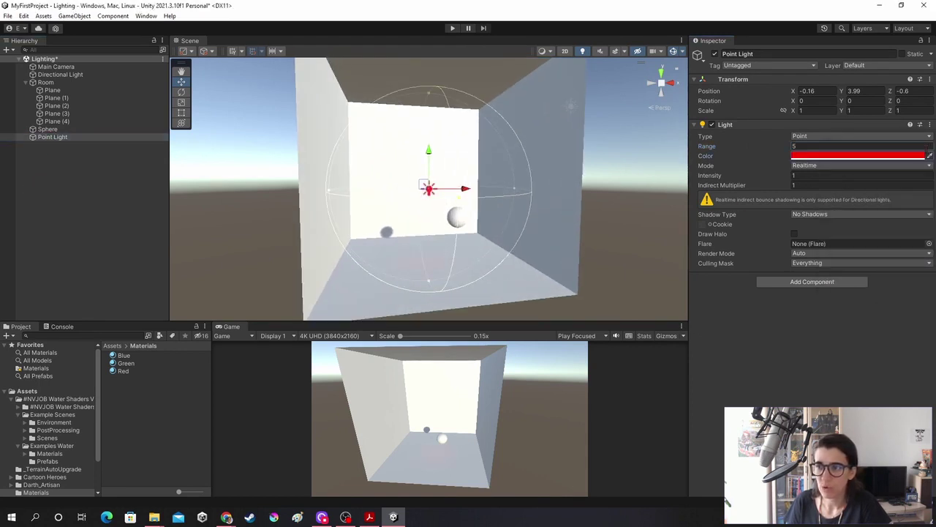
left_click(822, 215)
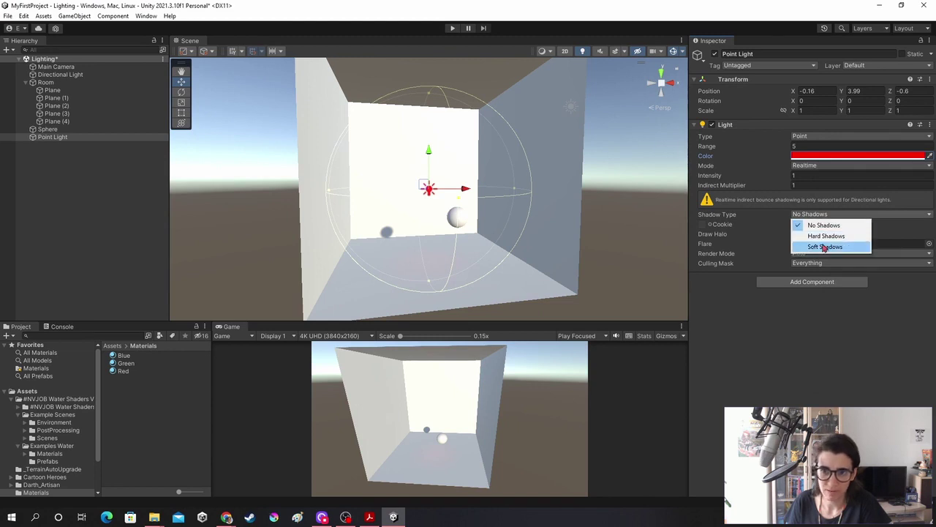
left_click(828, 246)
left_click(825, 214)
left_click(816, 224)
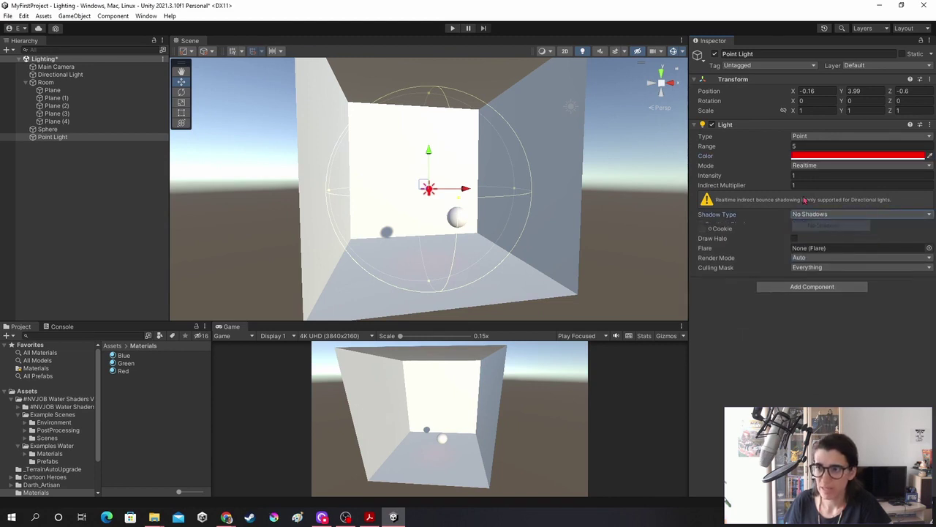
left_click(814, 185)
type("0")
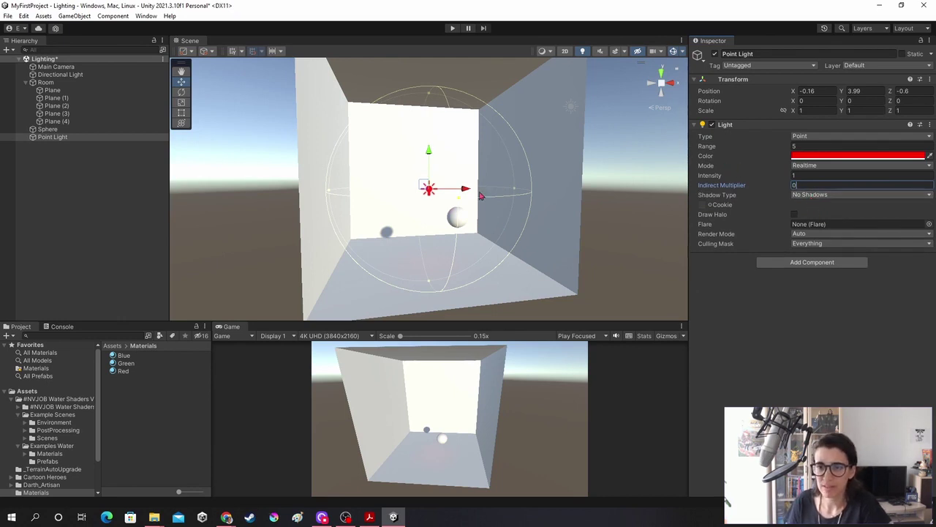
Step: Set the Point Light range to 10 and move it to X 1.61, Y 5.43
left_click_drag(430, 157, 430, 171)
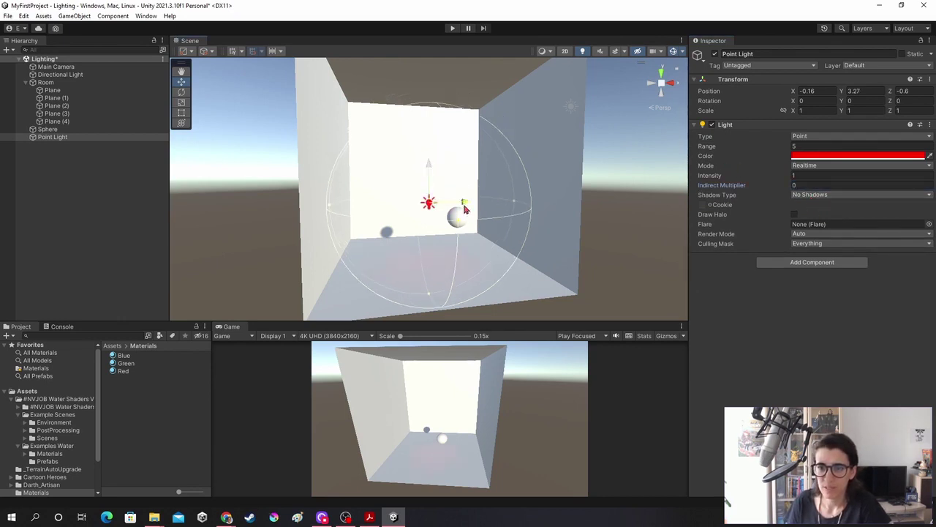
left_click_drag(465, 209, 496, 207)
left_click(832, 147)
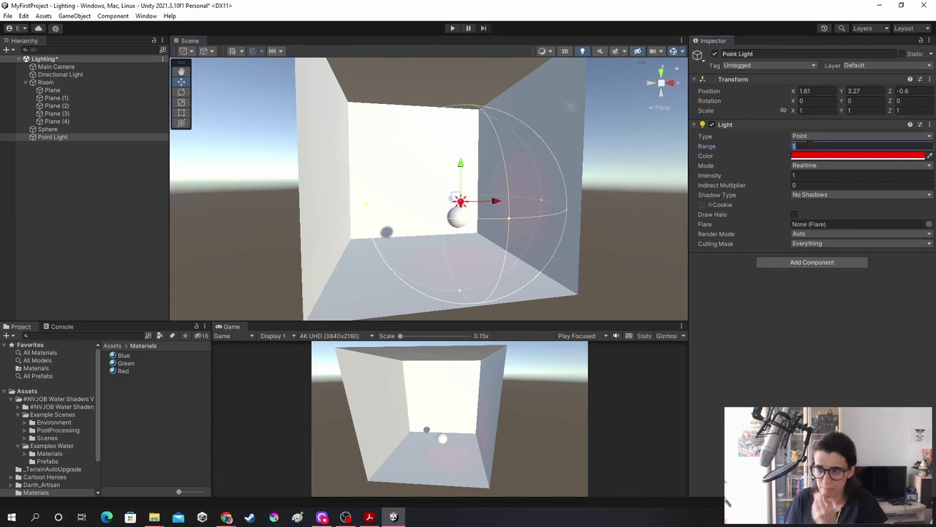
type("10")
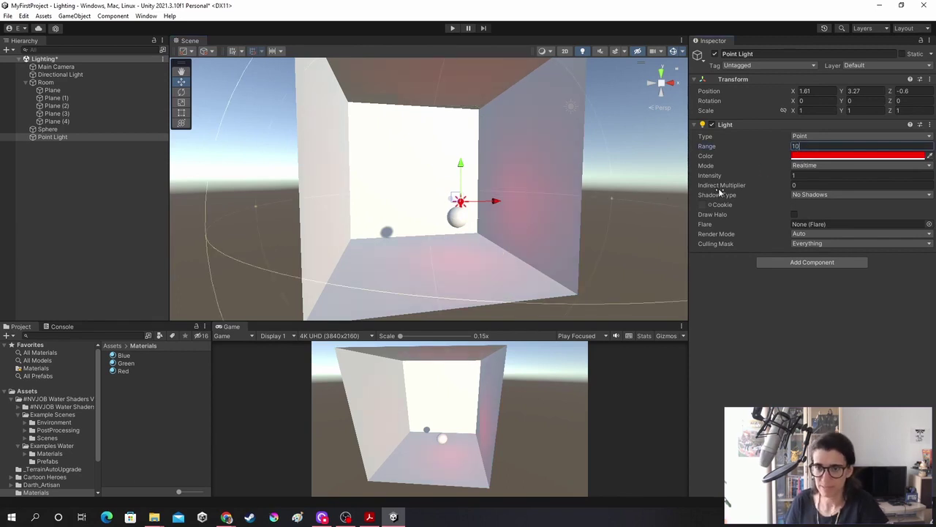
left_click_drag(462, 166, 469, 153)
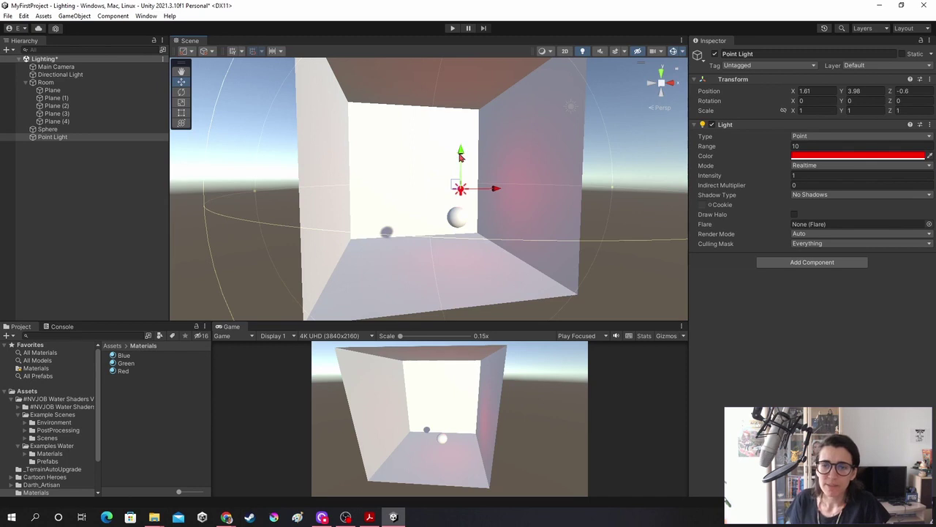
left_click_drag(460, 156, 459, 129)
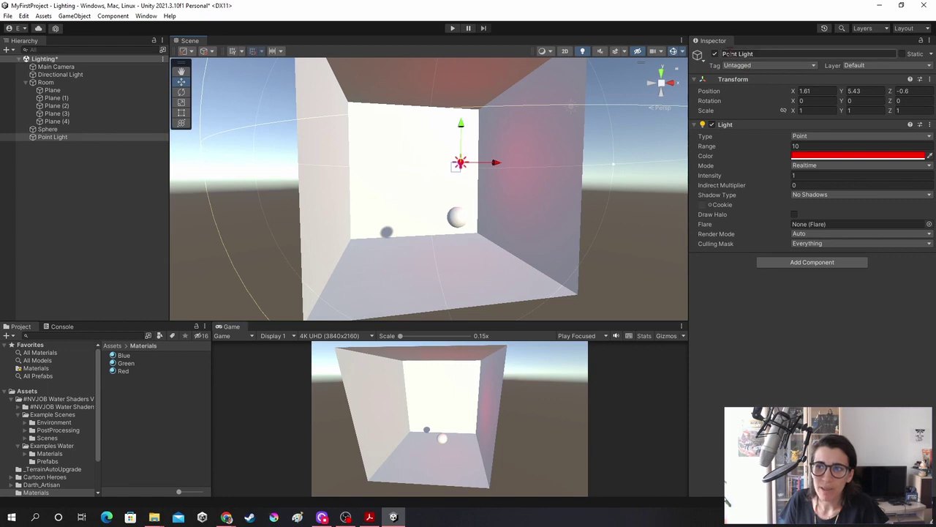
Step: Toggle the Point Light on and off to compare, leaving it disabled
left_click(716, 55)
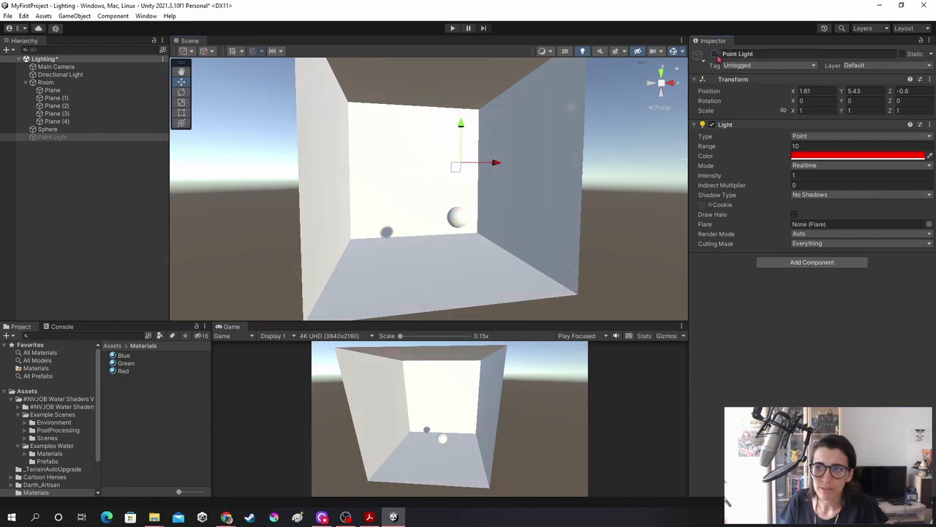
left_click(717, 57)
left_click(717, 56)
left_click(715, 55)
left_click(715, 54)
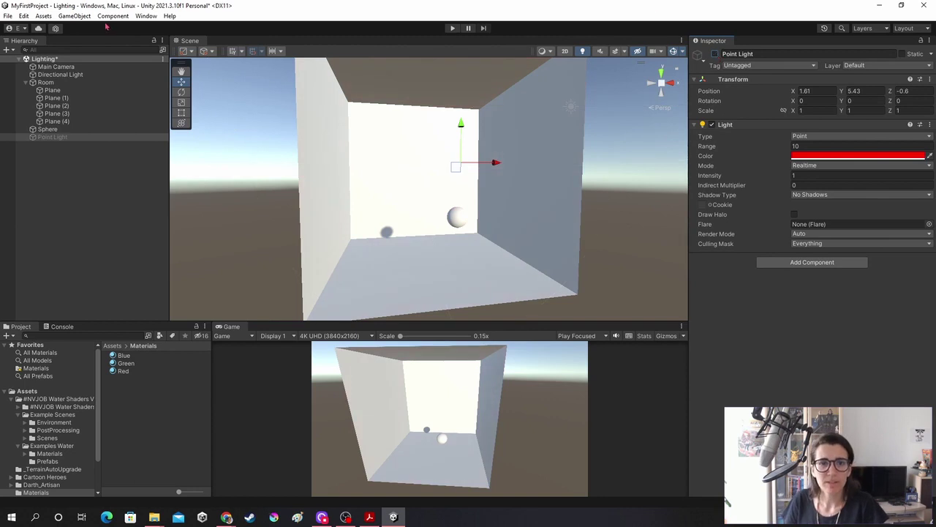
left_click(74, 15)
Step: Add a Spotlight from GameObject > Light and raise it to Y 4.59
mouse_move(100, 58)
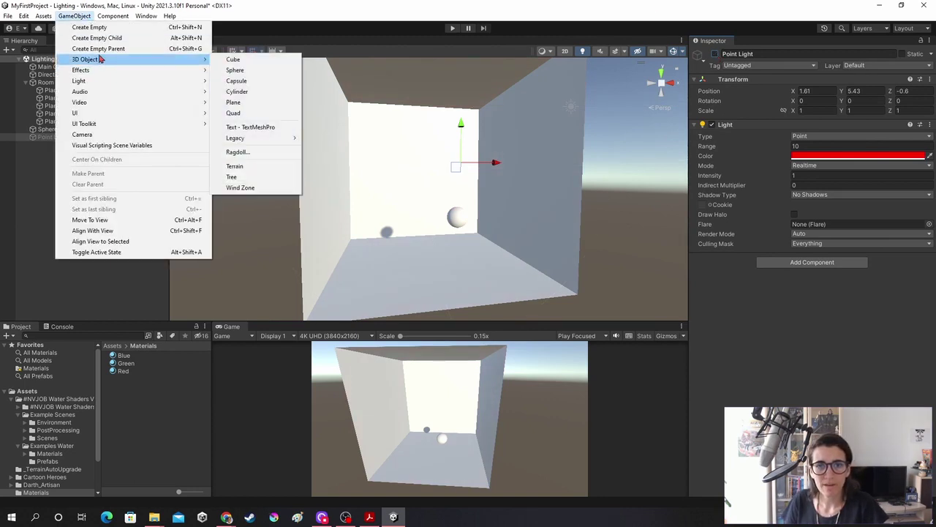
mouse_move(100, 87)
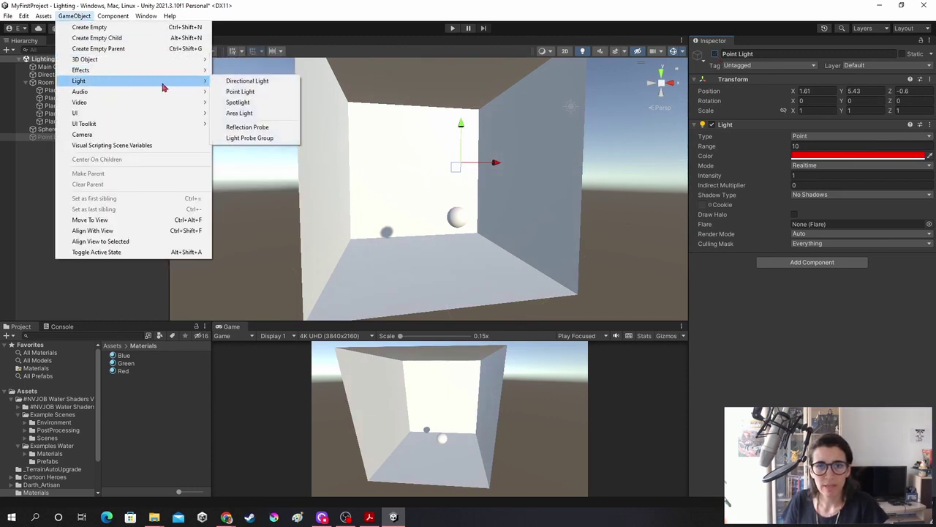
left_click(245, 102)
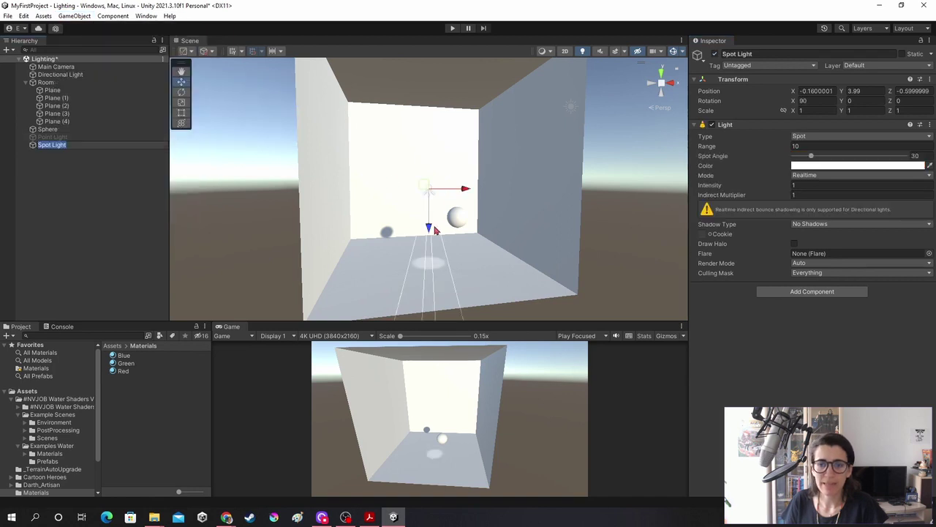
mouse_move(435, 231)
left_mouse_down()
mouse_move(419, 200)
mouse_move(417, 218)
left_mouse_up()
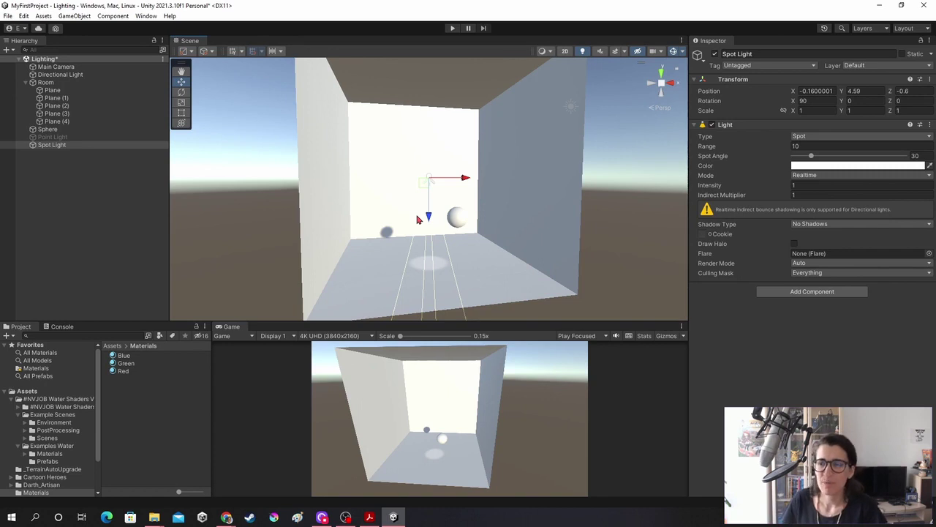
Step: Set the Spot Light's Indirect Multiplier to 0 and widen its Spot Angle to 67.2
left_click(810, 196)
type("0")
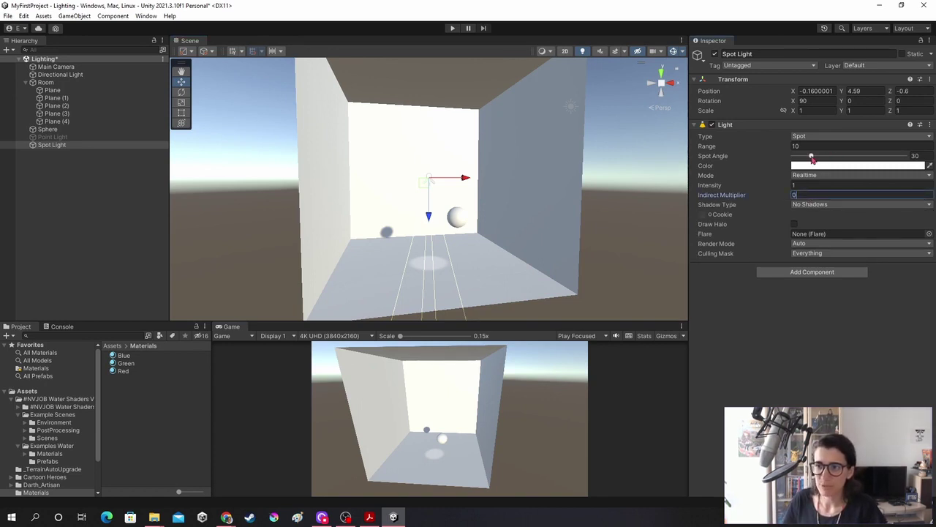
mouse_move(812, 157)
left_mouse_down()
mouse_move(854, 157)
mouse_move(817, 157)
mouse_move(813, 166)
mouse_move(835, 176)
left_mouse_up()
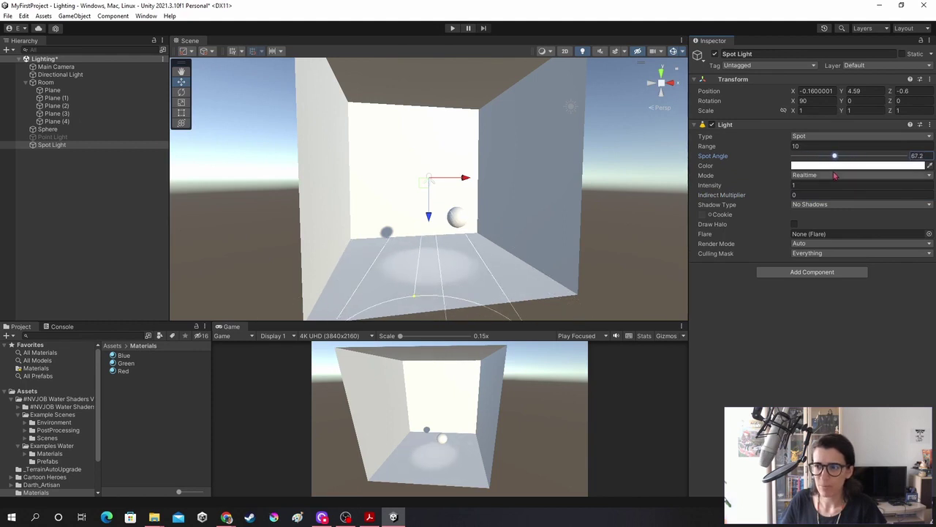
left_click(823, 167)
Step: Make the Spot Light green with Intensity 2
left_click_drag(877, 287, 886, 285)
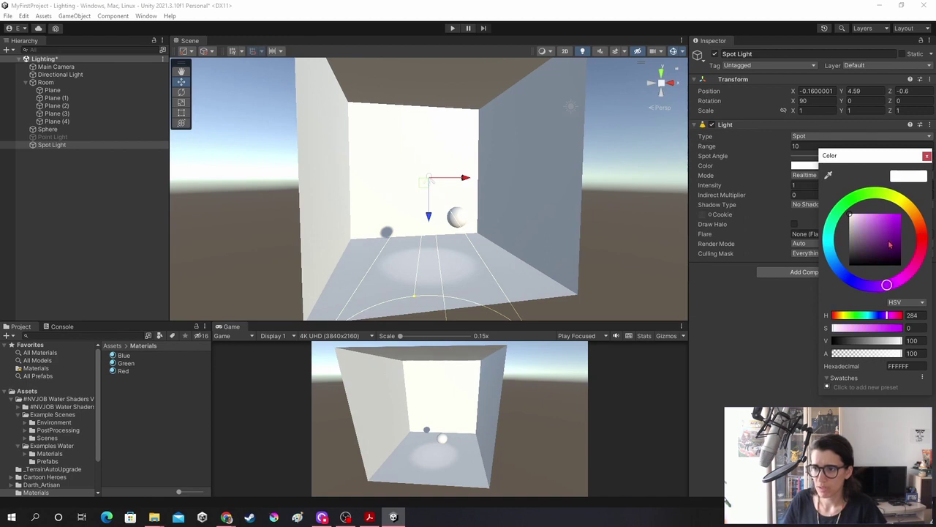
left_click(901, 213)
left_click(885, 198)
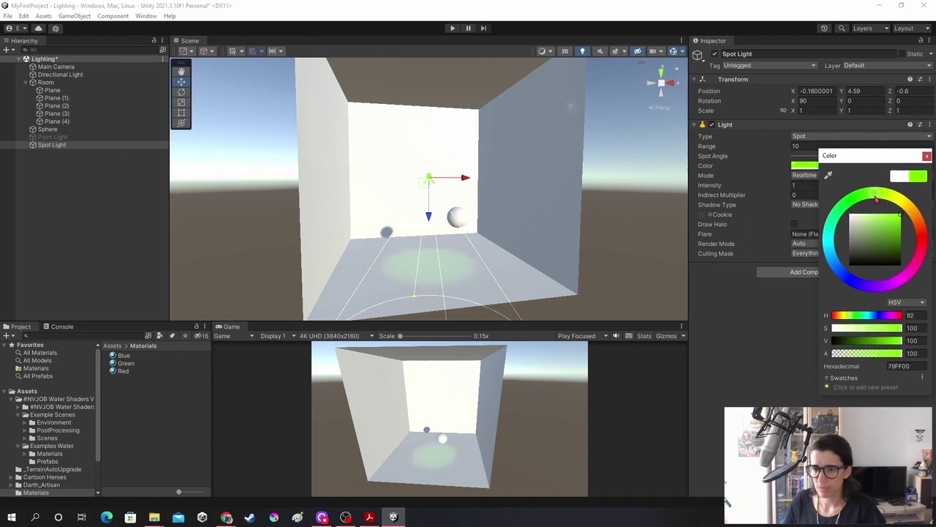
left_click(927, 156)
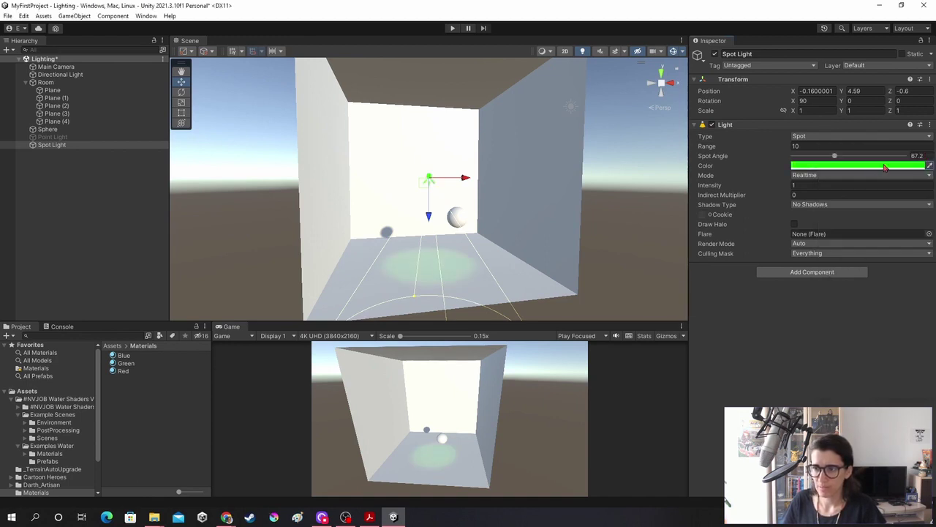
left_click(827, 185)
type("2")
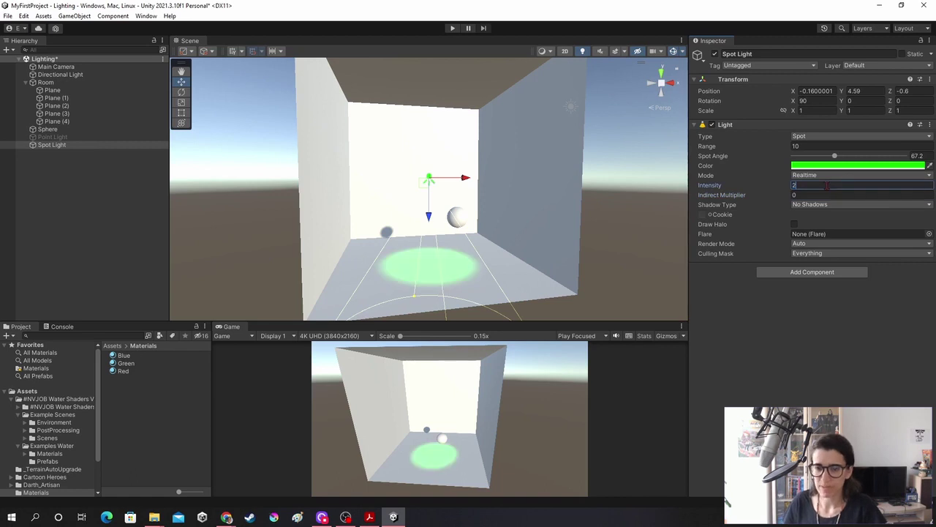
Step: Set Spot Light Range to 12.24, Spot Angle to 55.6, and raise it to Y 5.17
left_click_drag(782, 150, 880, 146)
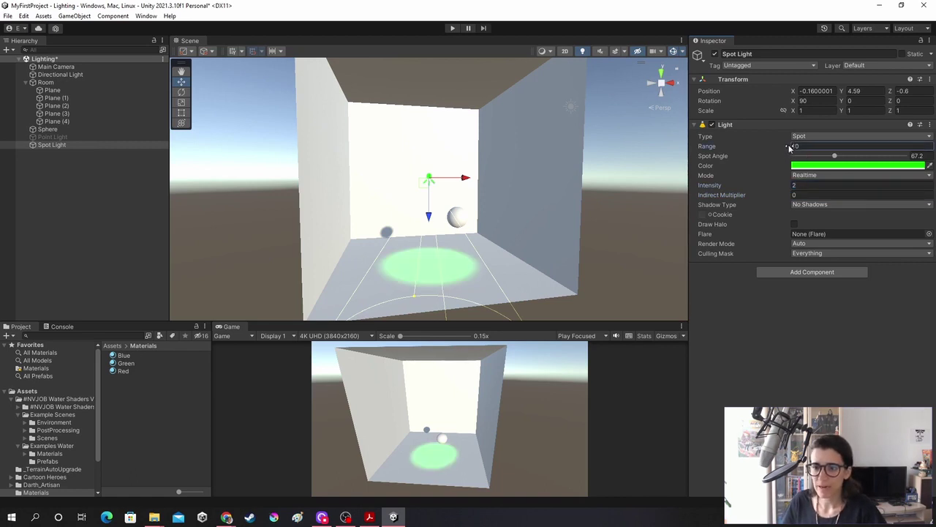
scroll(577, 166, "down", 5)
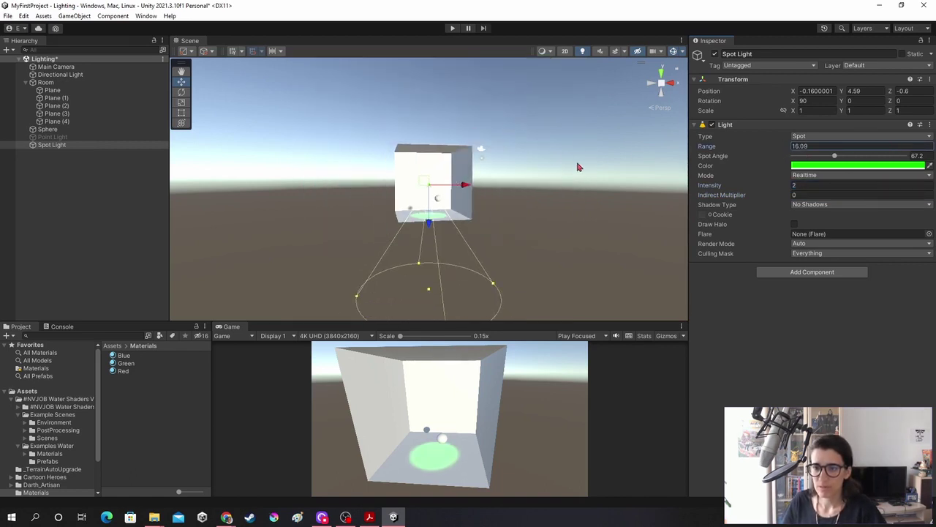
left_click_drag(791, 148, 770, 148)
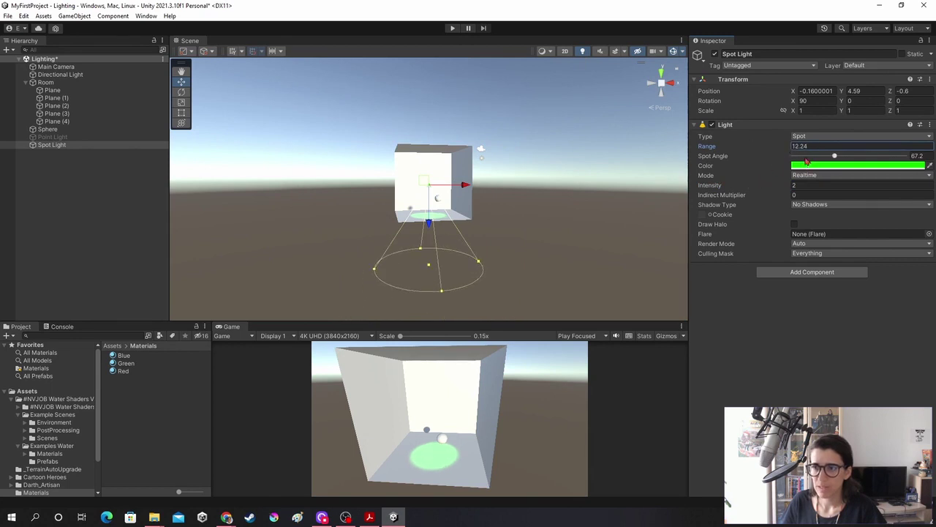
left_click_drag(834, 158, 828, 156)
scroll(451, 213, "up", 5)
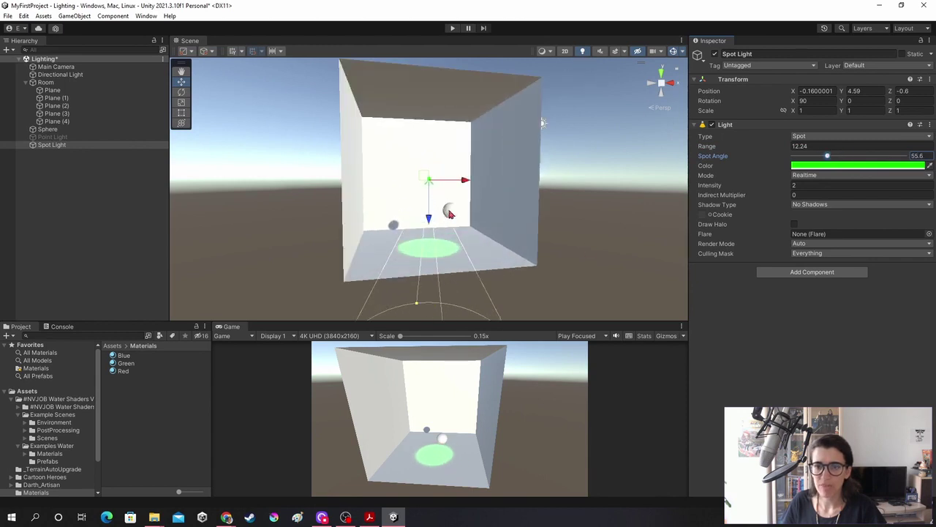
scroll(451, 213, "up", 3)
mouse_move(428, 213)
left_mouse_down()
mouse_move(430, 173)
mouse_move(432, 205)
left_mouse_up()
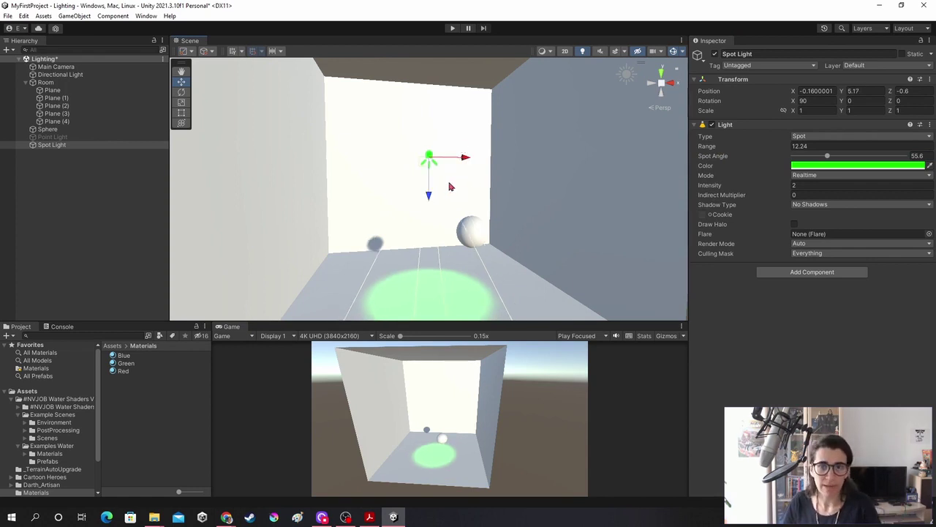
Step: Tilt the Spot Light to rotation 84.169, 19.392, -58.806 and nudge it to 0.04, 5.18, -0.56
key("e")
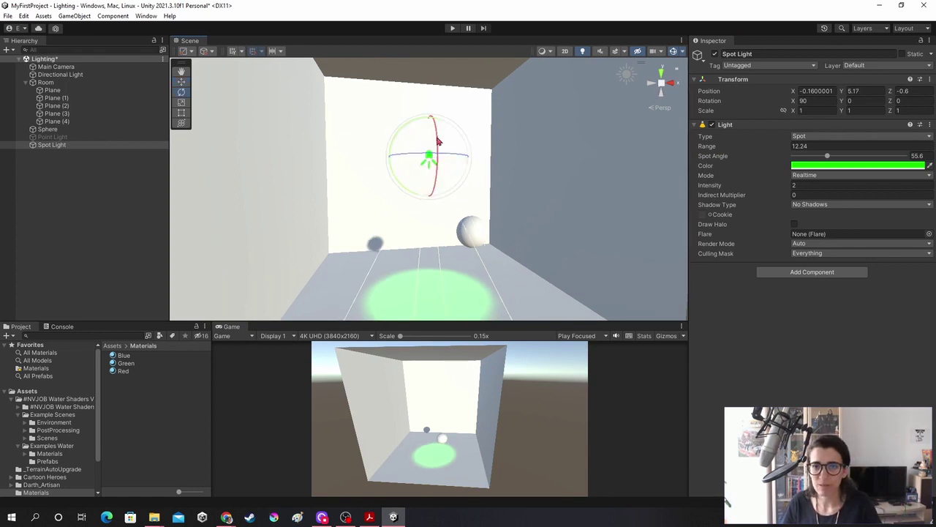
mouse_move(429, 175)
left_mouse_down()
mouse_move(428, 121)
mouse_move(416, 163)
mouse_move(439, 164)
left_mouse_up()
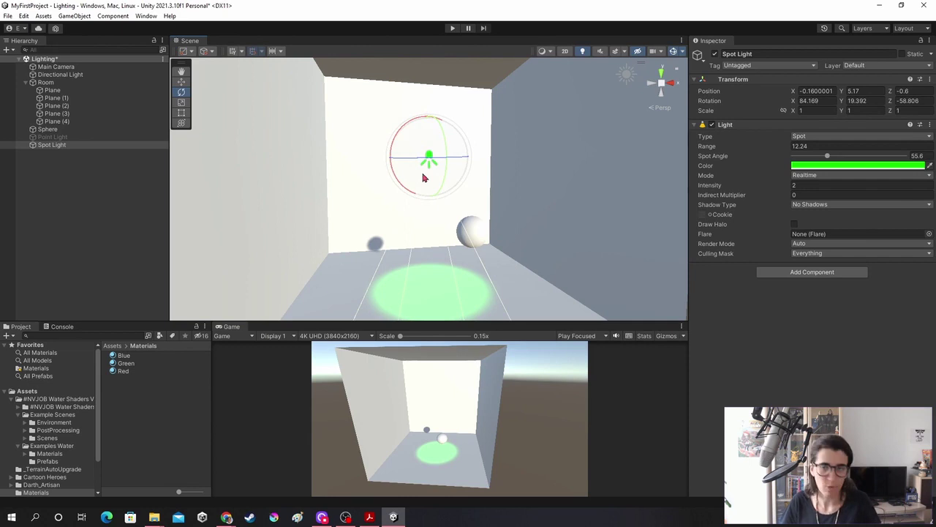
key("w")
left_click_drag(463, 160, 460, 156)
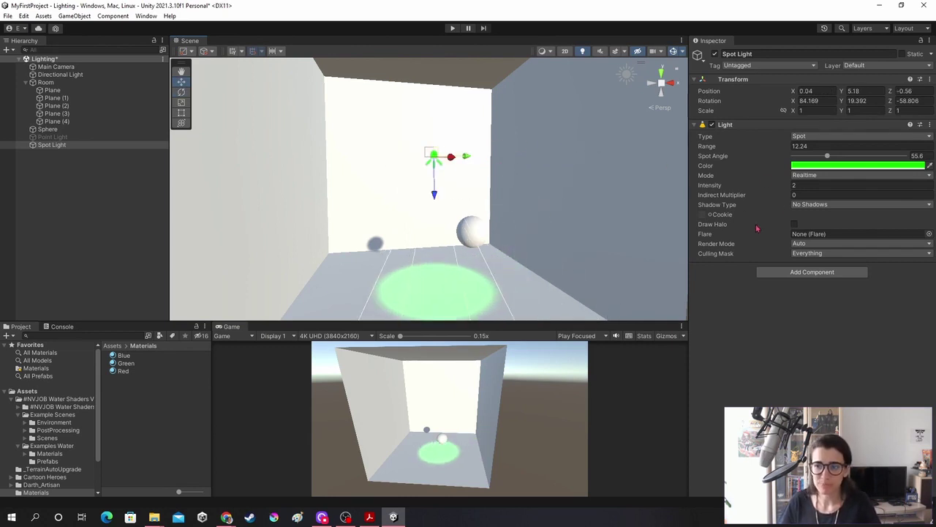